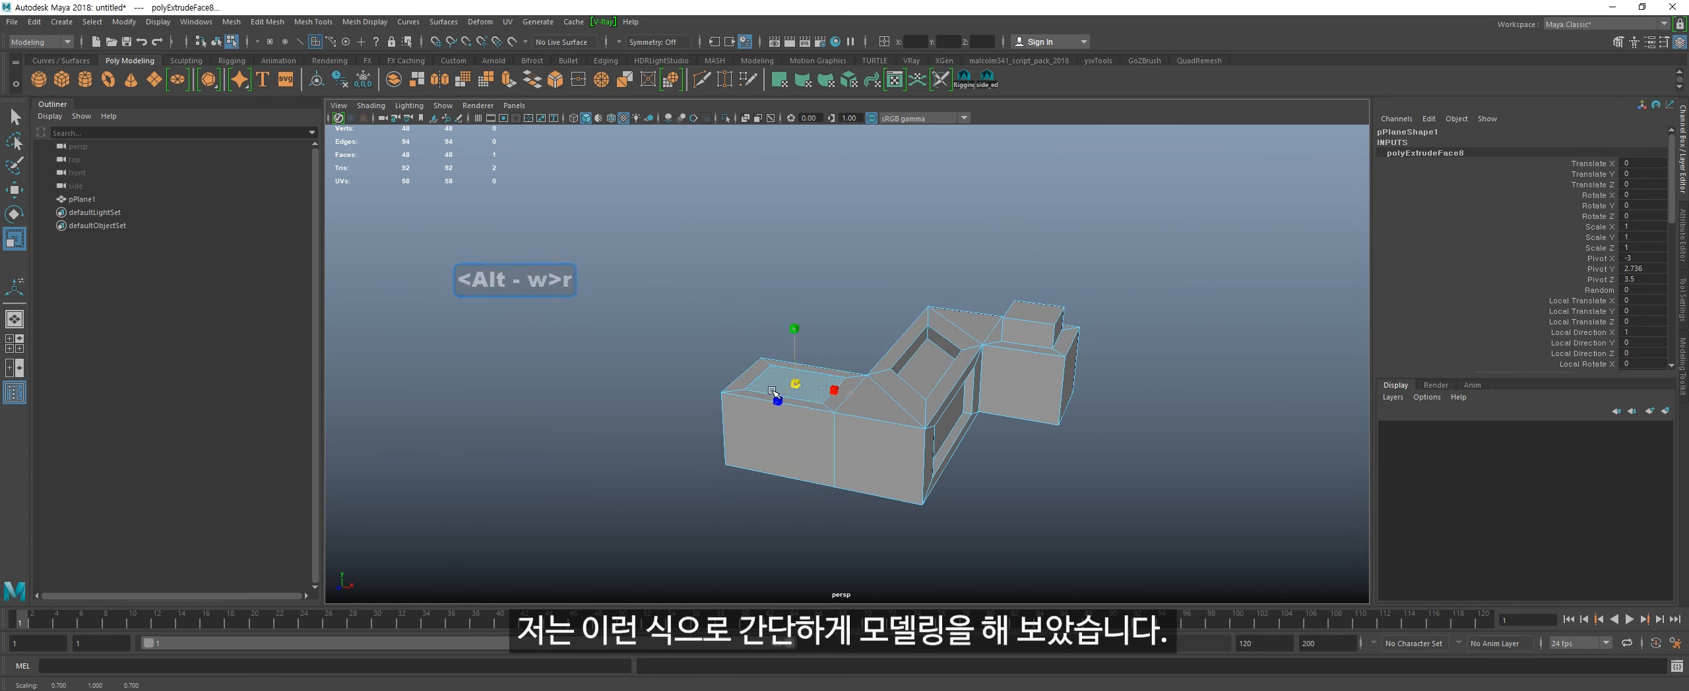
Step: Bevel all edges of the blocky L-shaped model with chamfer off and a fraction of 0.2
click(987, 518)
click(913, 347)
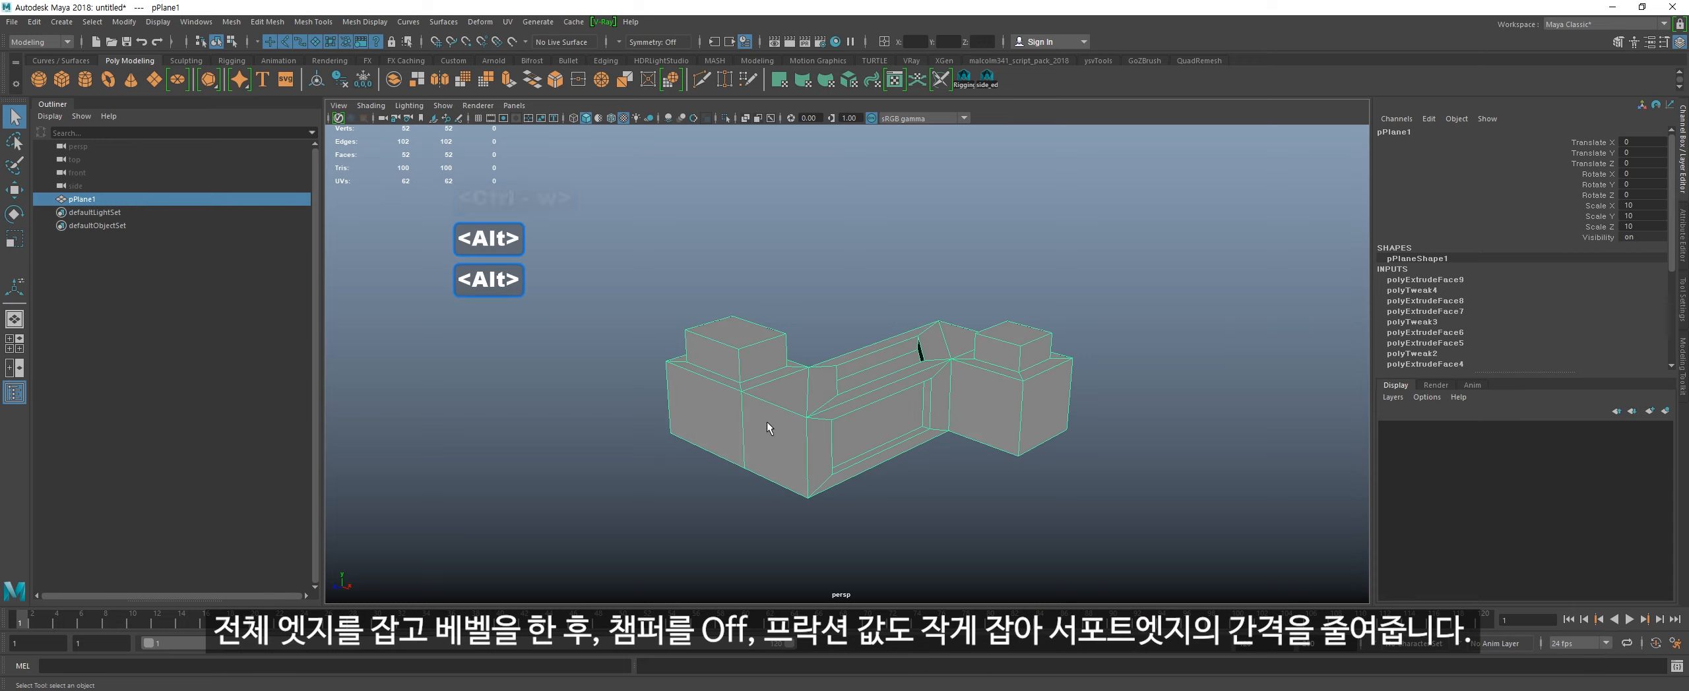
key(alt+2)
drag(570, 196, 1138, 521)
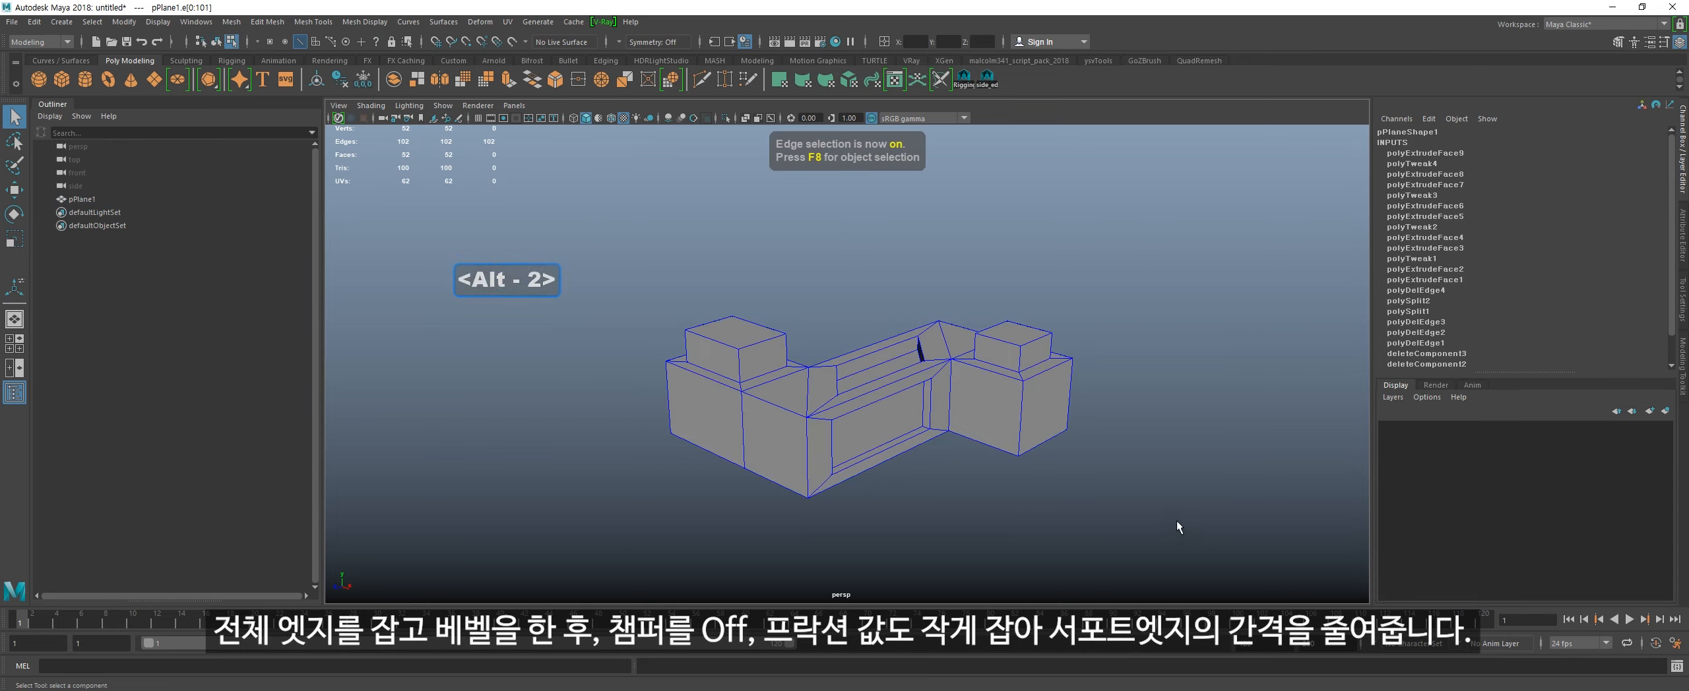
scroll(1155, 511, up, 2)
key(shift+b)
scroll(1152, 506, up, 3)
alt+middle_drag(1020, 476, 1037, 431)
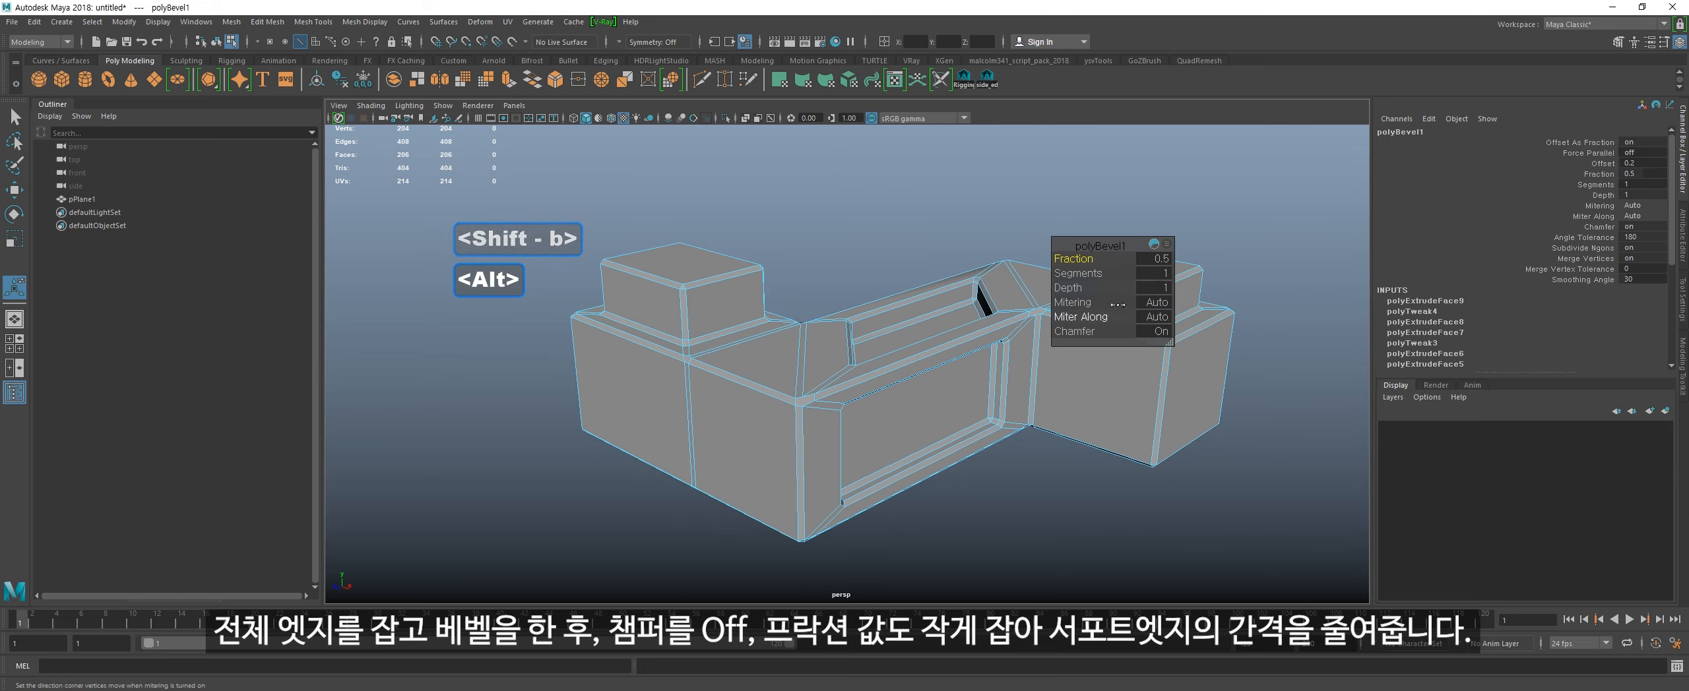
click(1159, 331)
text(0.2)
key(Return)
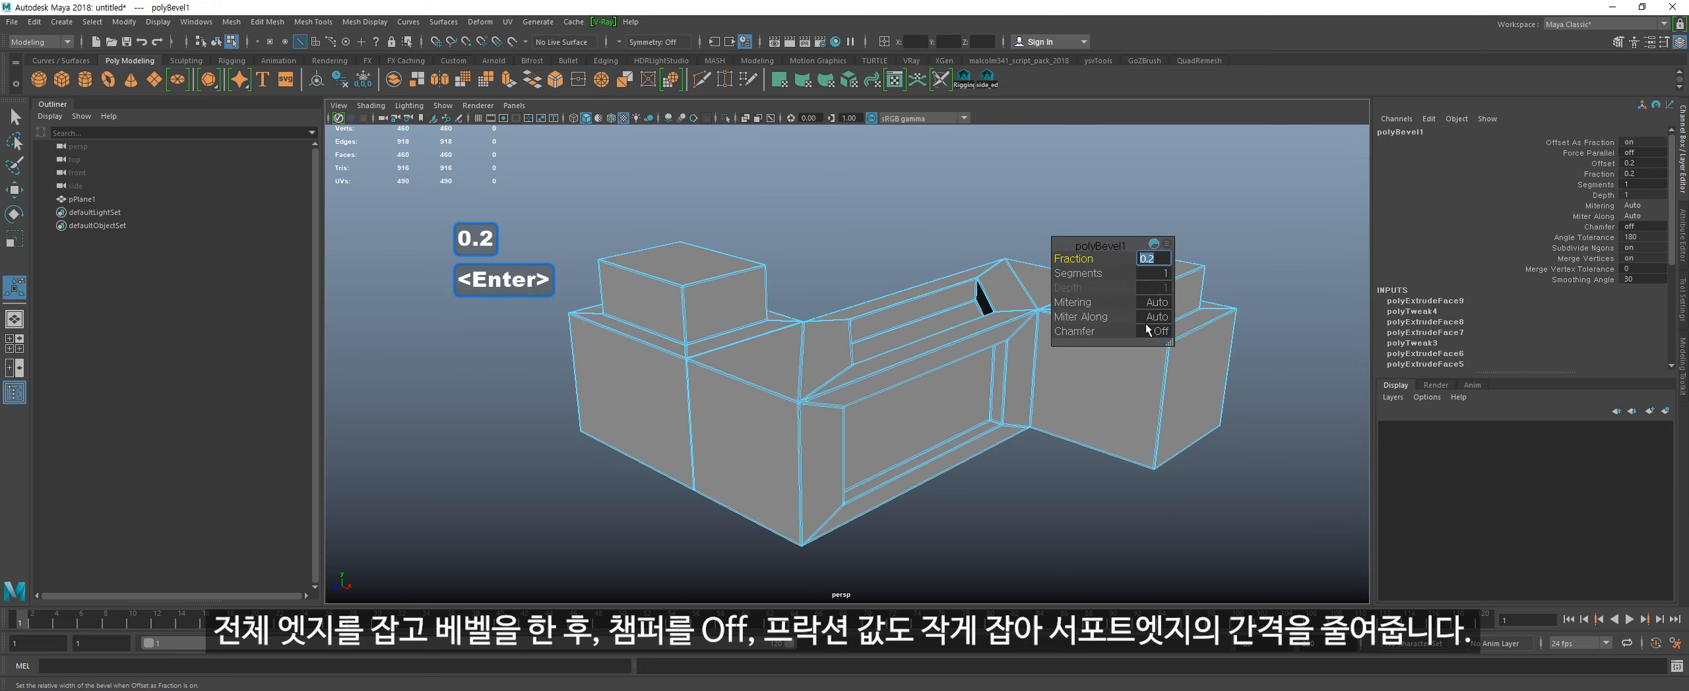
Step: Return to object mode and inspect the beveled model with smooth preview on
alt+middle_drag(837, 422, 793, 433)
key(alt+grave)
key(3)
click(974, 519)
click(940, 448)
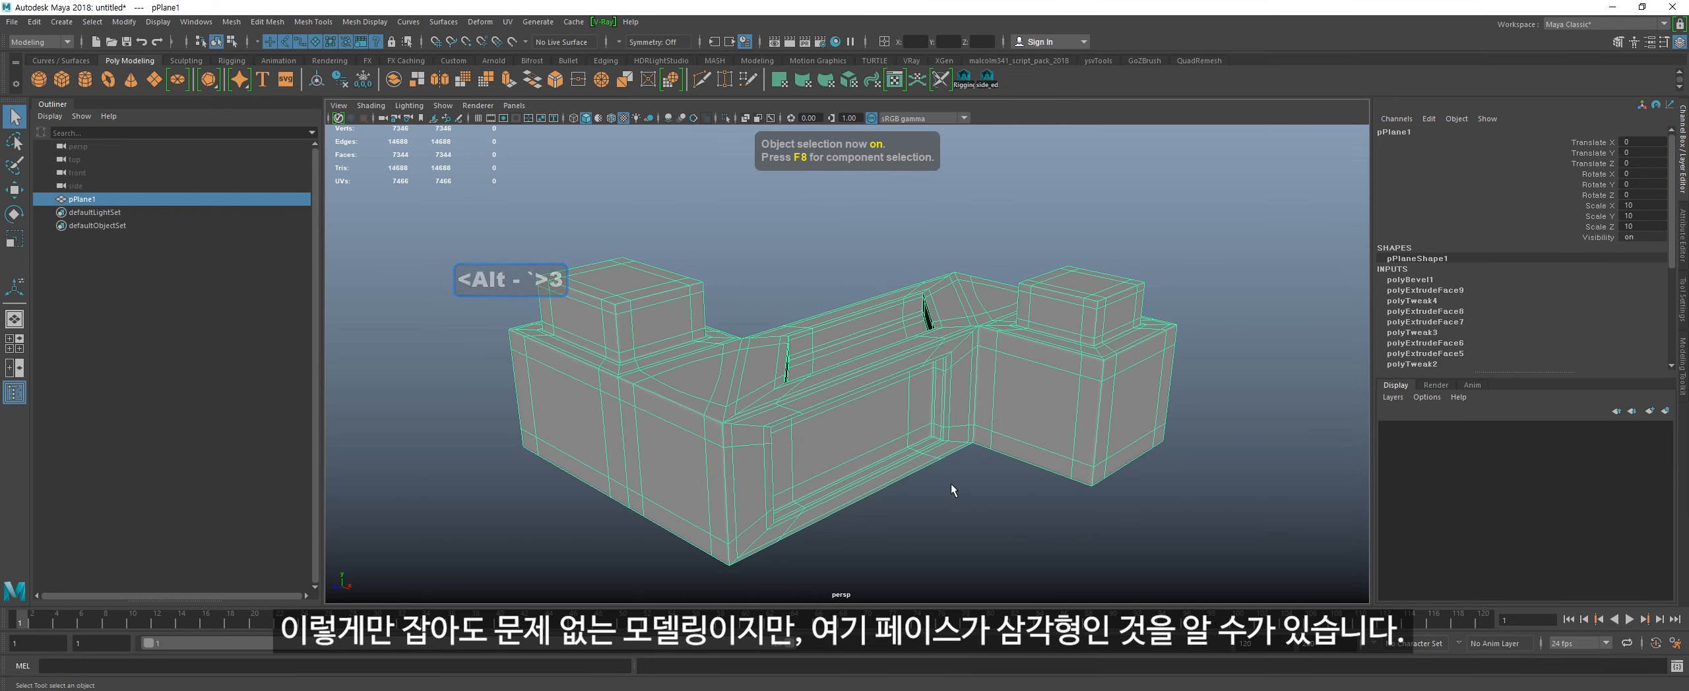
click(950, 483)
alt+drag(881, 492, 811, 480)
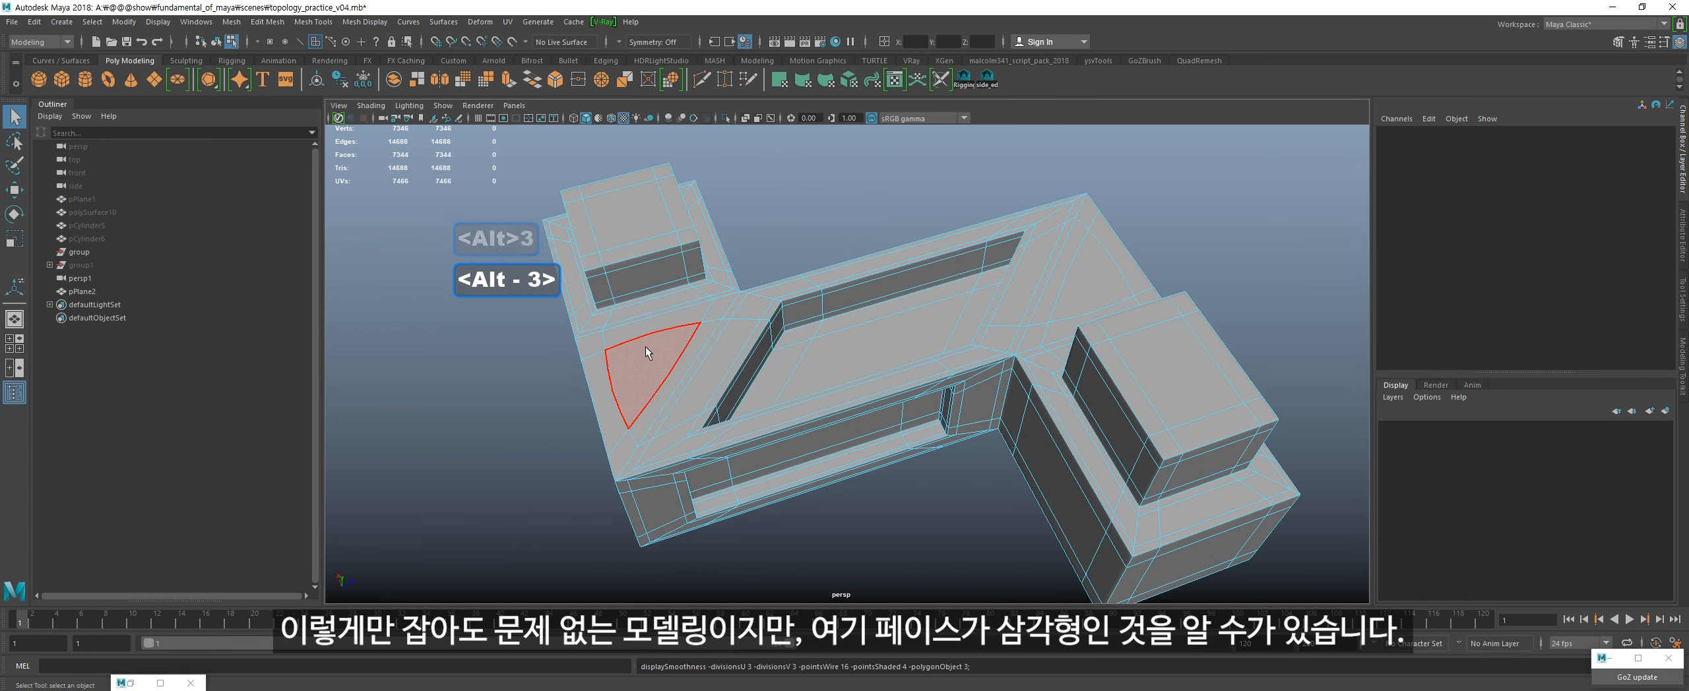
Step: Split the triangular corner faces on the model's top into quads with cuts from the middle of their diagonal edges
click(644, 348)
key(alt+s)
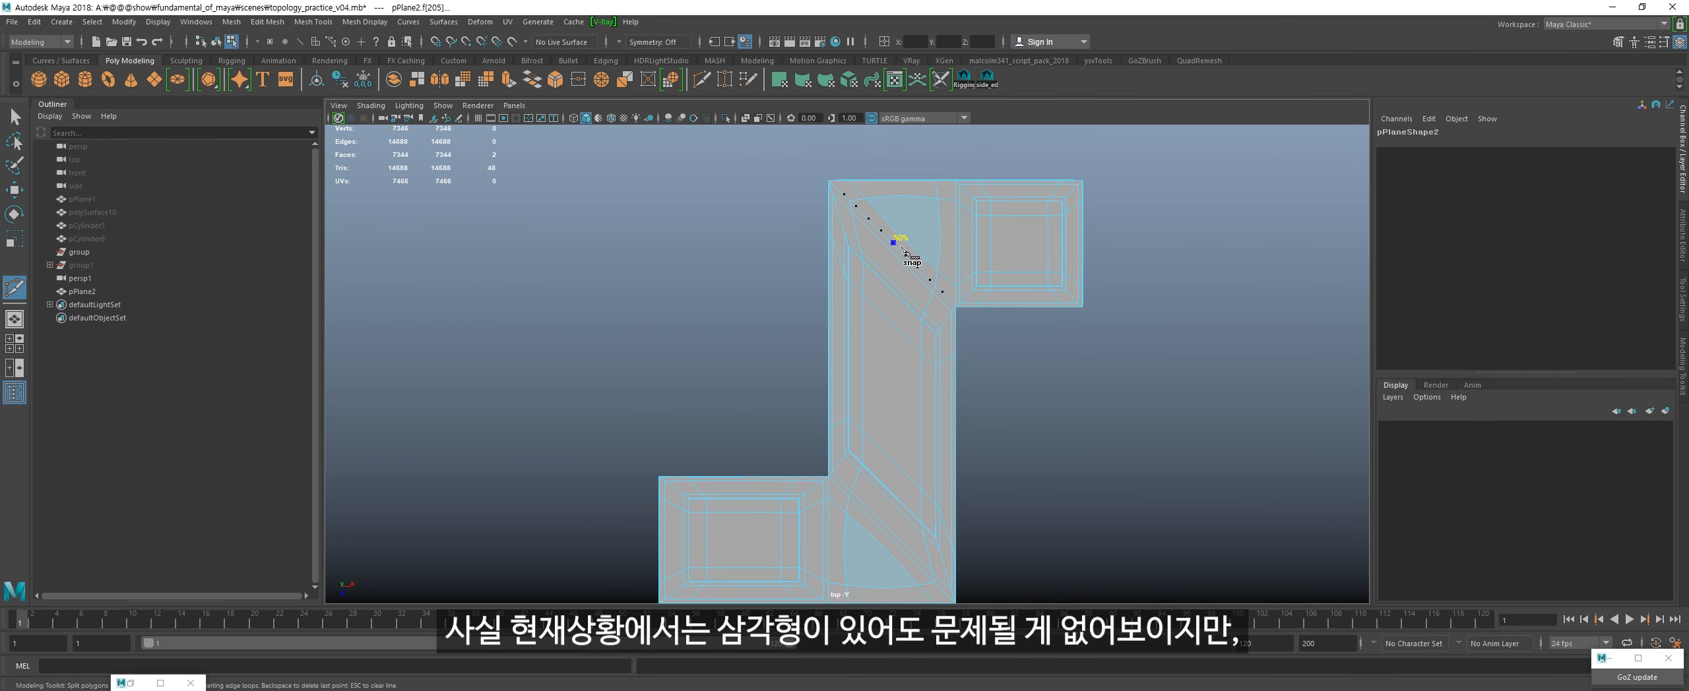
alt+shift+middle_drag(865, 395, 896, 429)
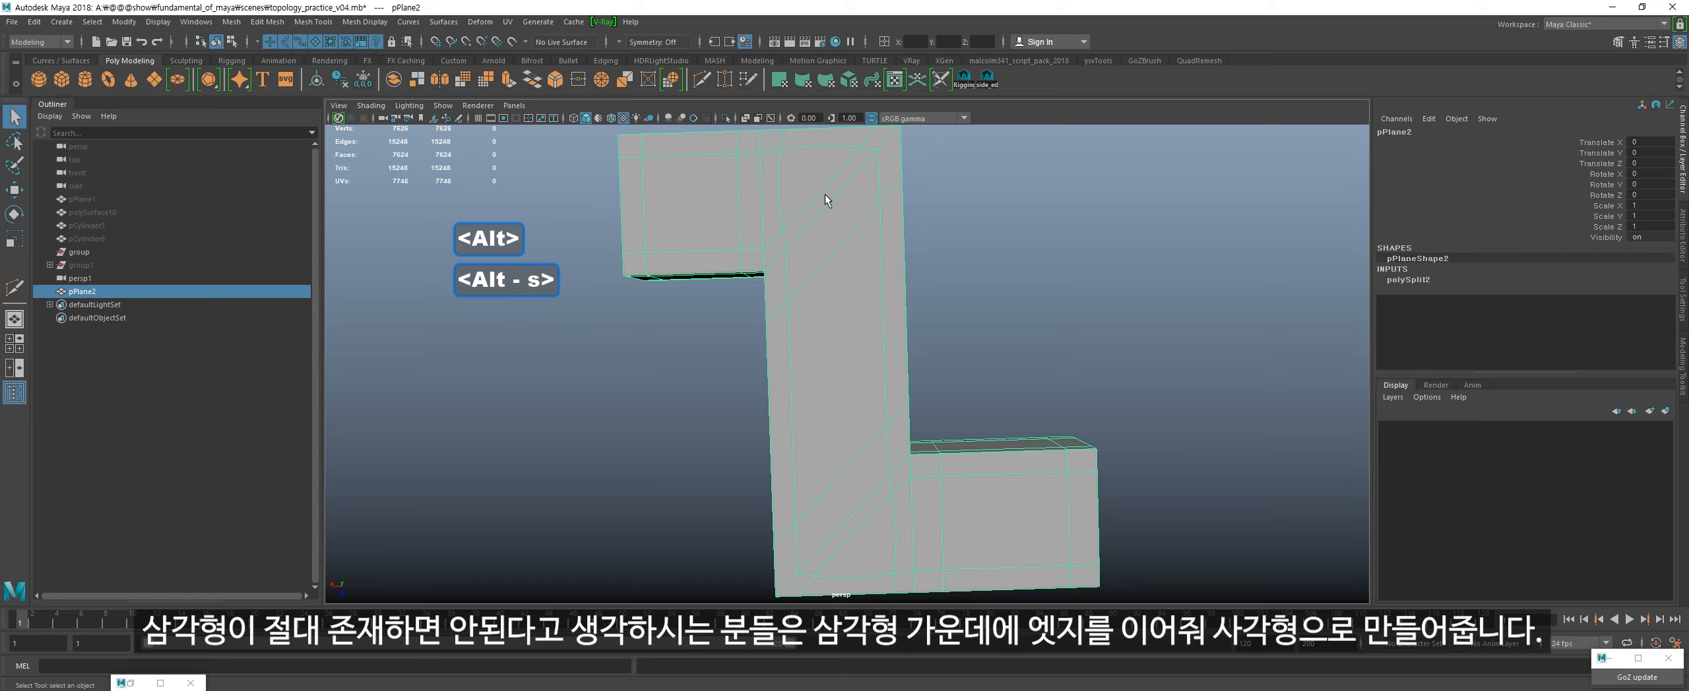
Step: Split both triangular corner faces on the model's underside into quads, starting each cut at the middle of the diagonal edge
key(alt+s)
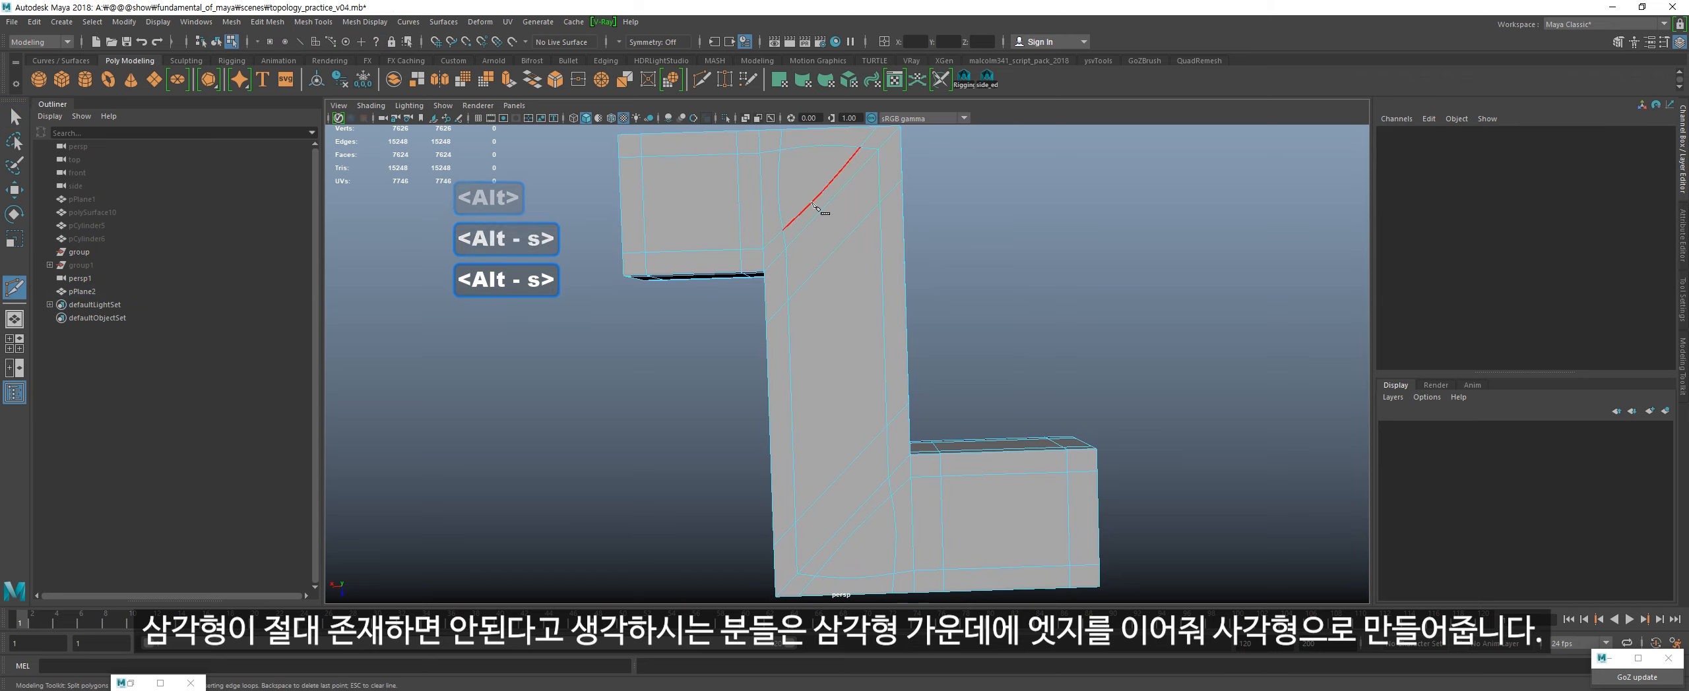
shift+click(830, 198)
alt+middle_drag(845, 389, 850, 341)
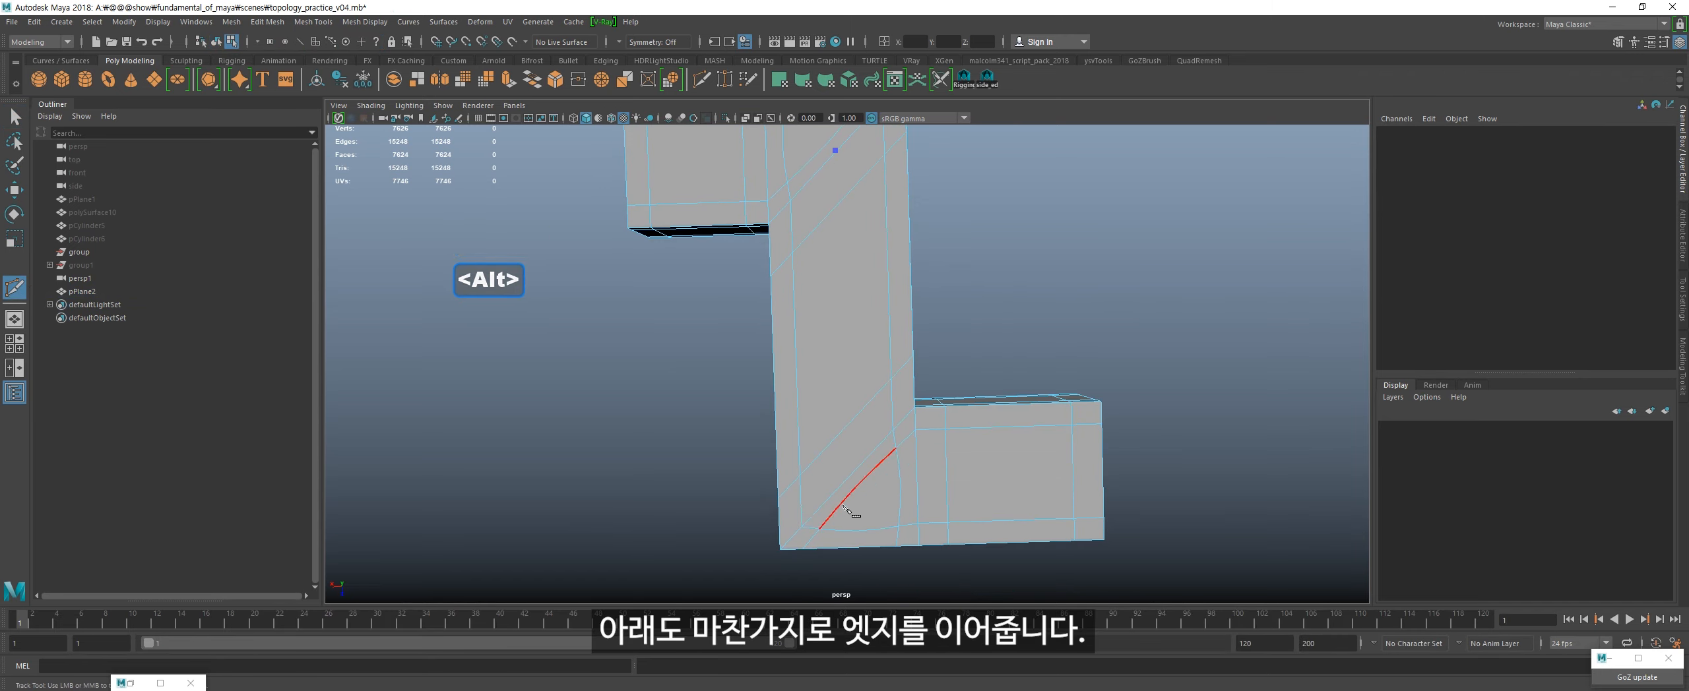
shift+click(868, 502)
scroll(864, 490, down, 1)
alt+middle_drag(864, 490, 847, 542)
key(alt+grave)
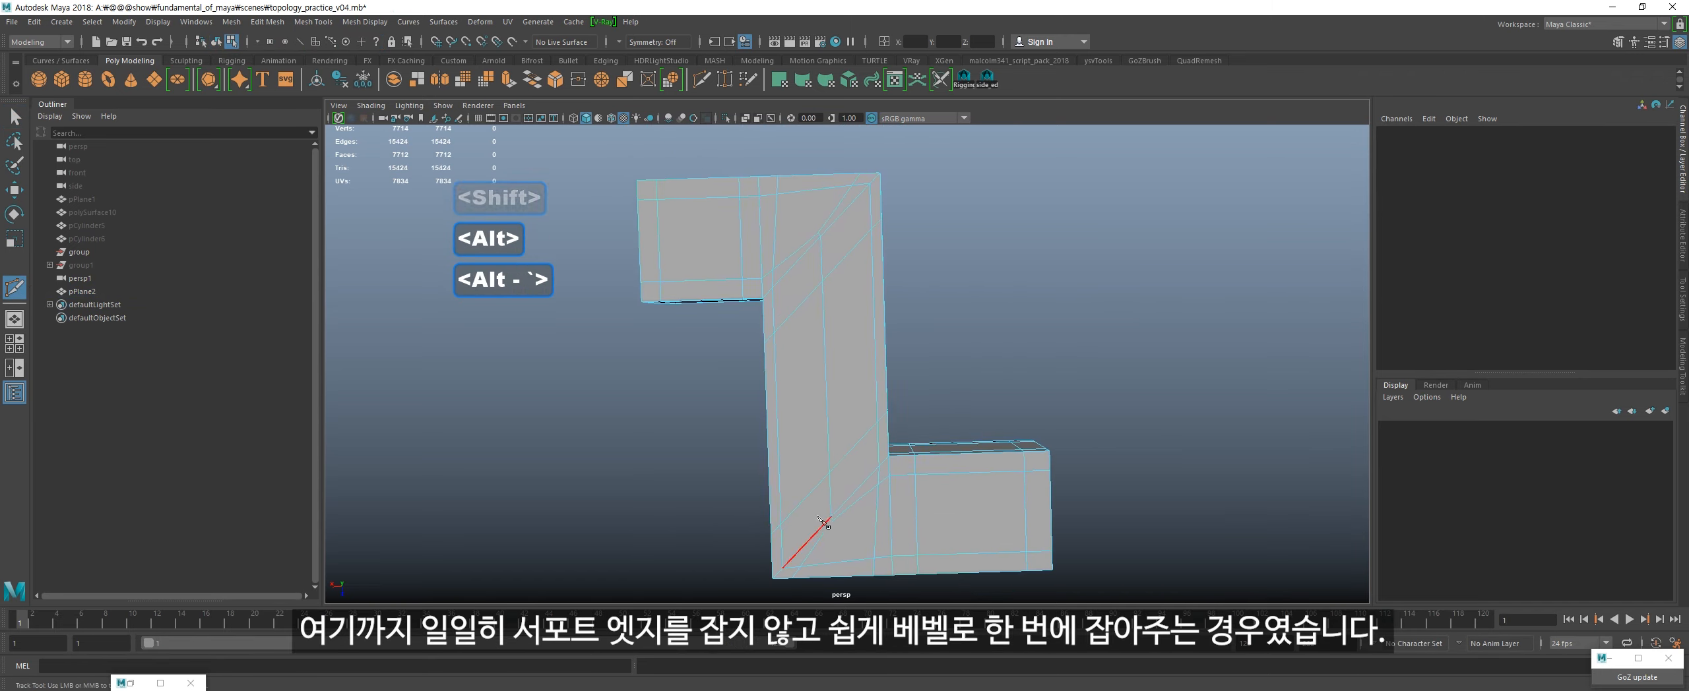
alt+drag(723, 433, 652, 596)
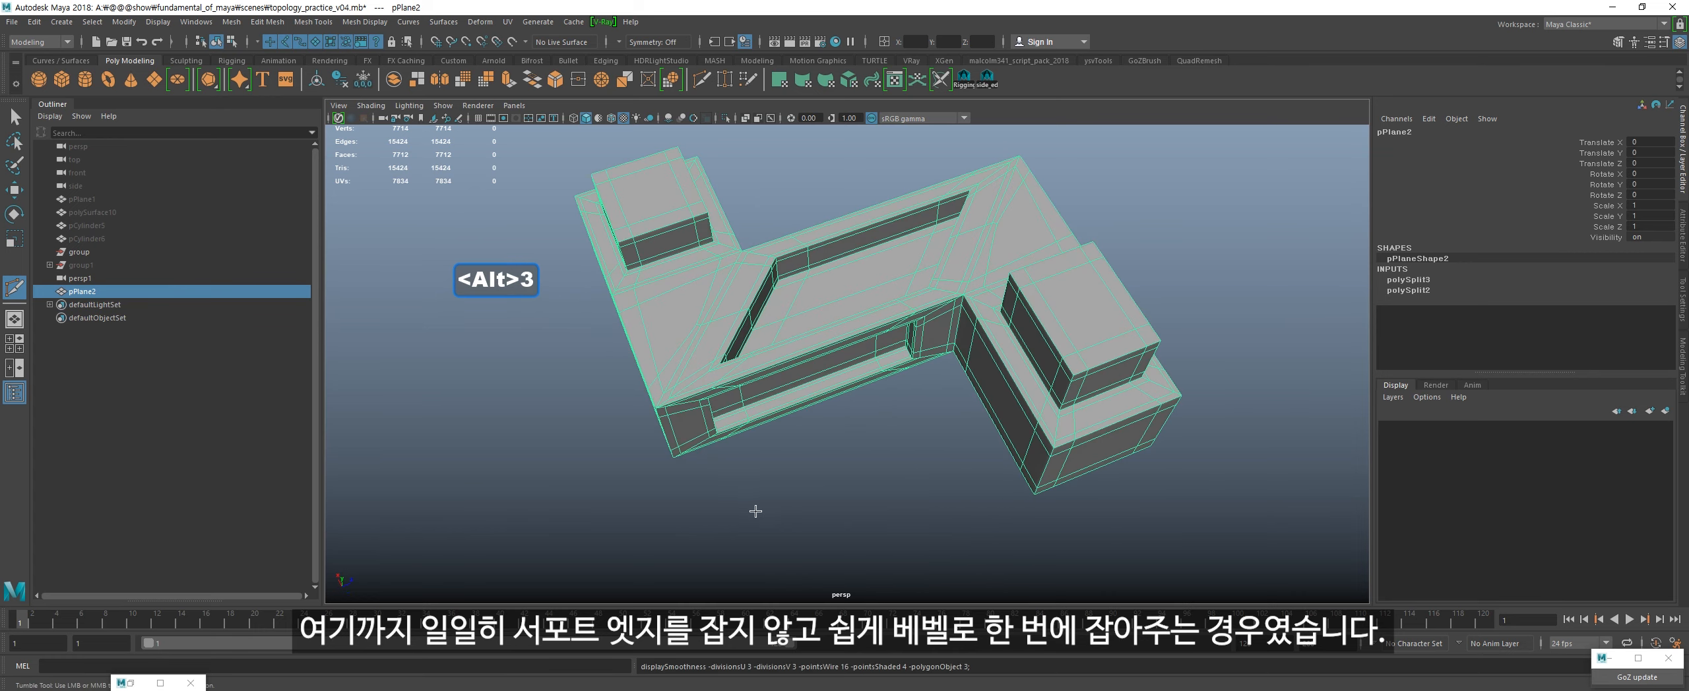
alt+drag(756, 511, 752, 409)
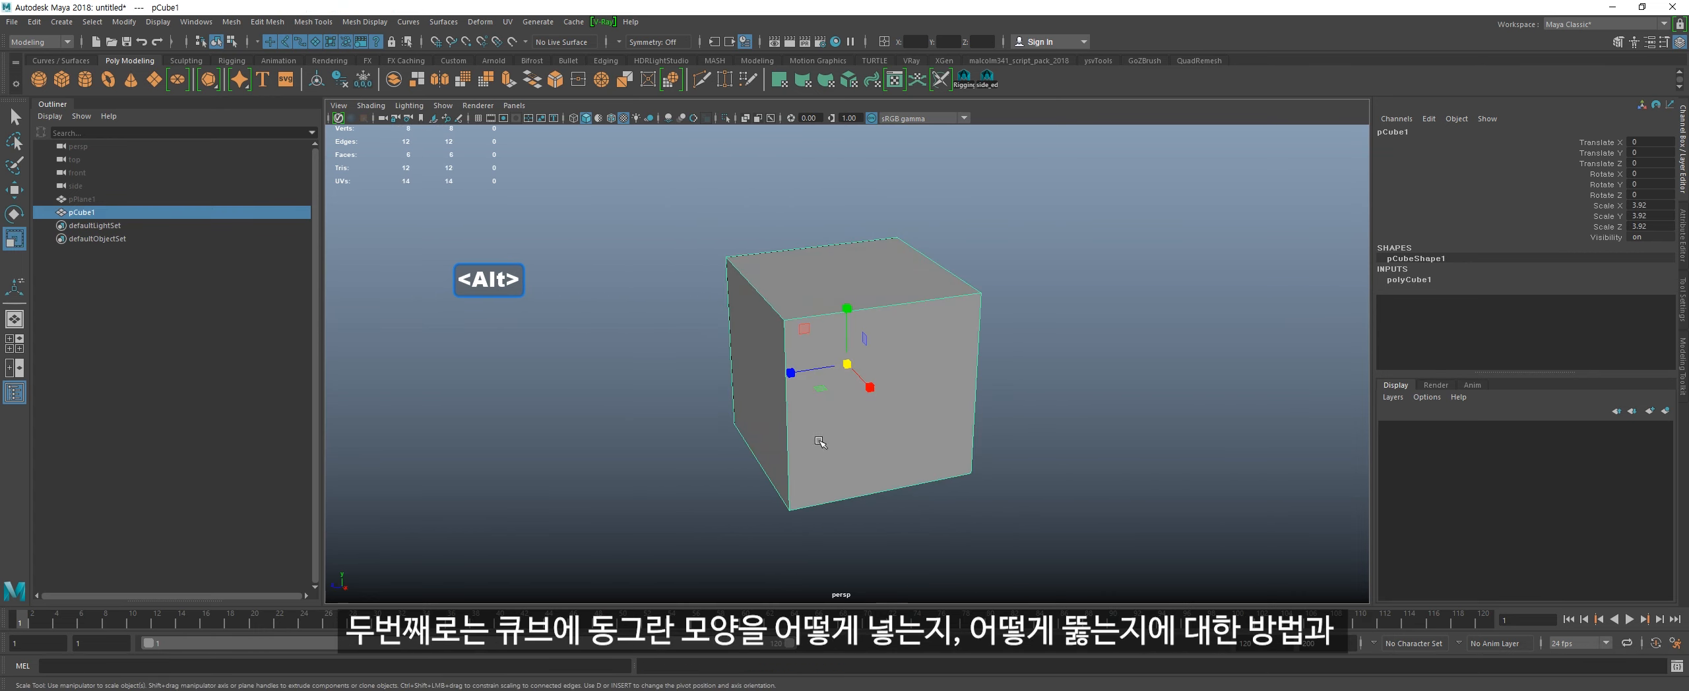
Step: Set the Insert Edge Loop tool to multiple edge loops with 7 loops and divide the cube across its width
key(alt+e)
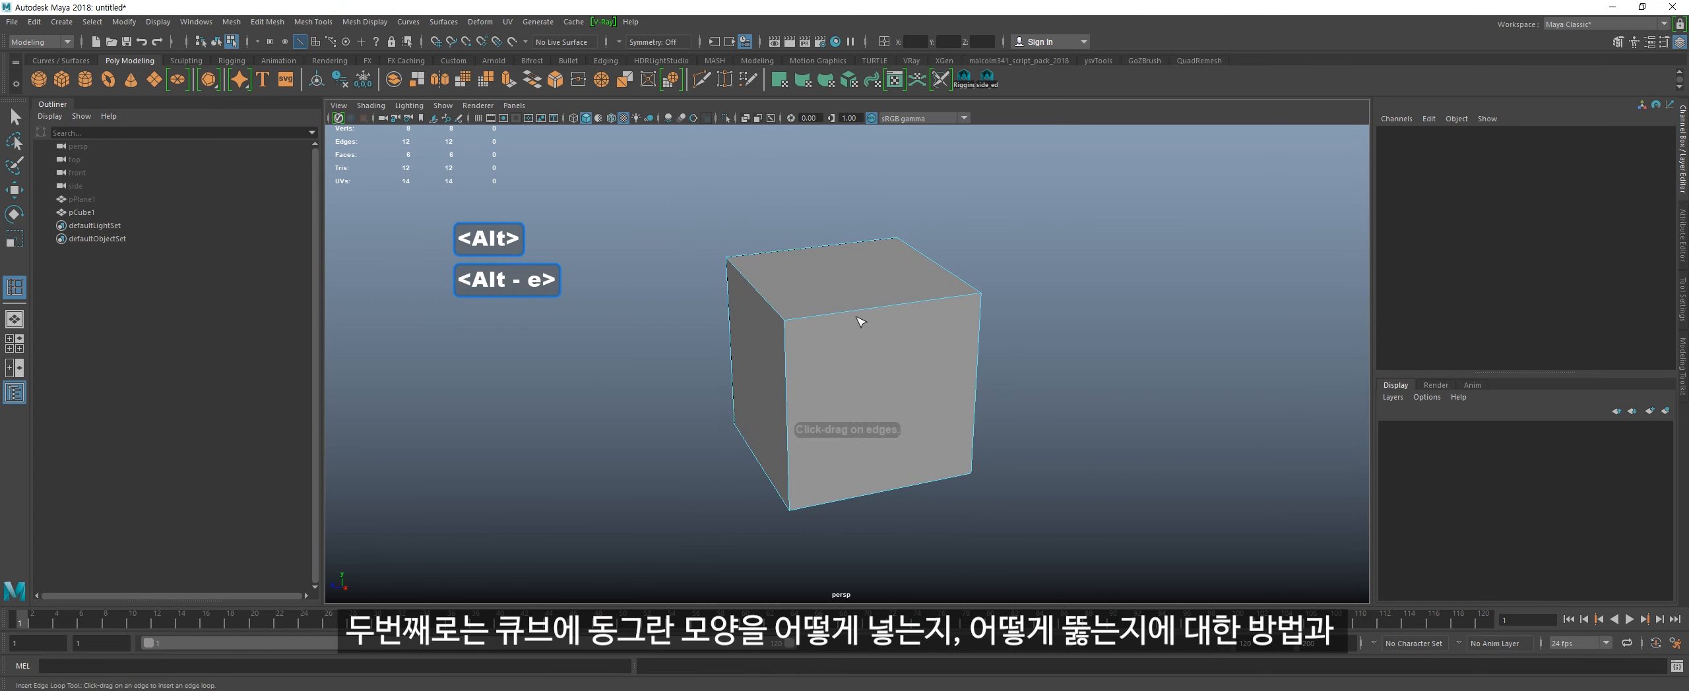
alt+drag(858, 306, 846, 316)
click(864, 315)
key(ctrl+z)
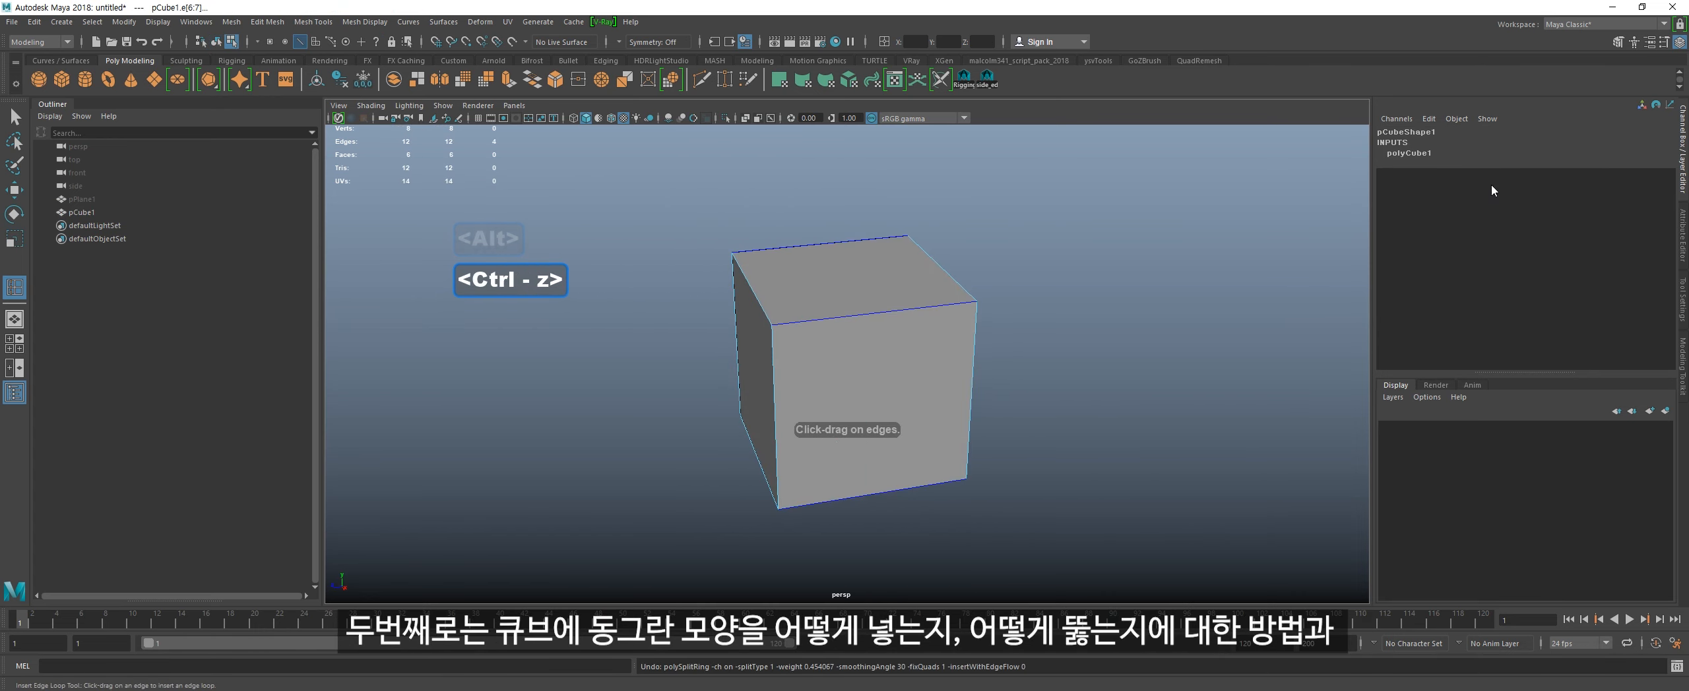
click(1686, 360)
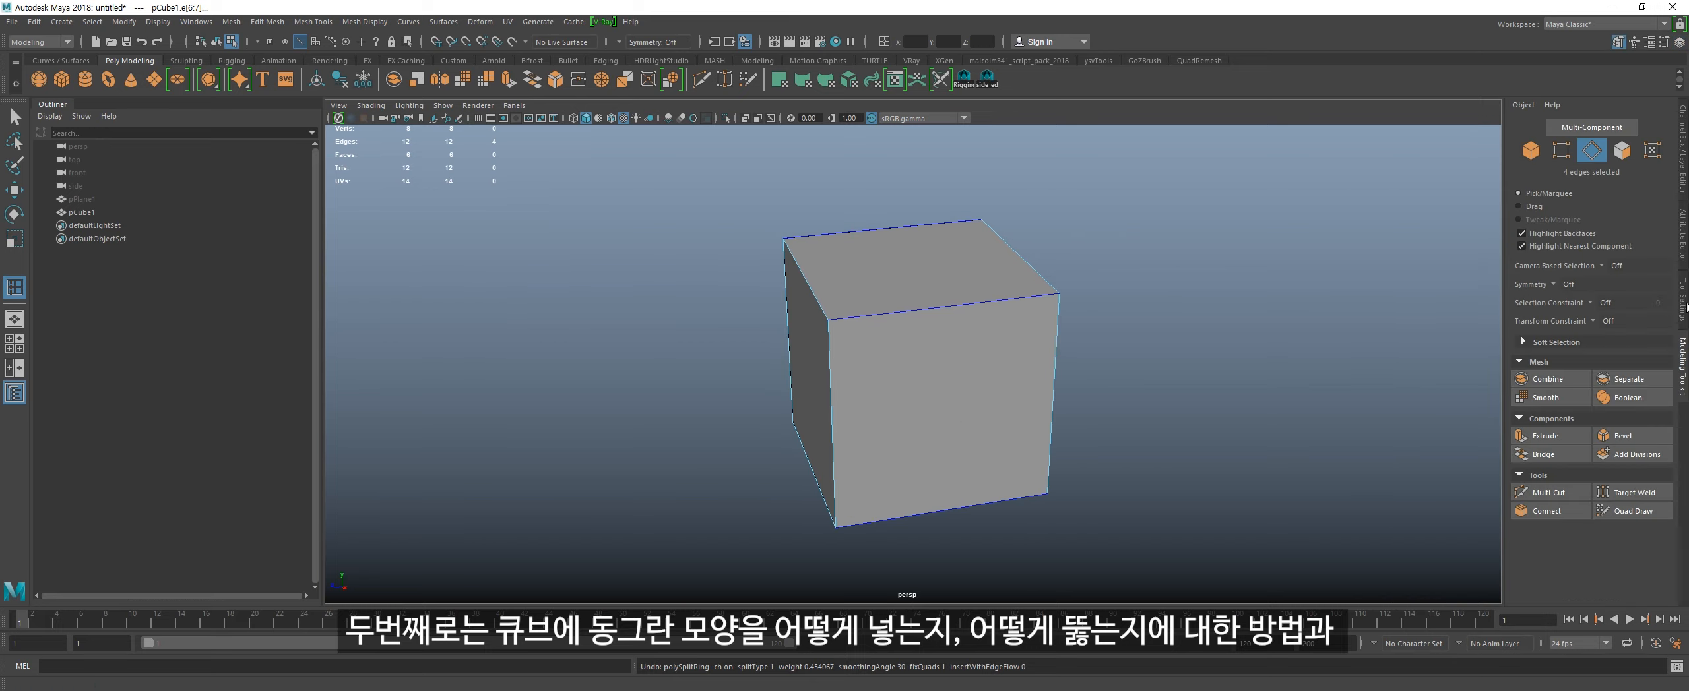
click(1686, 305)
click(1471, 201)
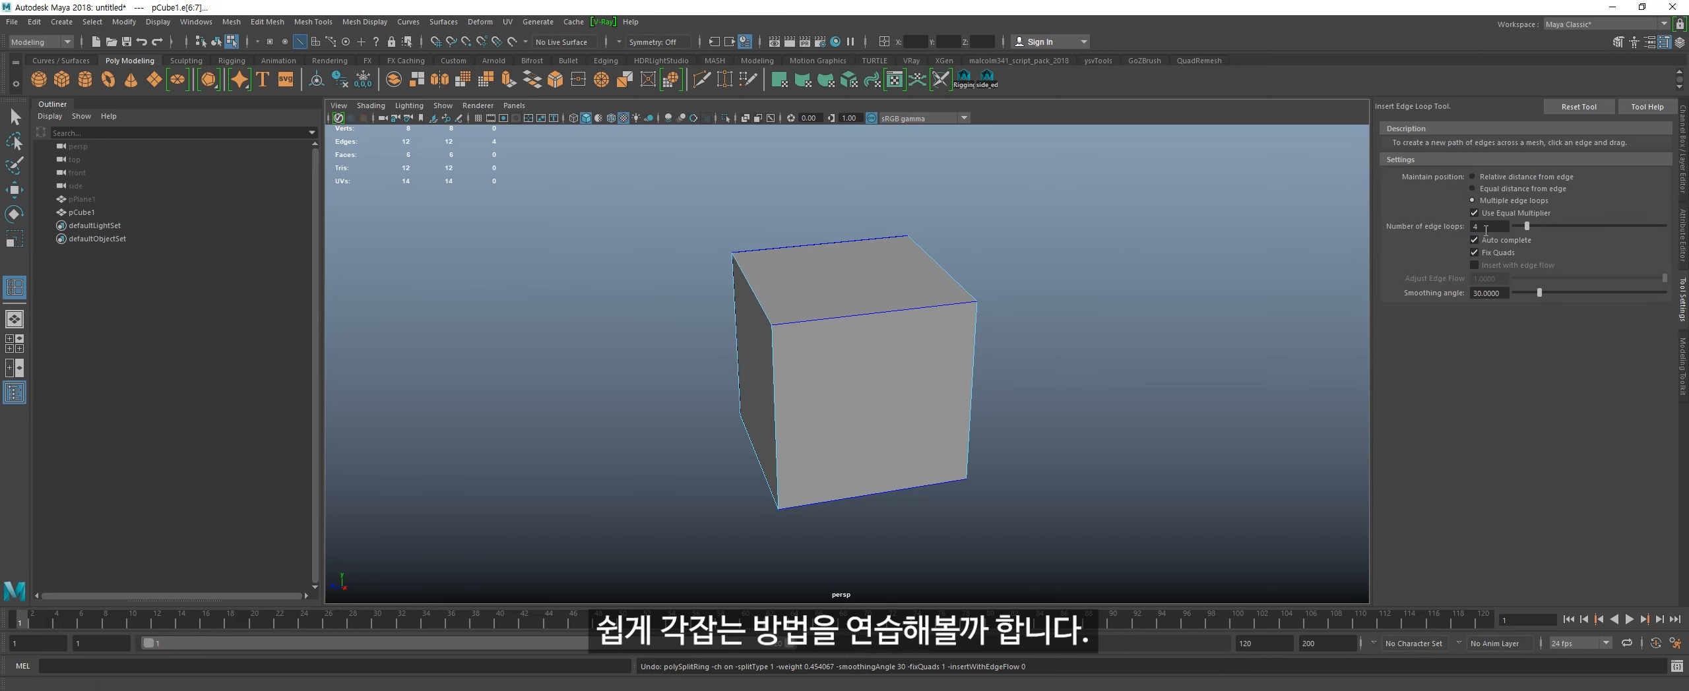
click(1488, 227)
click(851, 318)
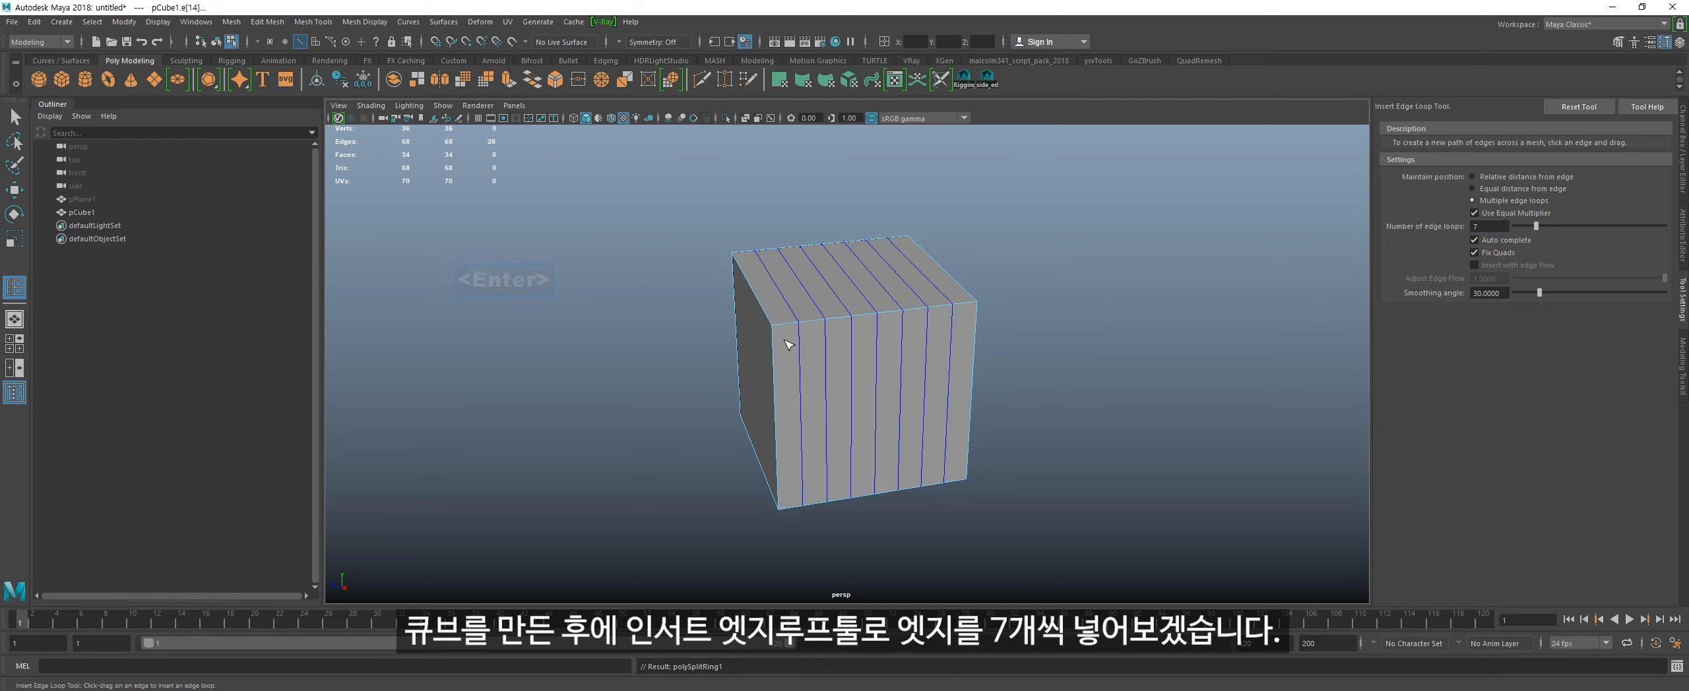
Step: Insert seven evenly spaced edge loops in the cube's other two directions and leave the tool
alt+drag(789, 344, 735, 349)
click(749, 294)
alt+drag(878, 374, 835, 378)
click(868, 375)
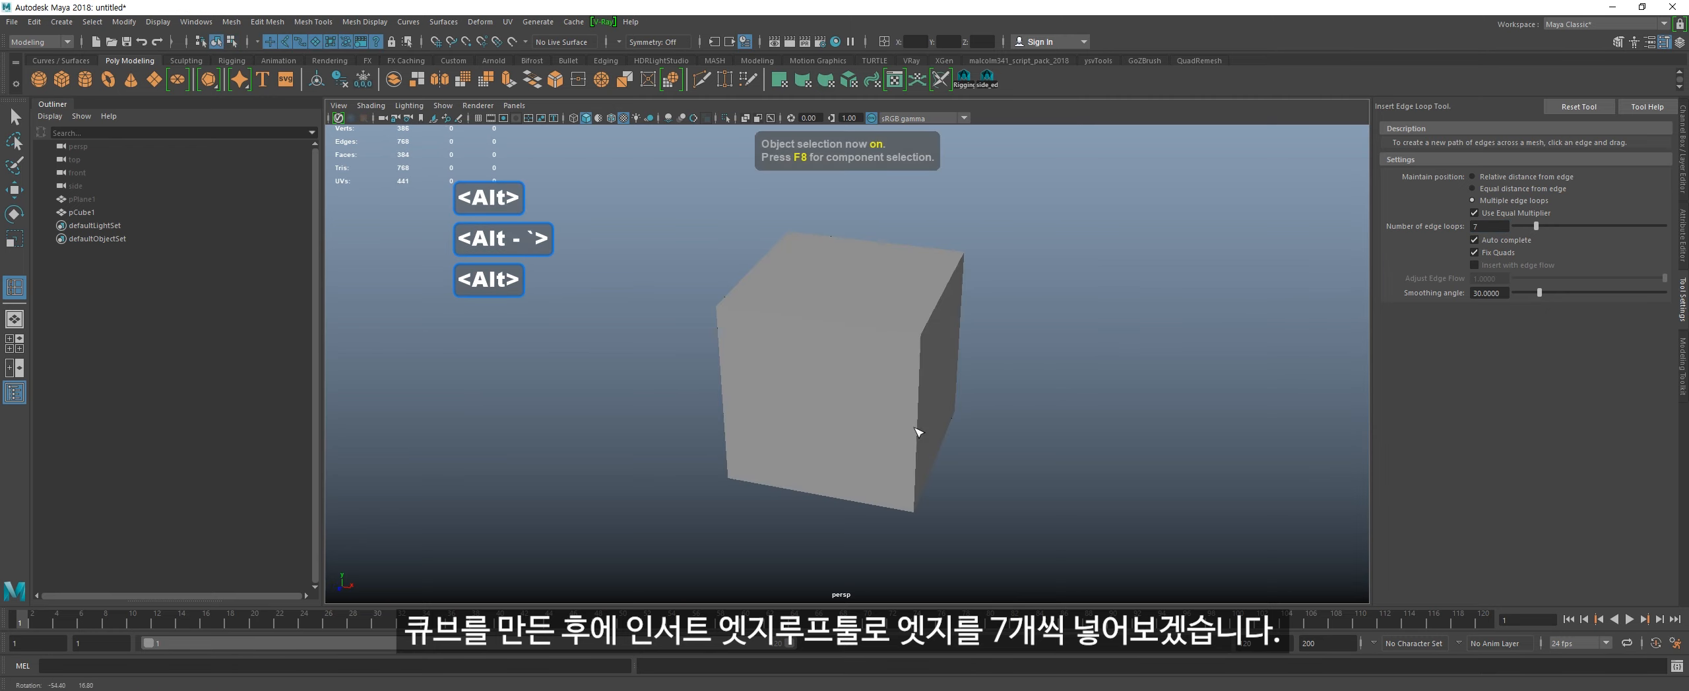
key(q)
Step: Select the central 6 by 6 block of faces on the cube's front side and circularize it
alt+drag(859, 407, 821, 389)
click(829, 366)
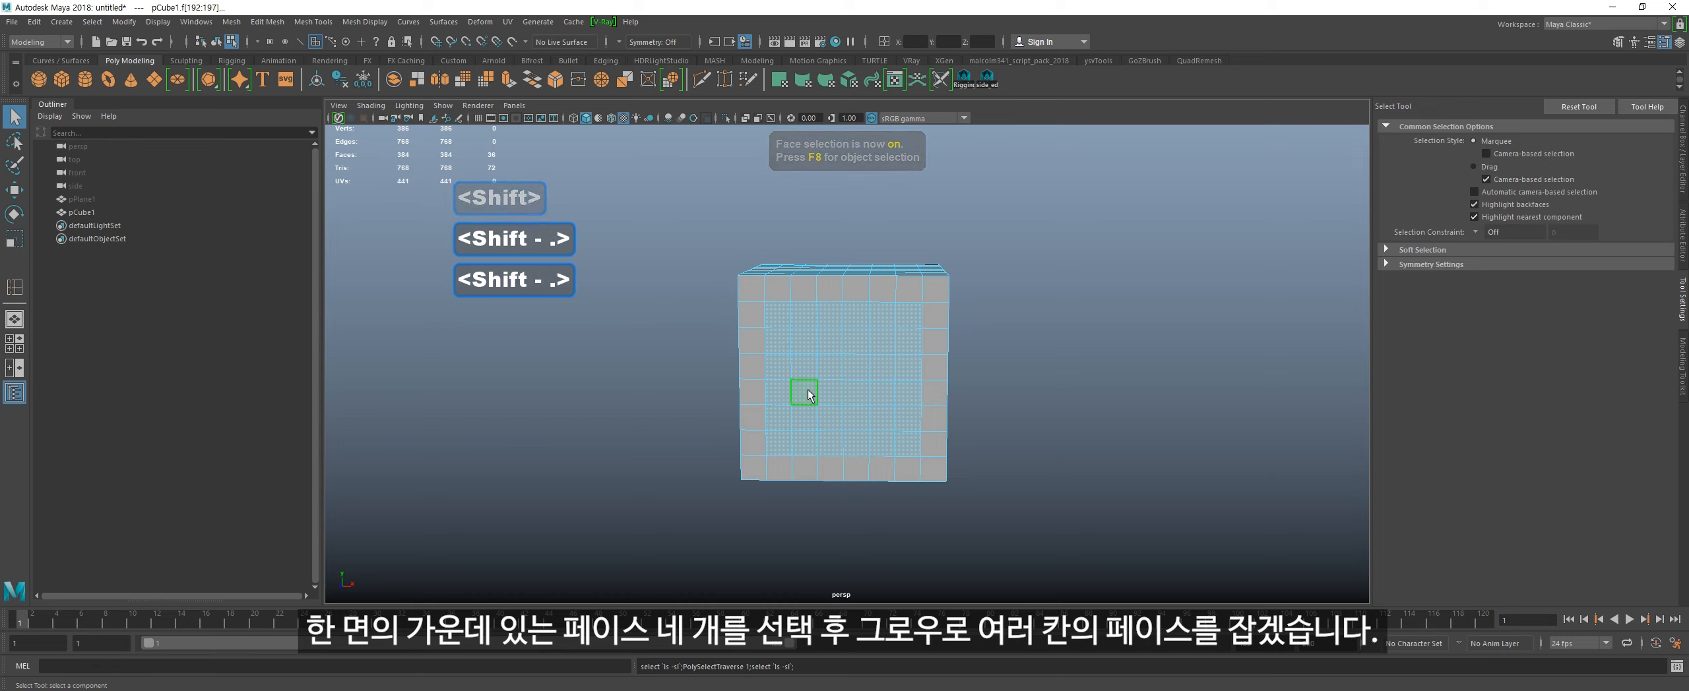
key(shift+period)
shift+right_drag(845, 360, 839, 464)
alt+drag(878, 464, 812, 492)
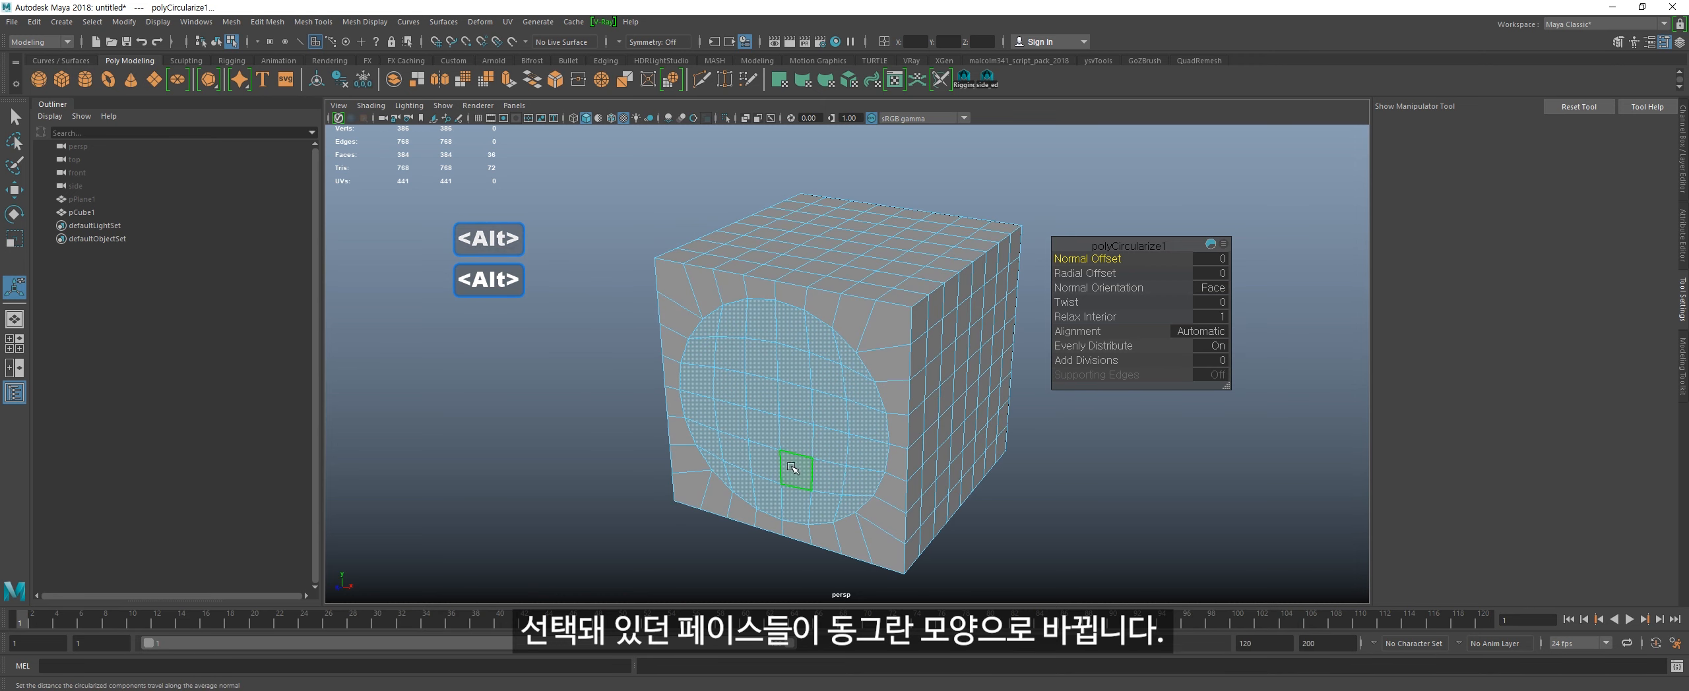
Step: Scale the circular face selection down slightly and extrude it outward by 0.931 as a cylinder
key(r)
key(alt+w)
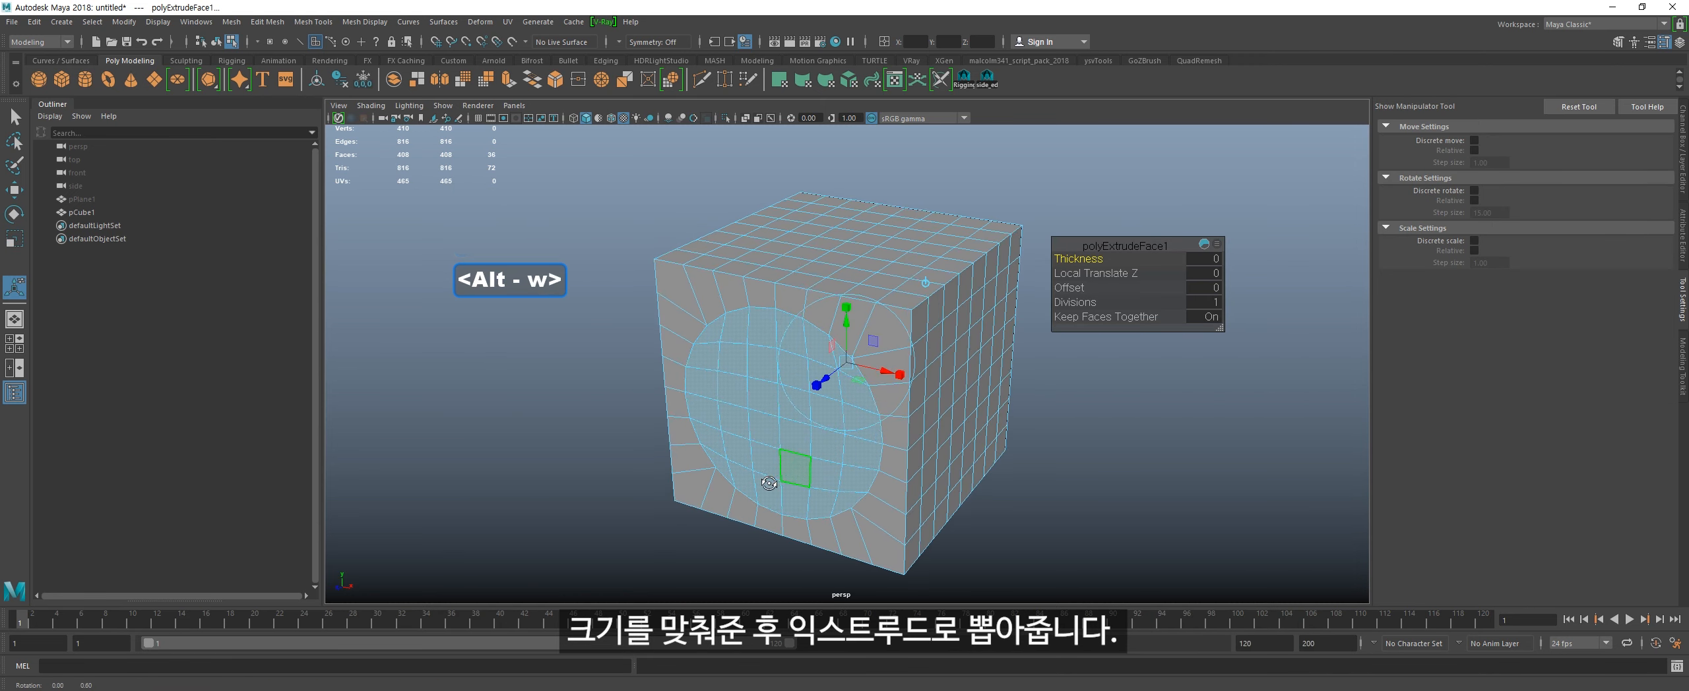
alt+drag(789, 462, 748, 473)
drag(742, 399, 690, 420)
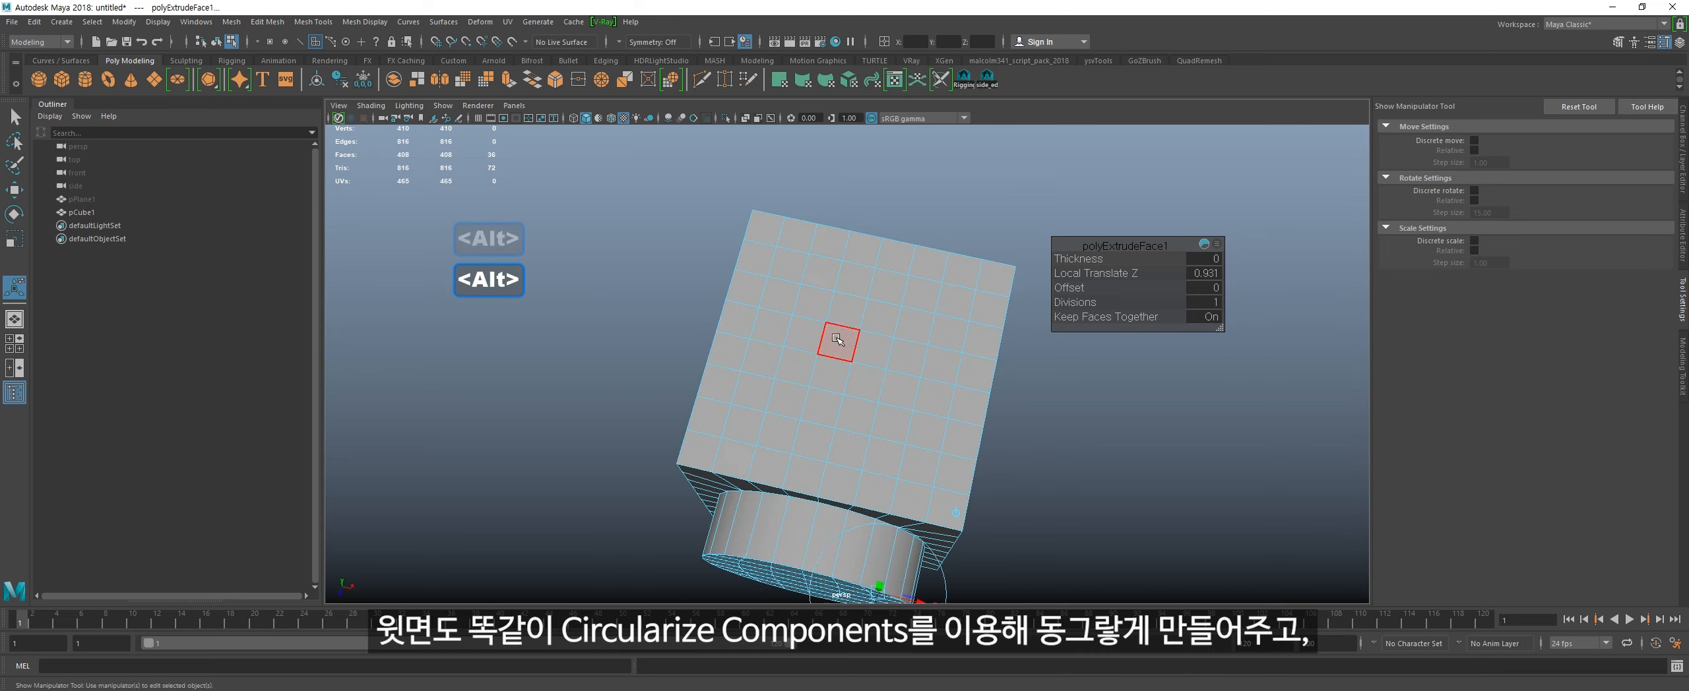
Step: Select the central block of faces on the cube's top side and circularize it
shift+click(864, 382)
shift+right_drag(869, 350, 861, 462)
alt+drag(862, 462, 821, 364)
Step: Scale the circular top faces and extrude them down into the cube to form a round recess
key(r)
key(alt+w)
drag(830, 312, 830, 343)
alt+drag(802, 412, 924, 429)
key(alt+grave)
Step: Bevel the full edge loop of the cylinder's front rim and the edges at its base as support edges, with chamfer off
key(alt+2)
click(763, 367)
double_click(762, 366)
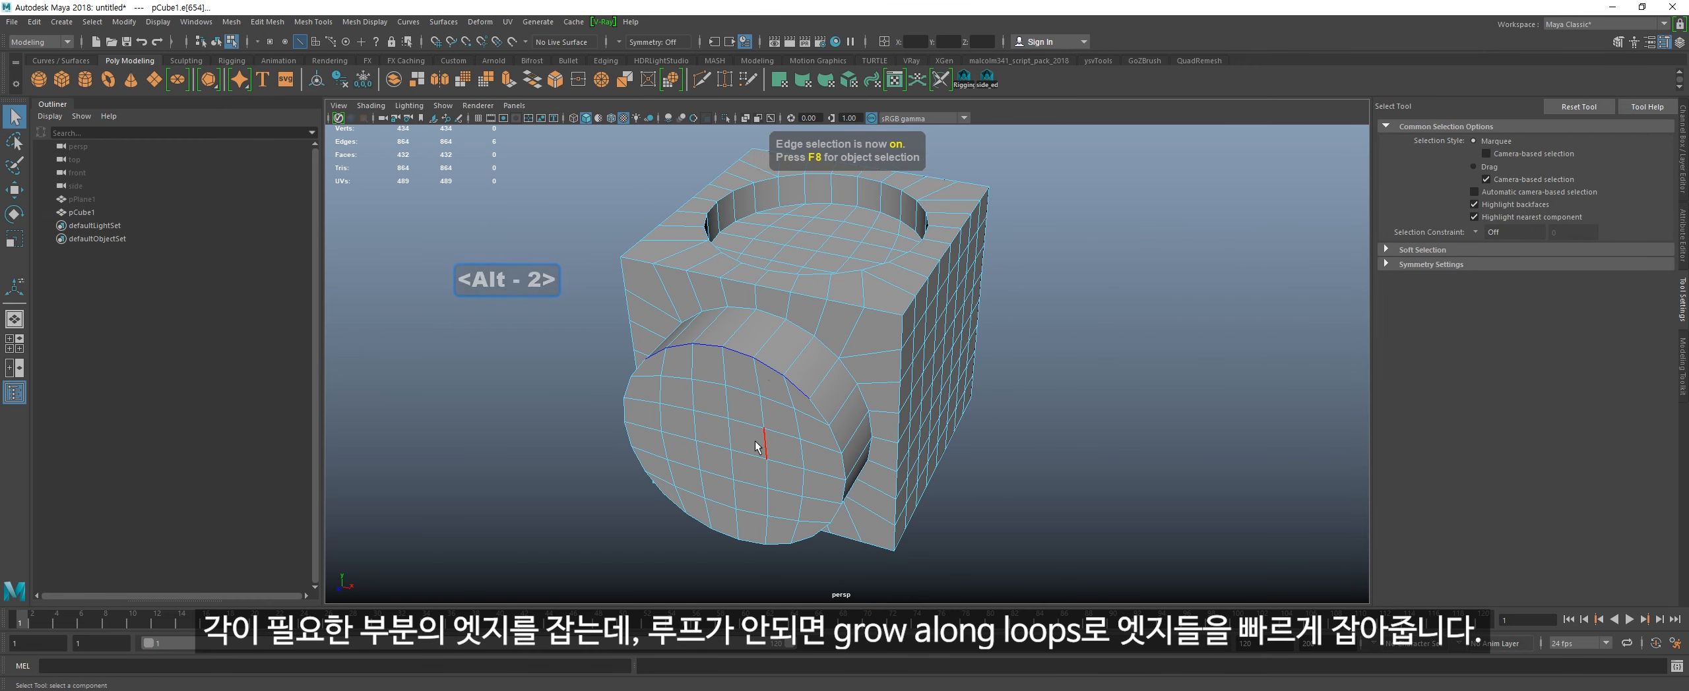
key(ctrl+shift+period)
key(ctrl+shift+period)
key(ctrl+shift+period)
key(ctrl+shift+period)
key(ctrl+shift+period)
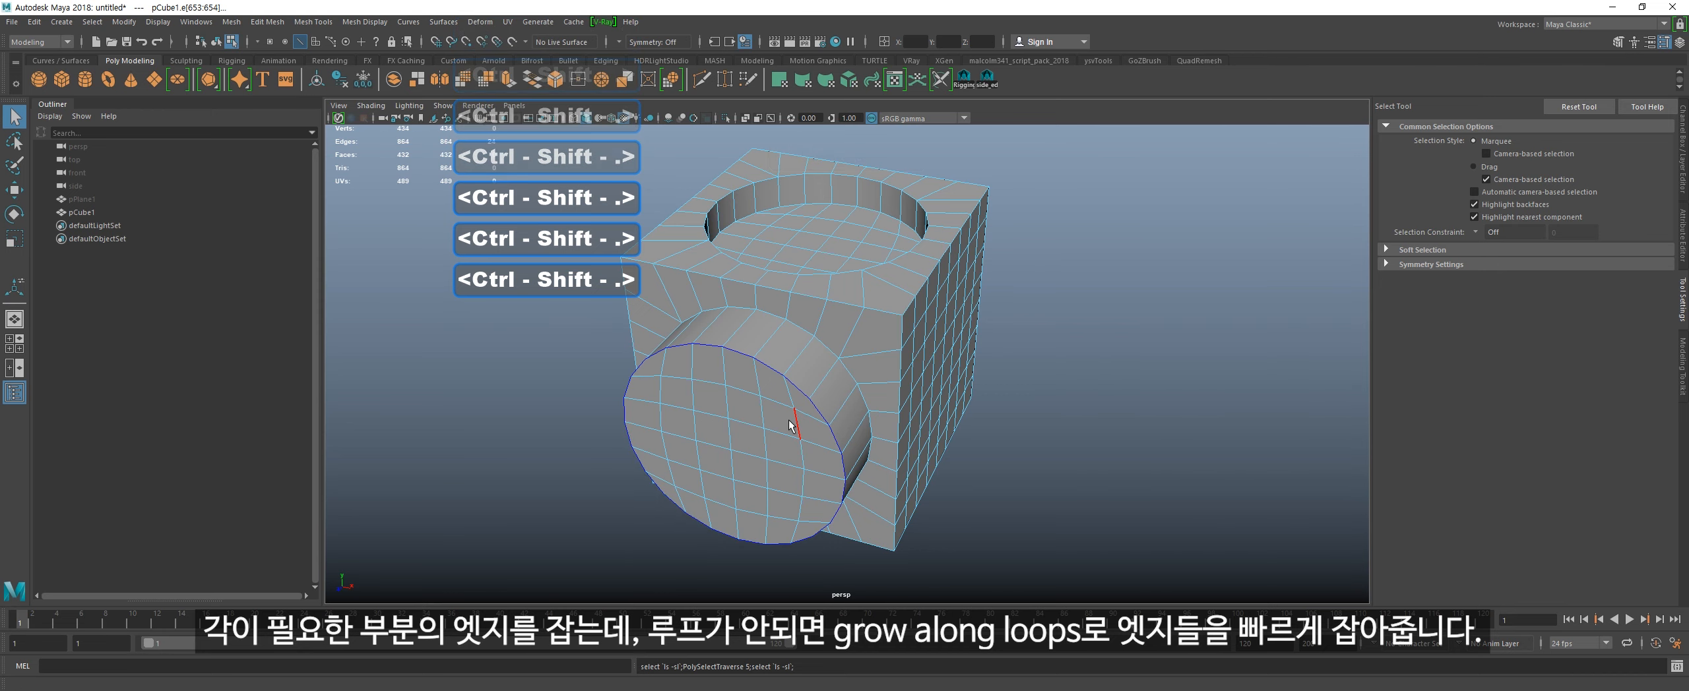
key(shift+b)
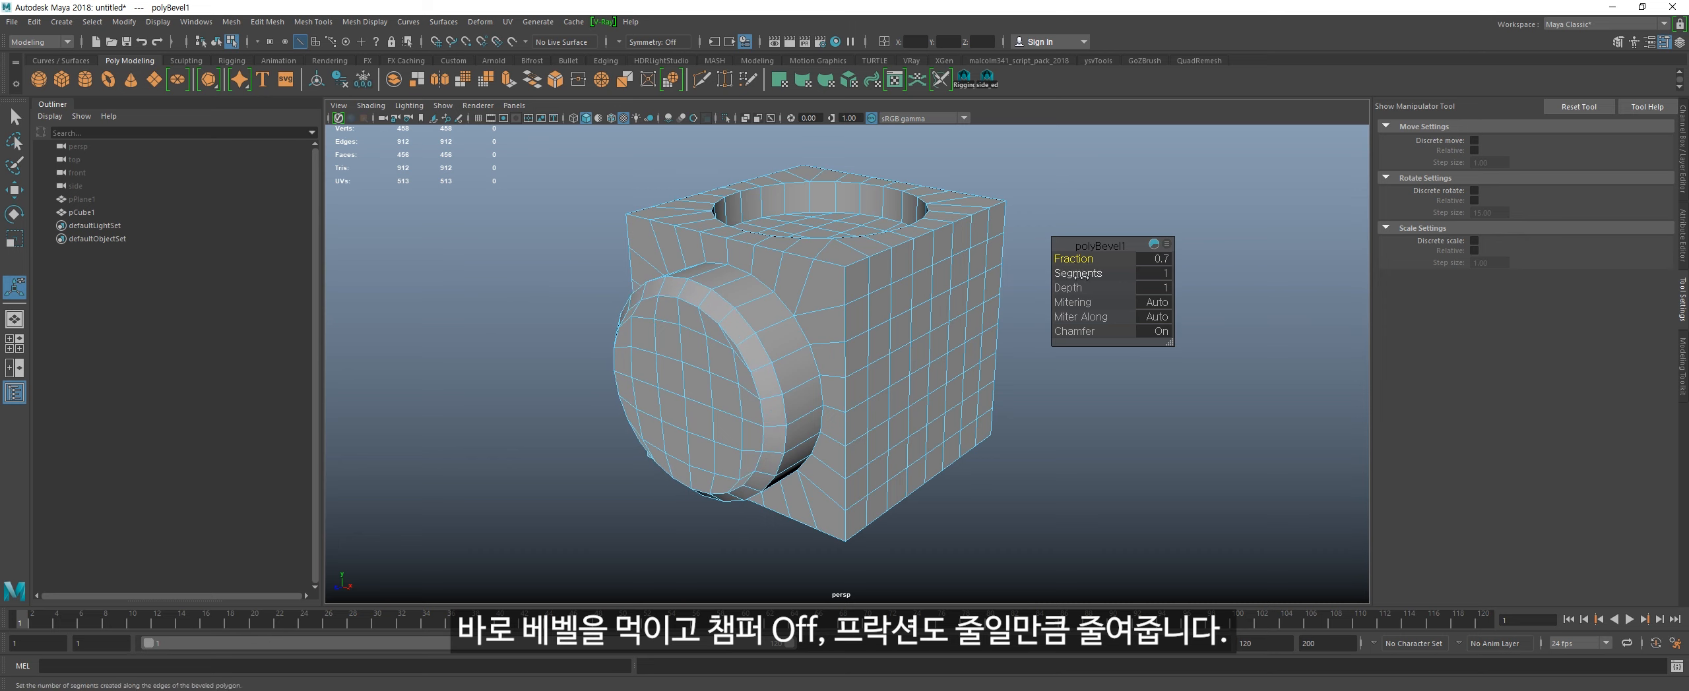
key(shift+b)
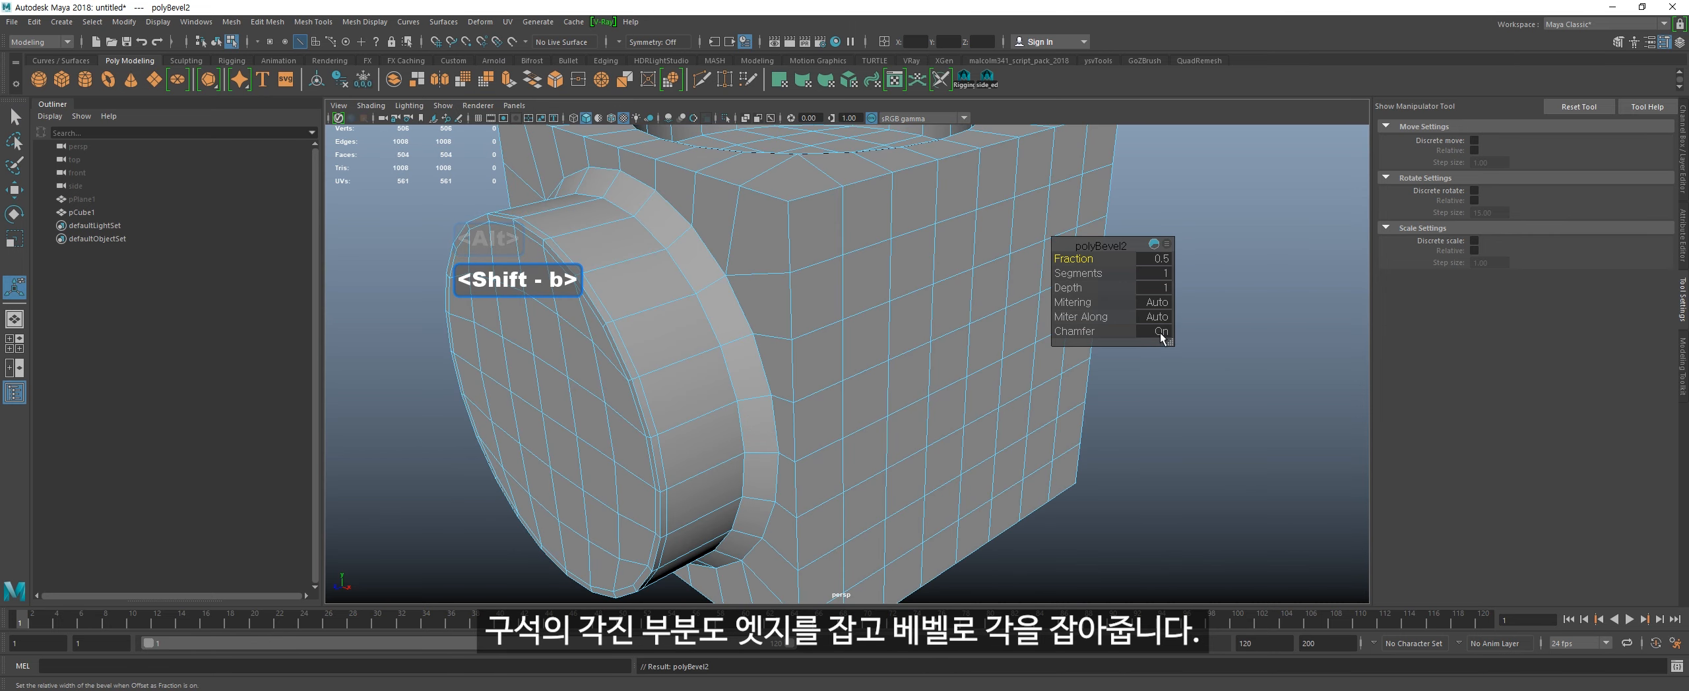
click(1160, 331)
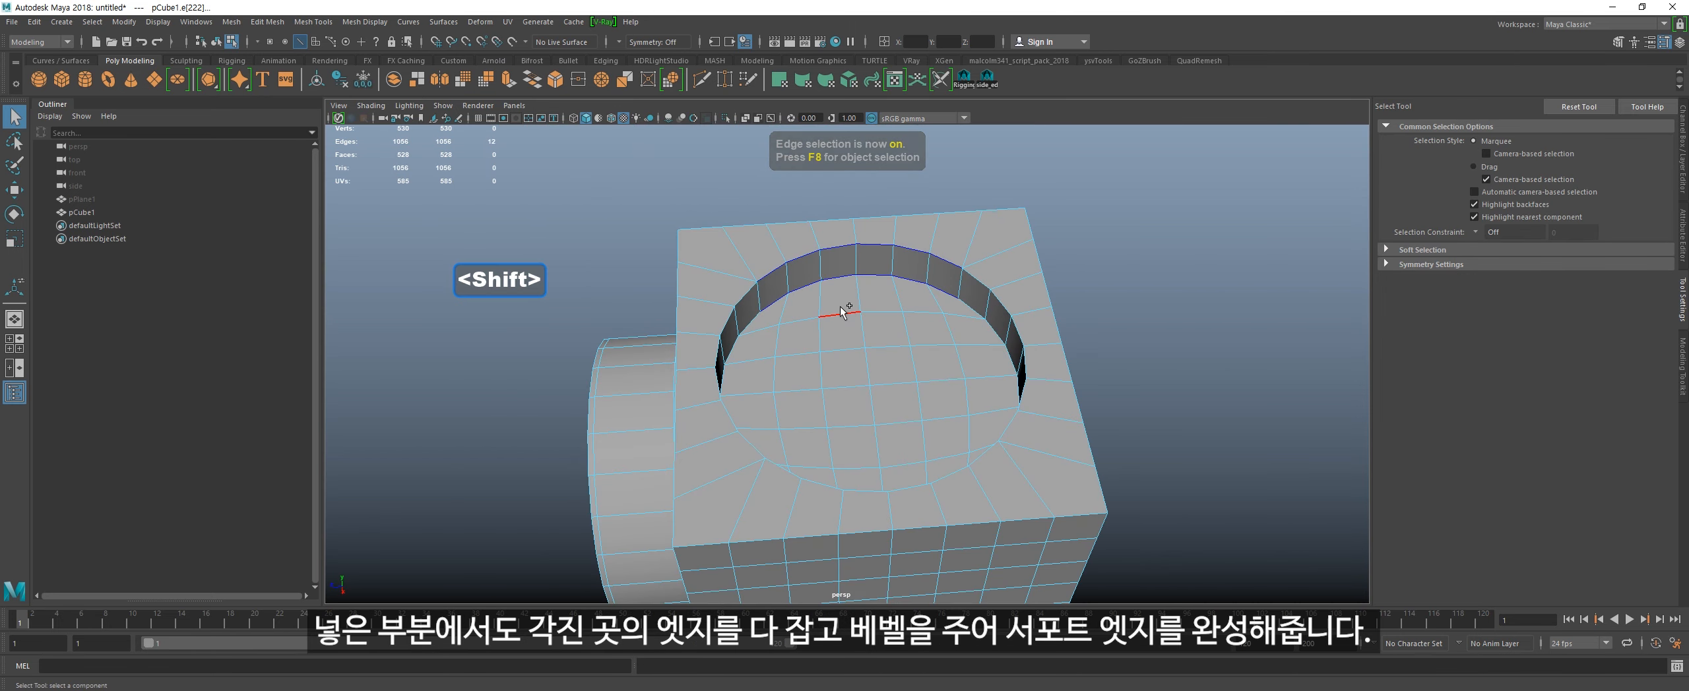
Step: Grow the edge selection along the complete loops around the round recess's rim and floor
key(ctrl+shift+period)
key(ctrl+shift+period)
key(ctrl+shift+period)
key(ctrl+shift+period)
key(ctrl+shift+period)
key(ctrl+shift+period)
alt+drag(843, 311, 937, 342)
Step: Bevel the selected recess edges with chamfer off and a fraction of 0.2, and return to edge selection
key(shift+b)
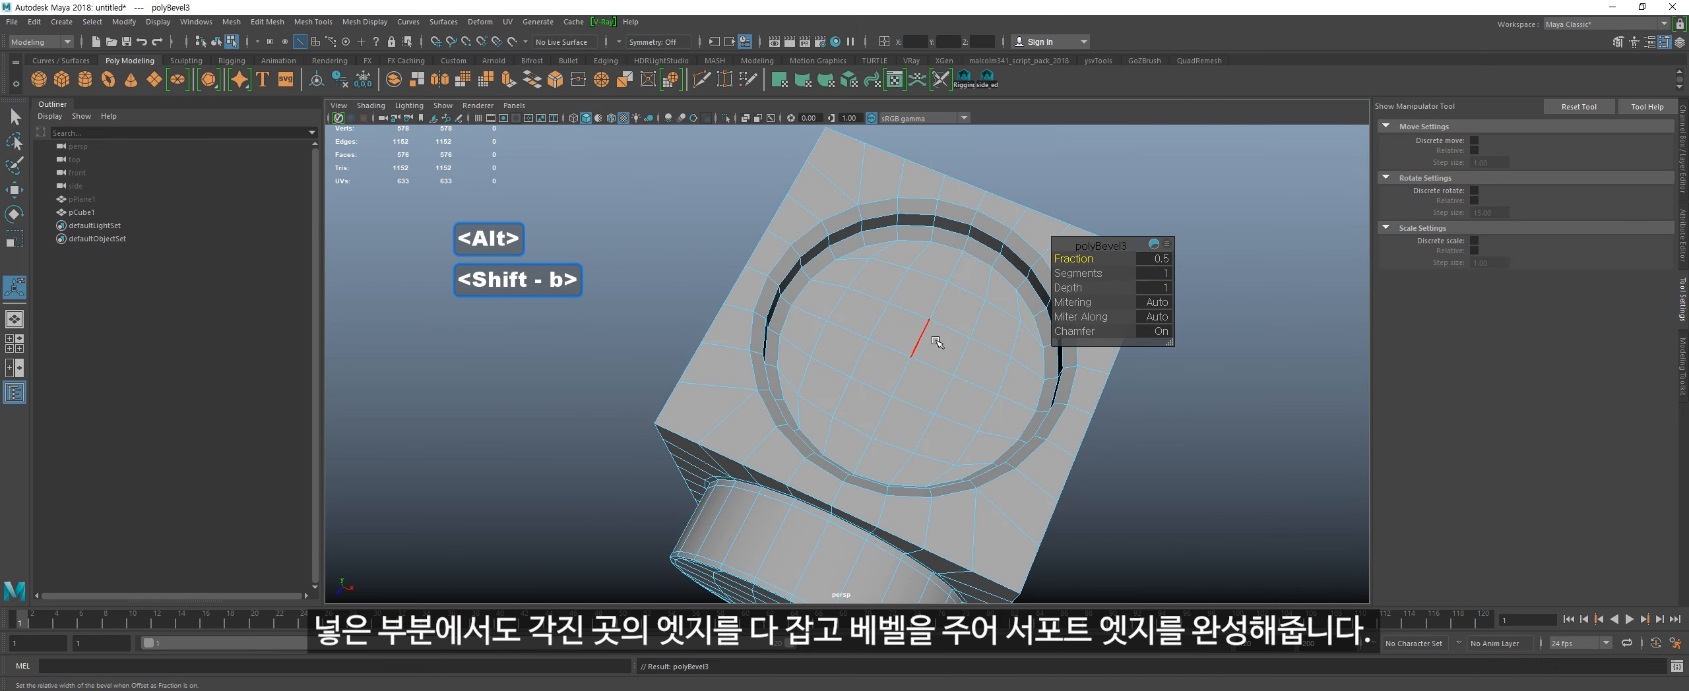
click(1162, 333)
click(1159, 259)
text(0.2)
key(Return)
key(alt+grave)
alt+drag(1056, 429, 999, 336)
alt+drag(940, 446, 961, 424)
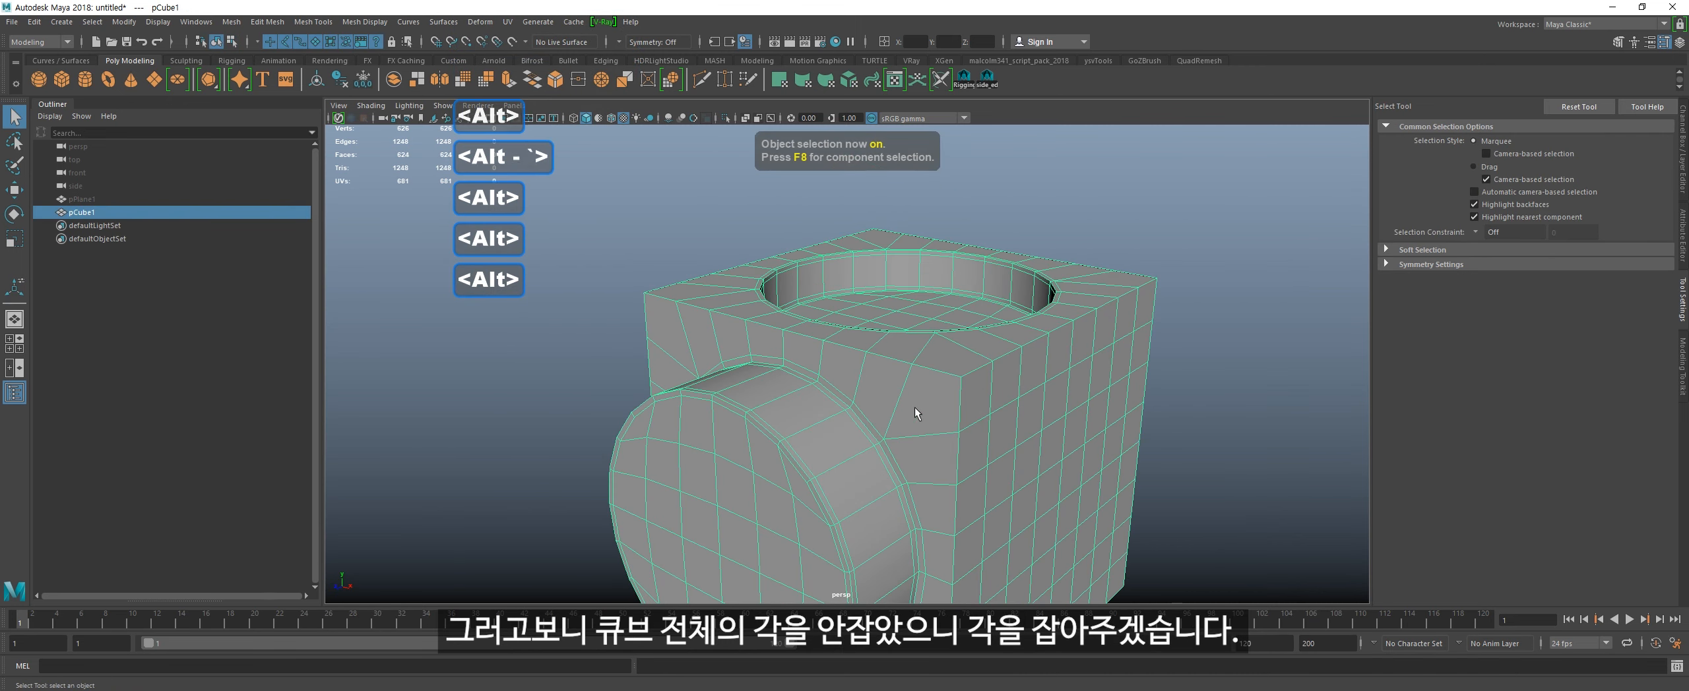
key(alt+2)
double_click(860, 350)
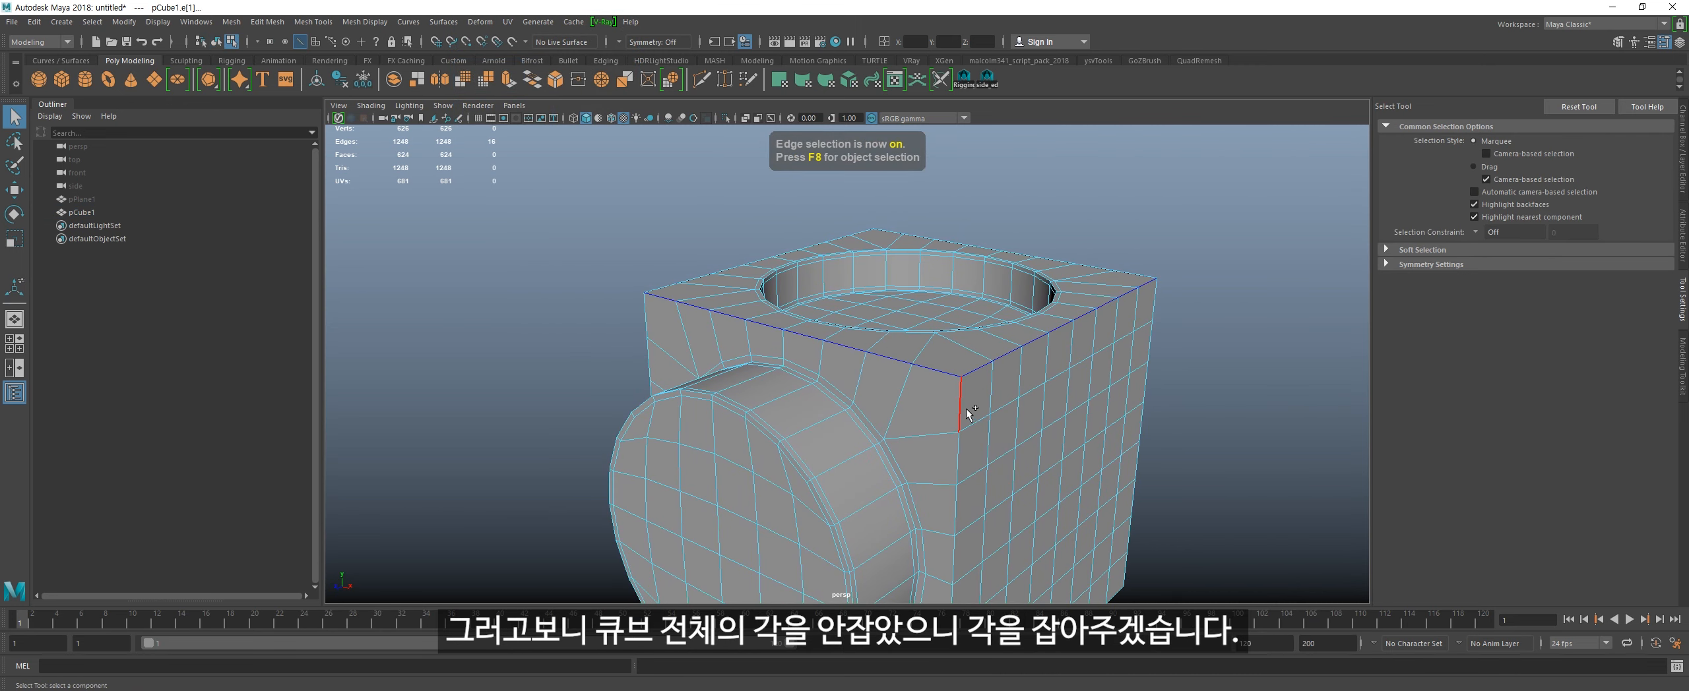
alt+drag(960, 410, 808, 397)
shift+click(884, 377)
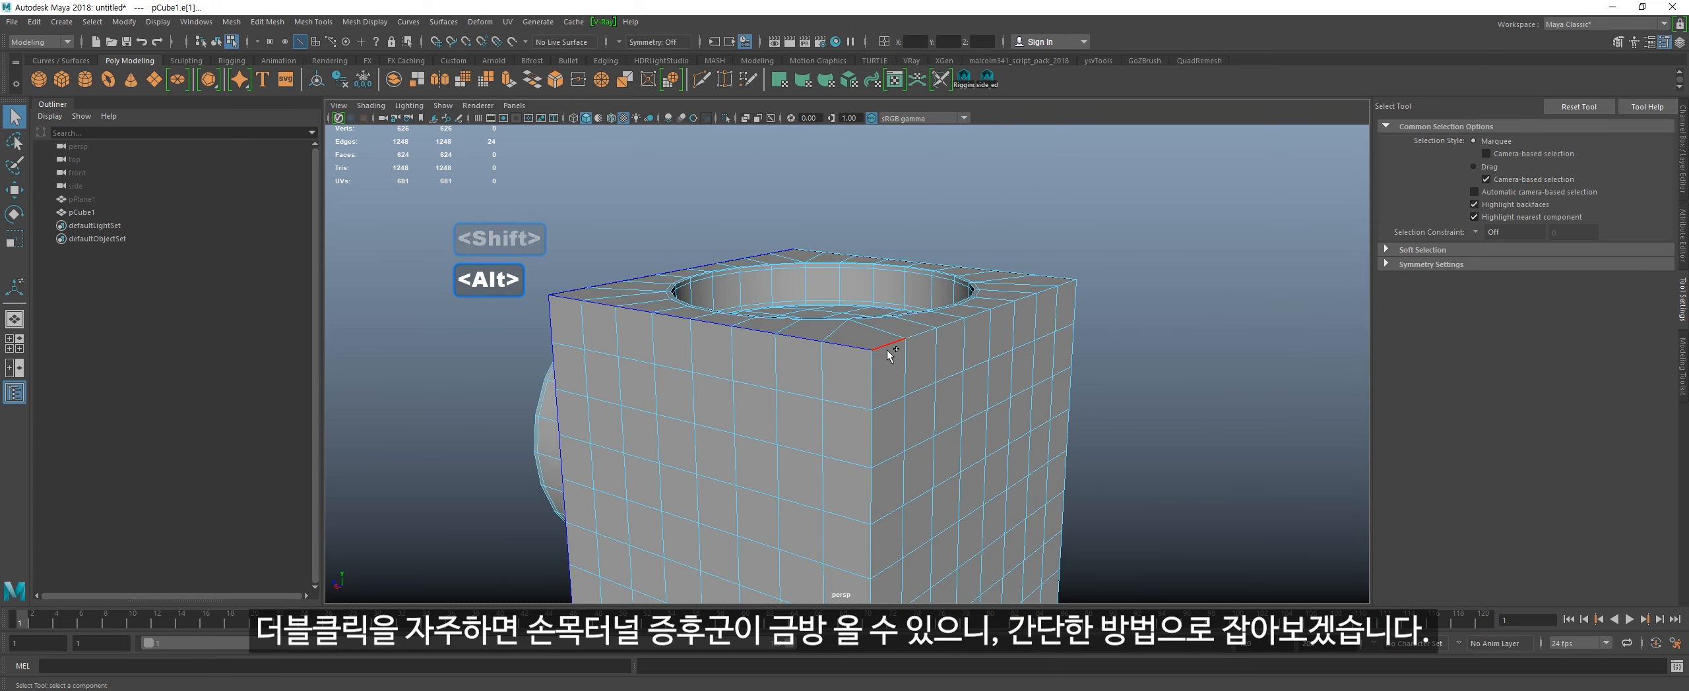
shift+click(887, 349)
click(1150, 441)
Step: Select one segment on each of the cube's 12 outer edges, extend them to contiguous edges, and bevel them as support edges
alt+drag(1151, 440, 1210, 492)
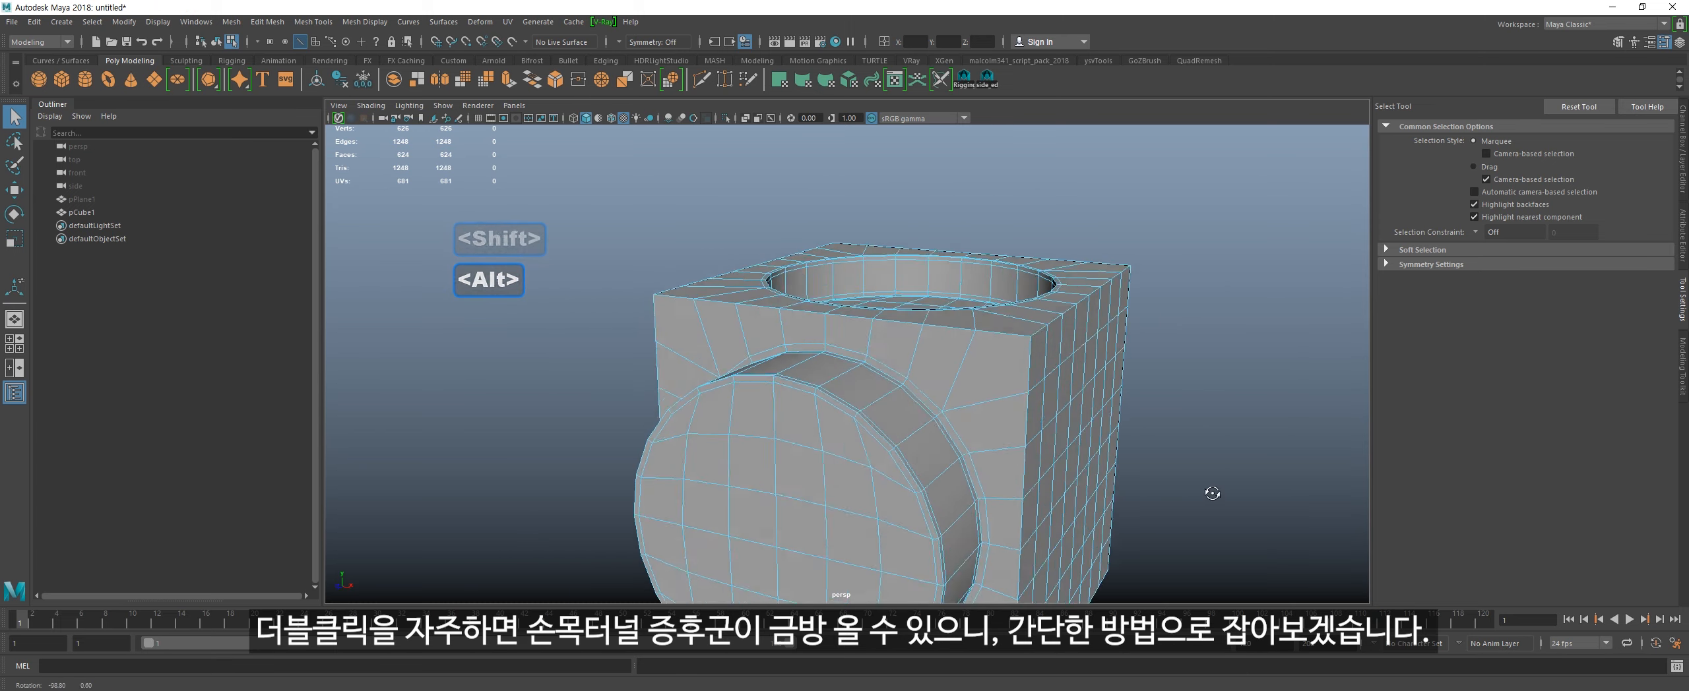
alt+right_drag(1210, 492, 1084, 478)
alt+drag(1084, 477, 1036, 472)
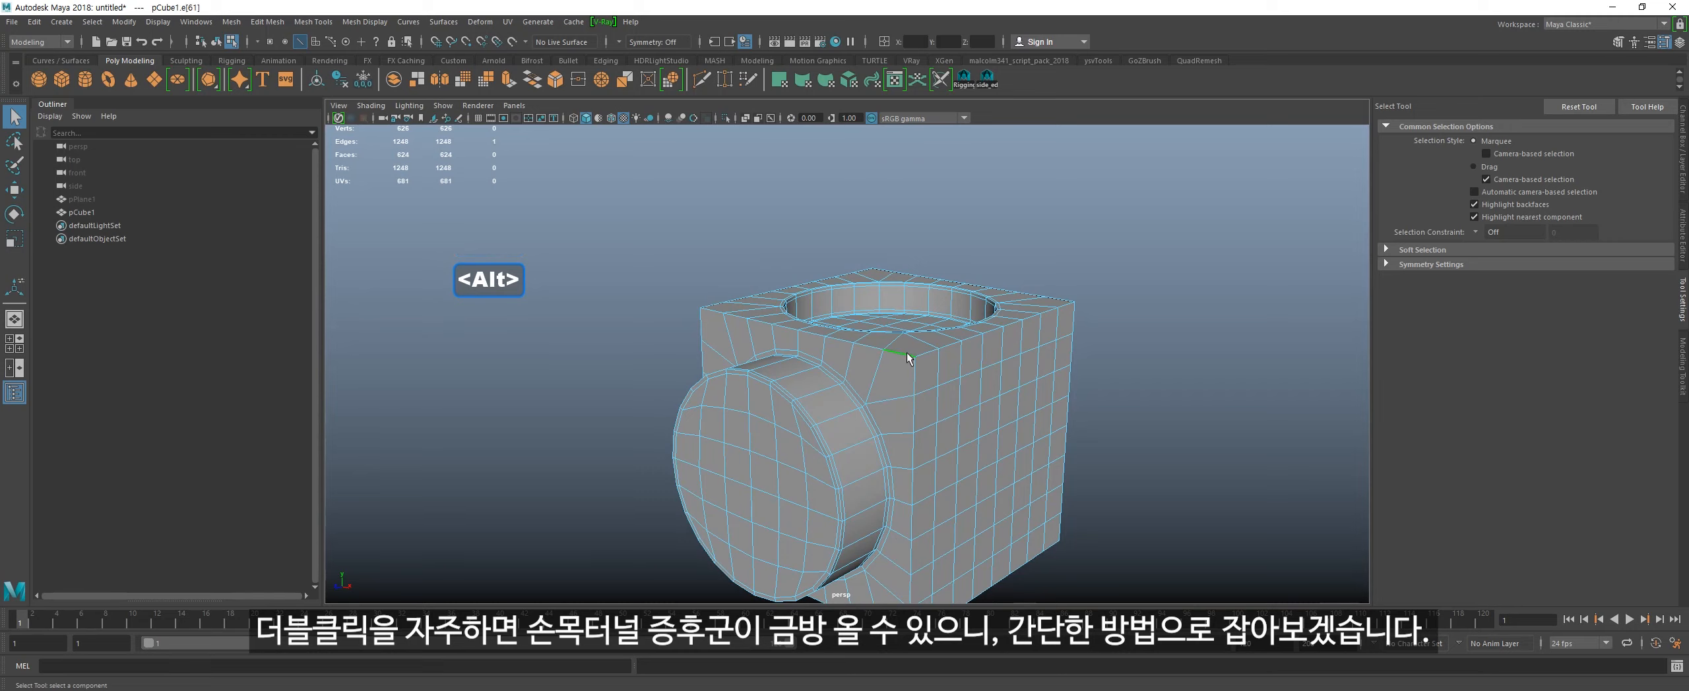
shift+click(922, 367)
alt+drag(758, 407, 996, 409)
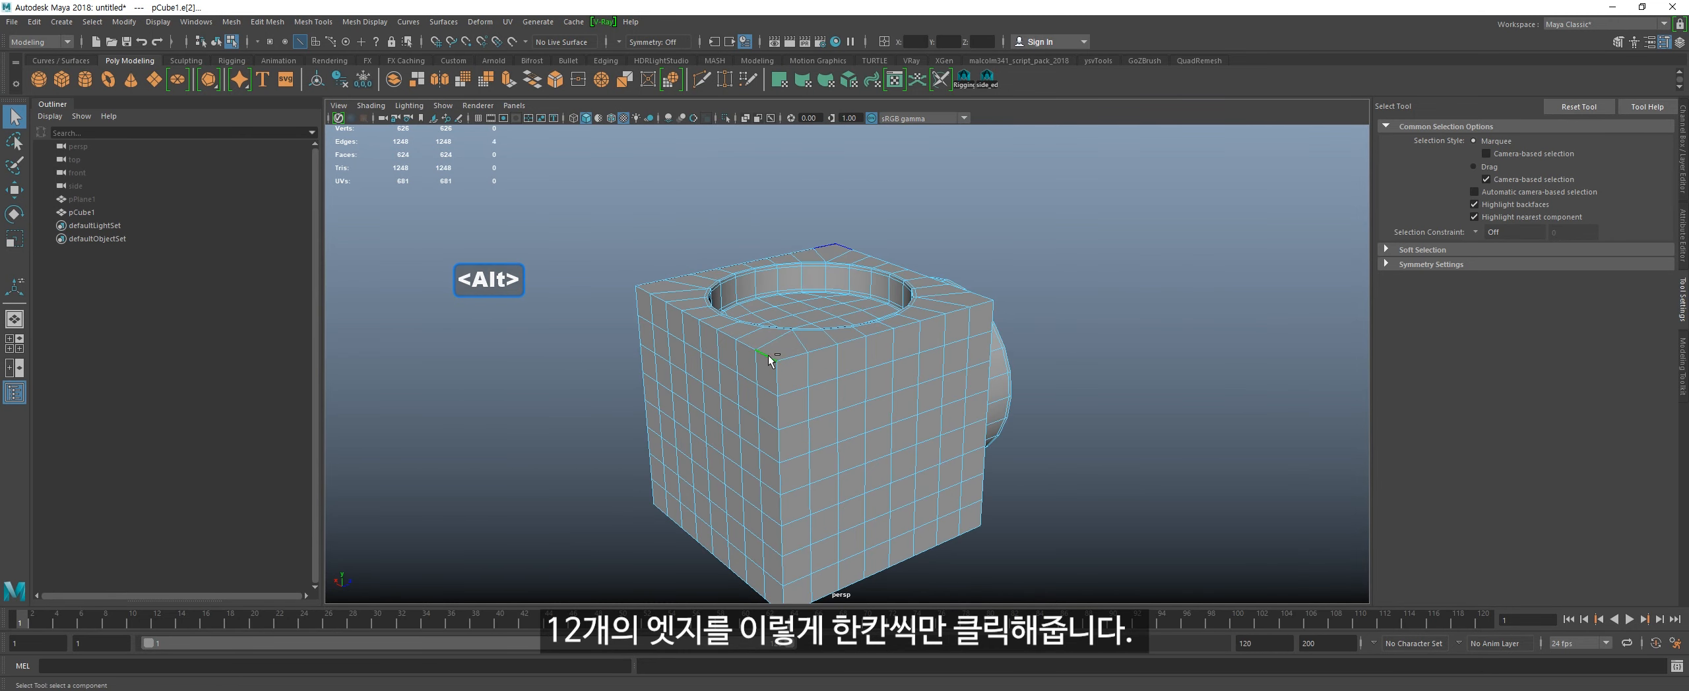
alt+drag(704, 404, 759, 475)
shift+click(801, 385)
key(alt+c)
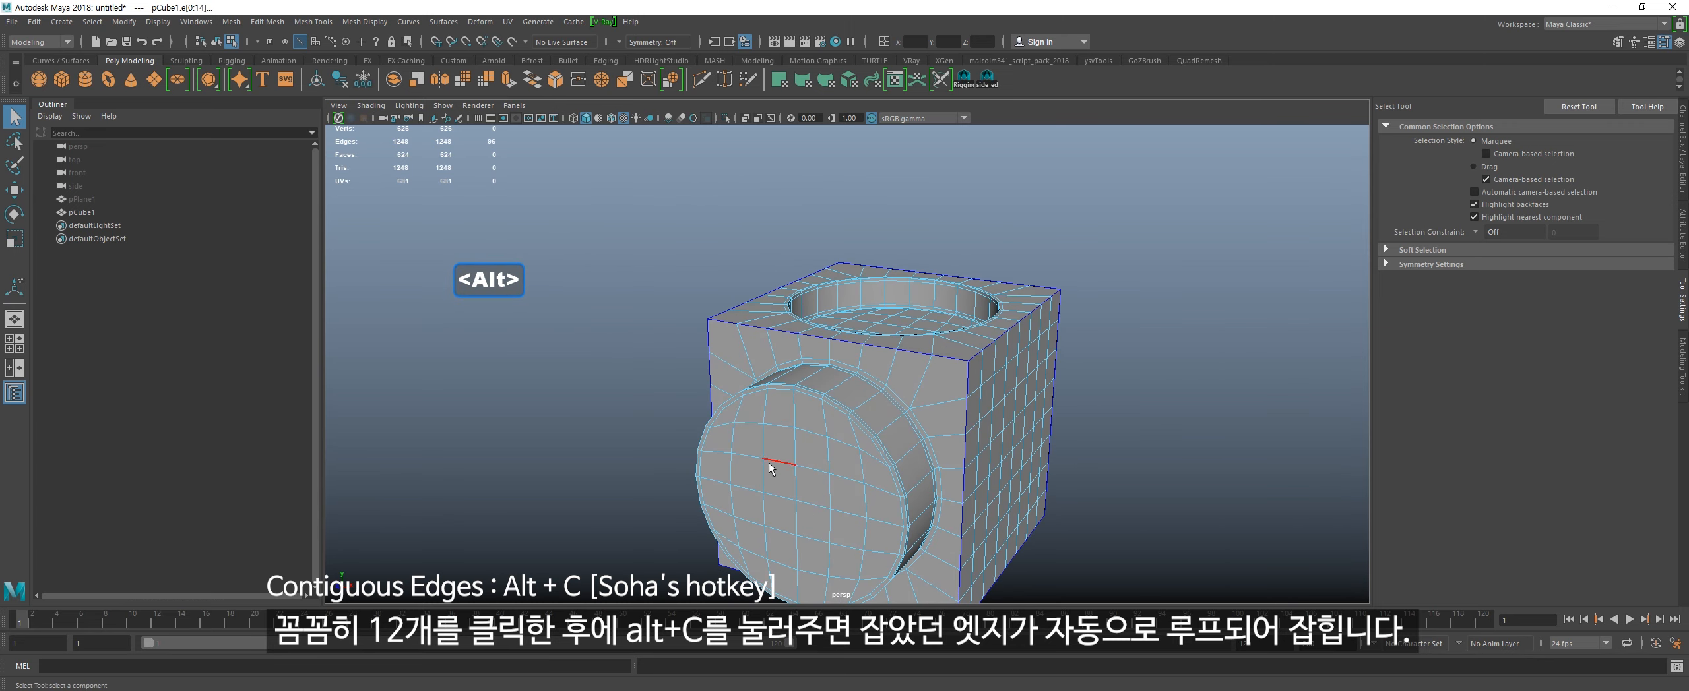
key(shift+b)
Step: Delete the one-face-wide ring around the four centre faces on the cube's plain side
key(alt+3)
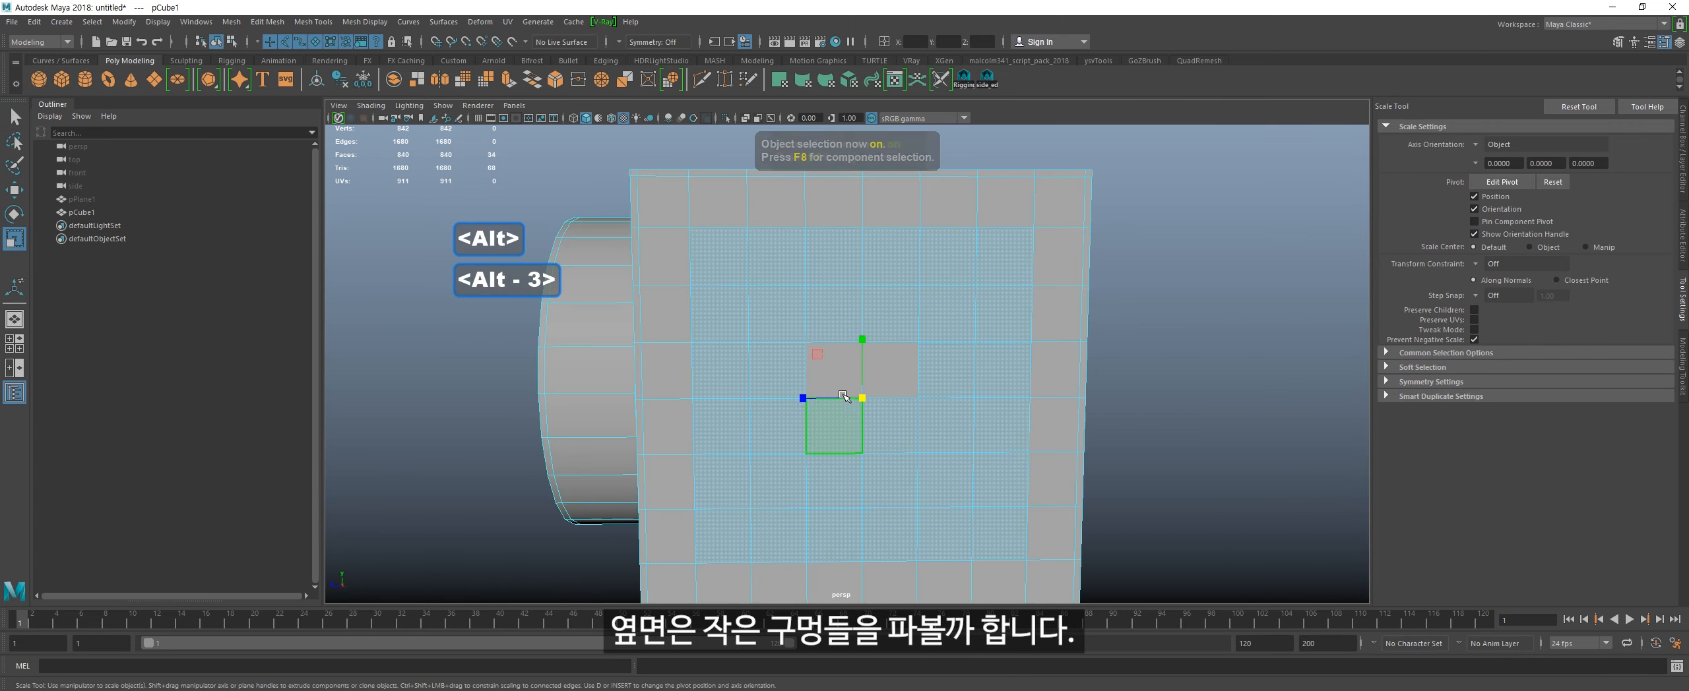
click(780, 312)
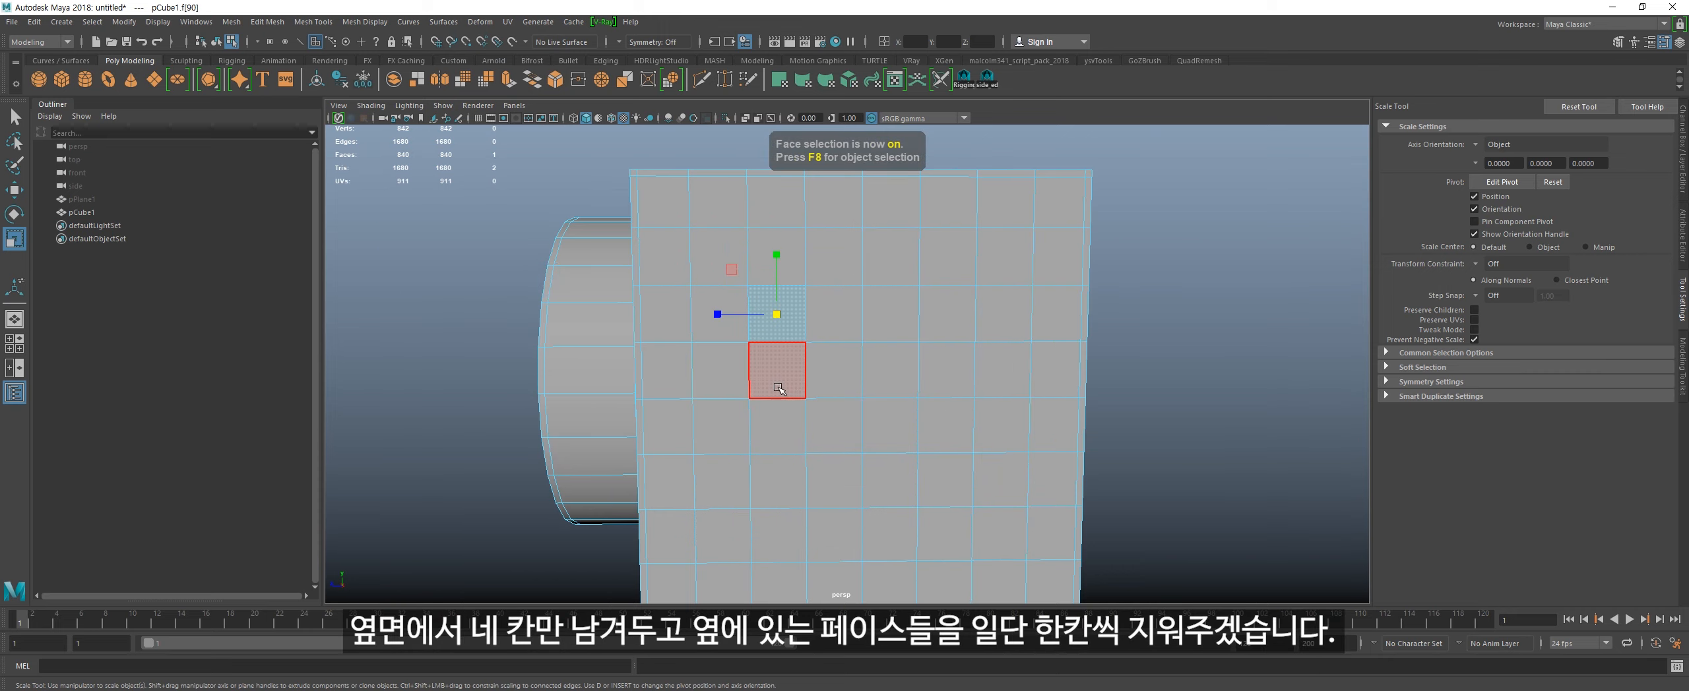
shift+double_click(764, 468)
shift+click(950, 472)
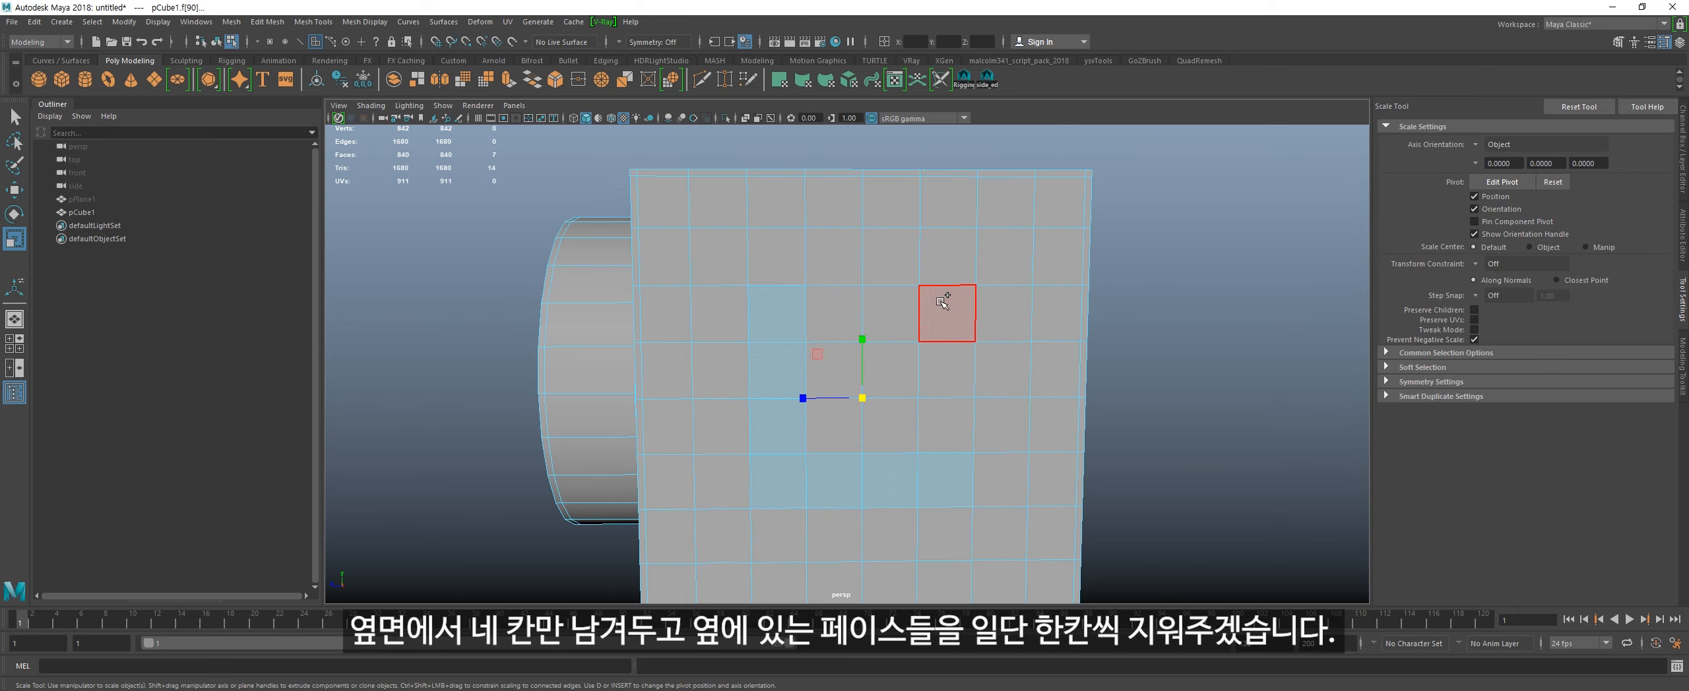
key(BackSpace)
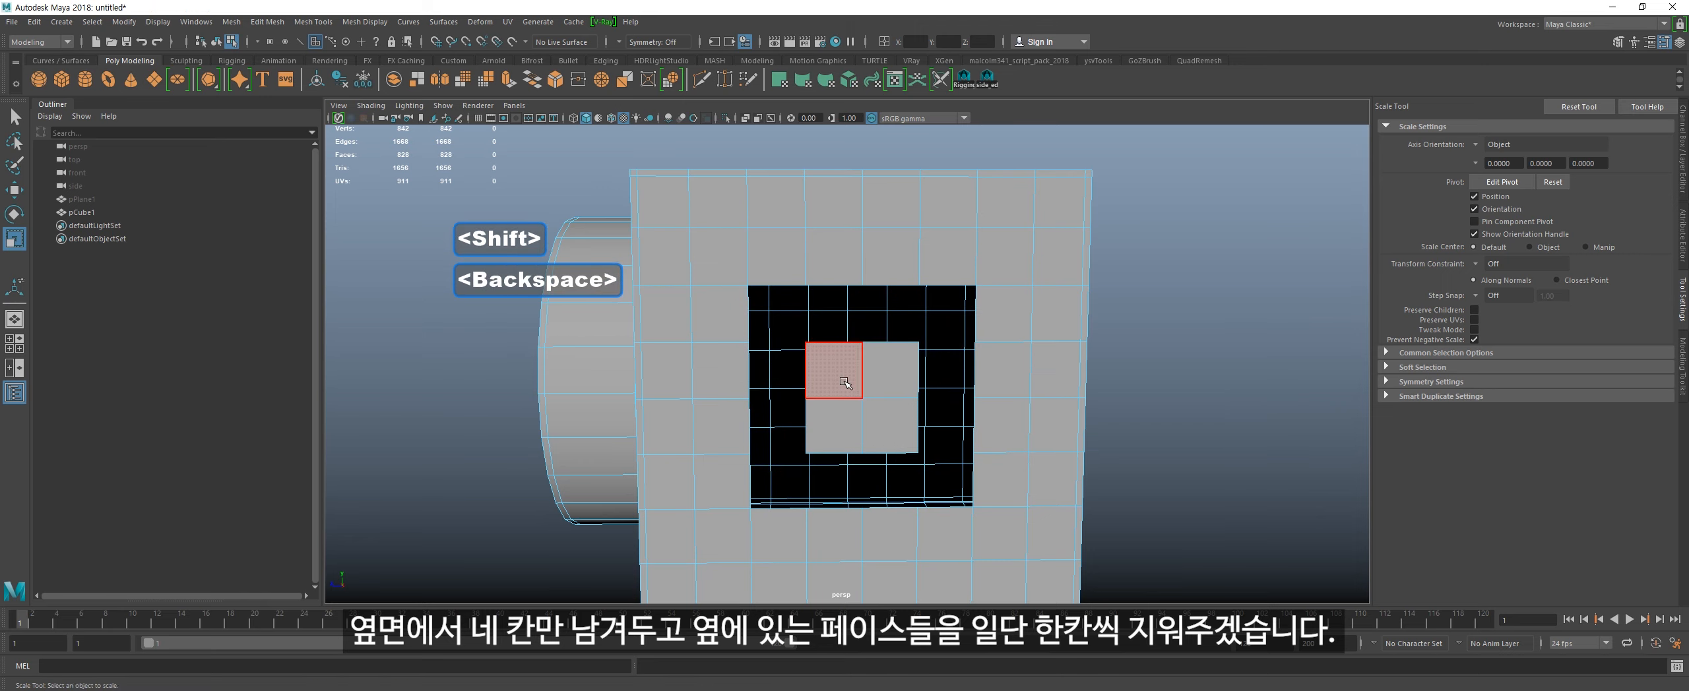
Step: Extrude the four remaining centre faces together and scale the extruded faces inward to form a smaller square
click(829, 383)
mouse_move(829, 383)
mouse_down()
mouse_move(877, 429)
mouse_move(848, 403)
mouse_up()
key(alt+w)
key(r)
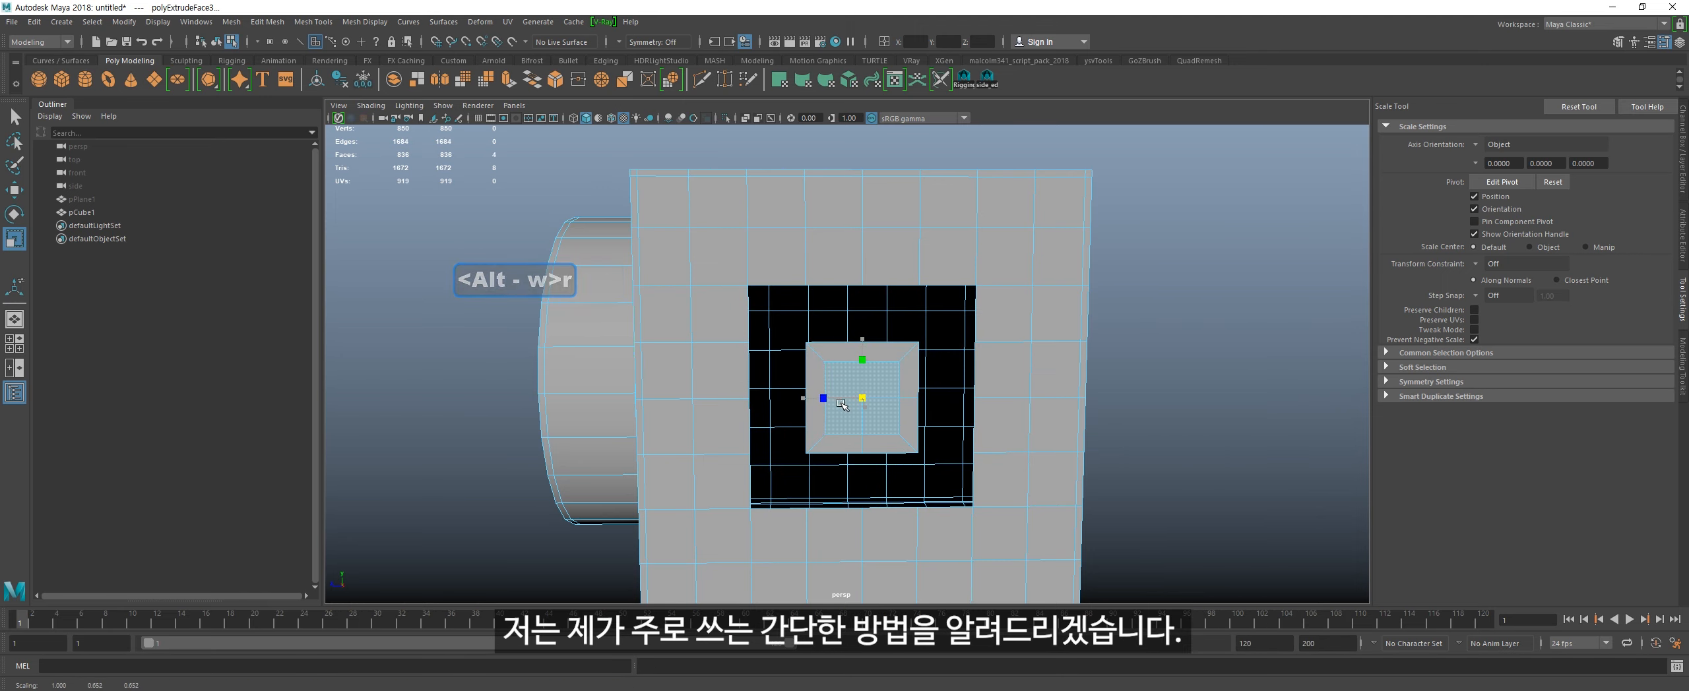
scroll(843, 404, up, 4)
alt+middle_drag(851, 428, 818, 427)
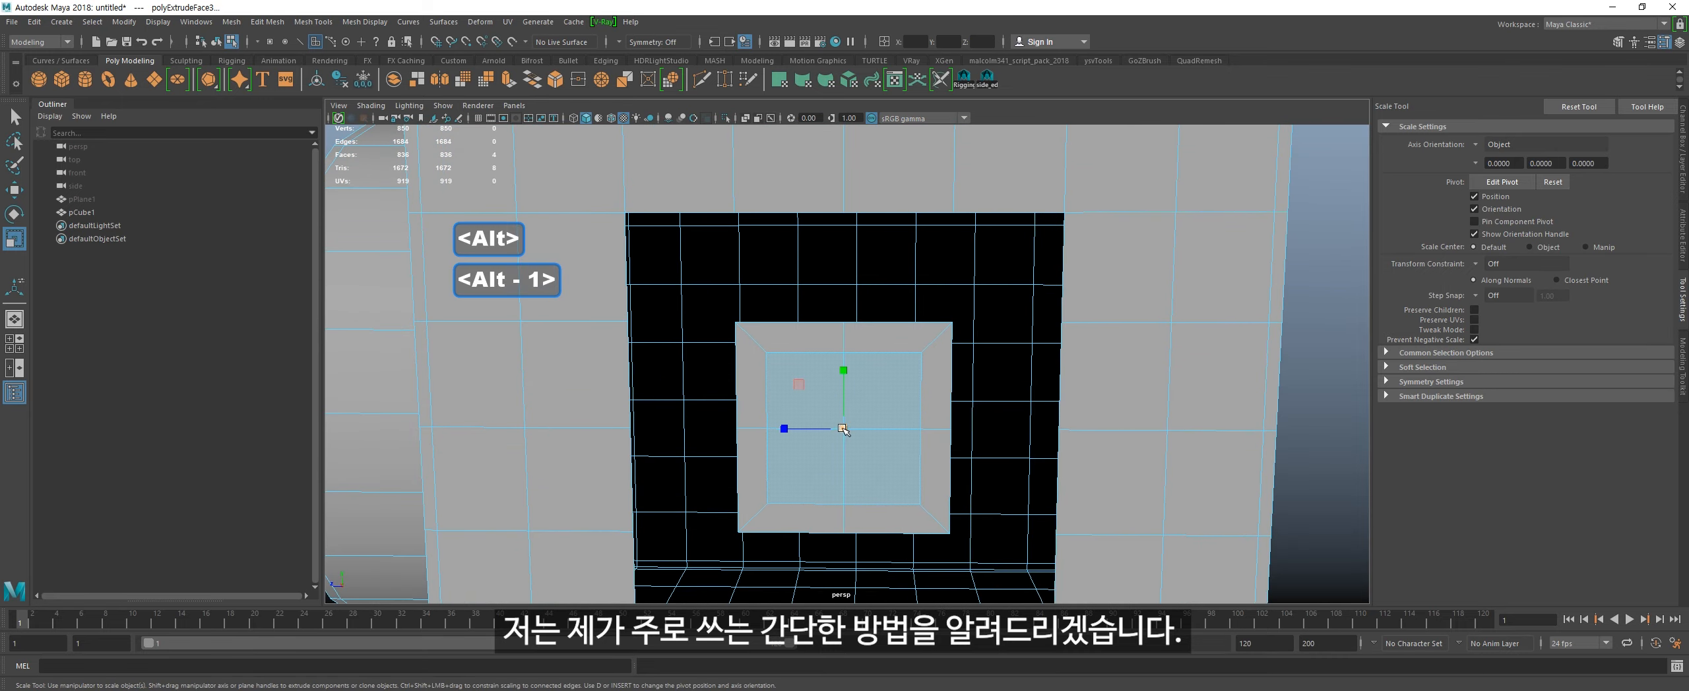
shift+click(876, 428)
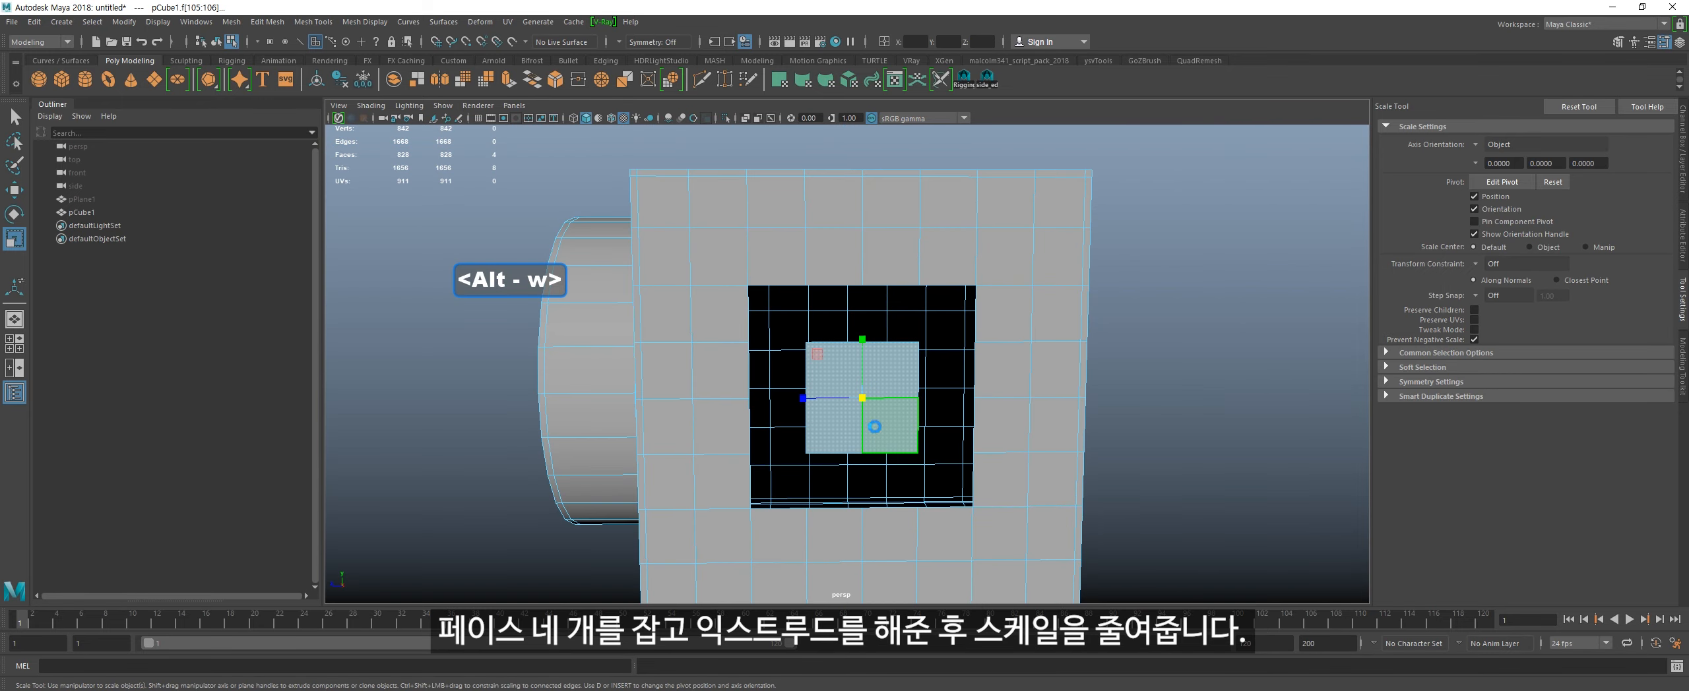
key(r)
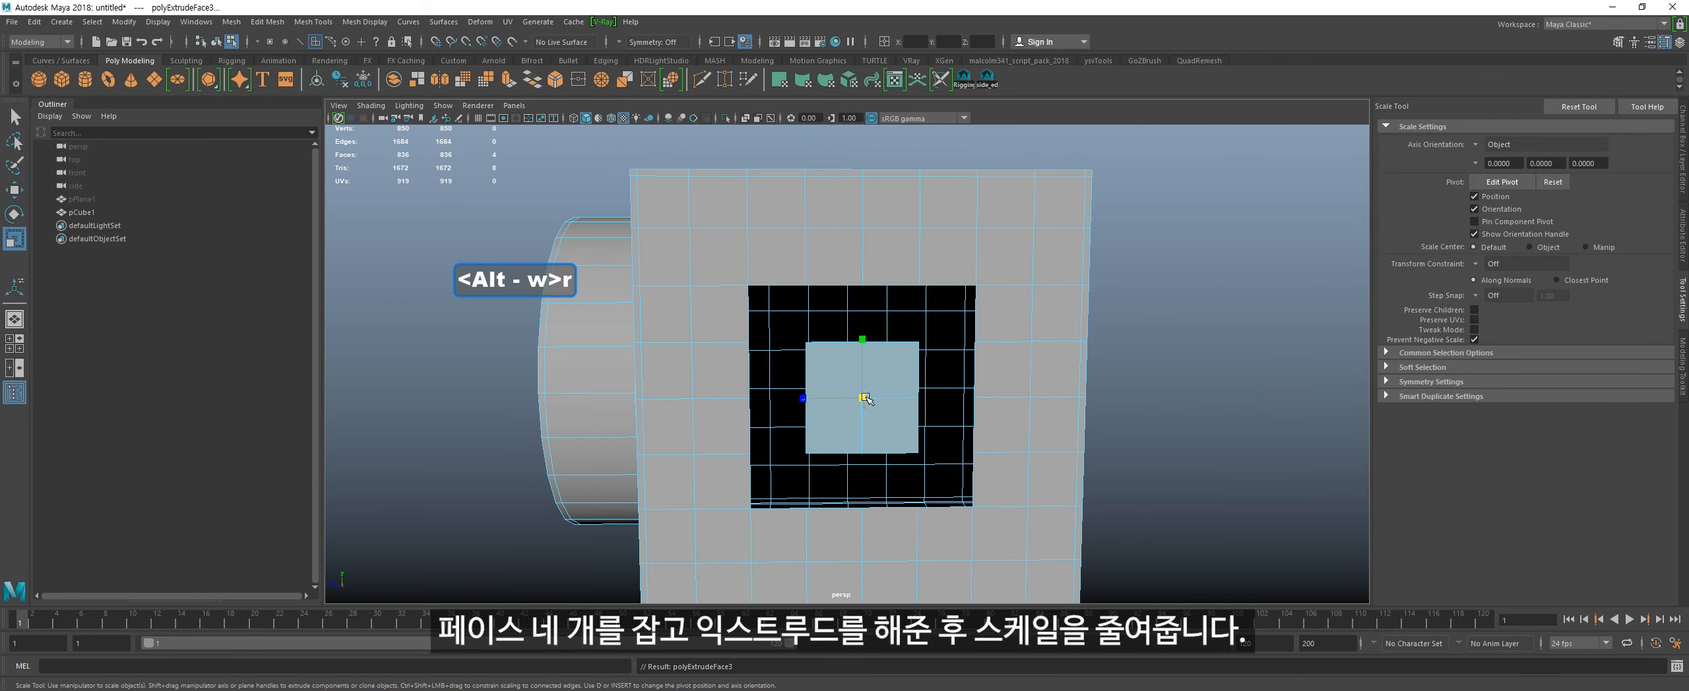
Step: Scale the inner square's four corner vertices inward to round it into a circle
key(alt+1)
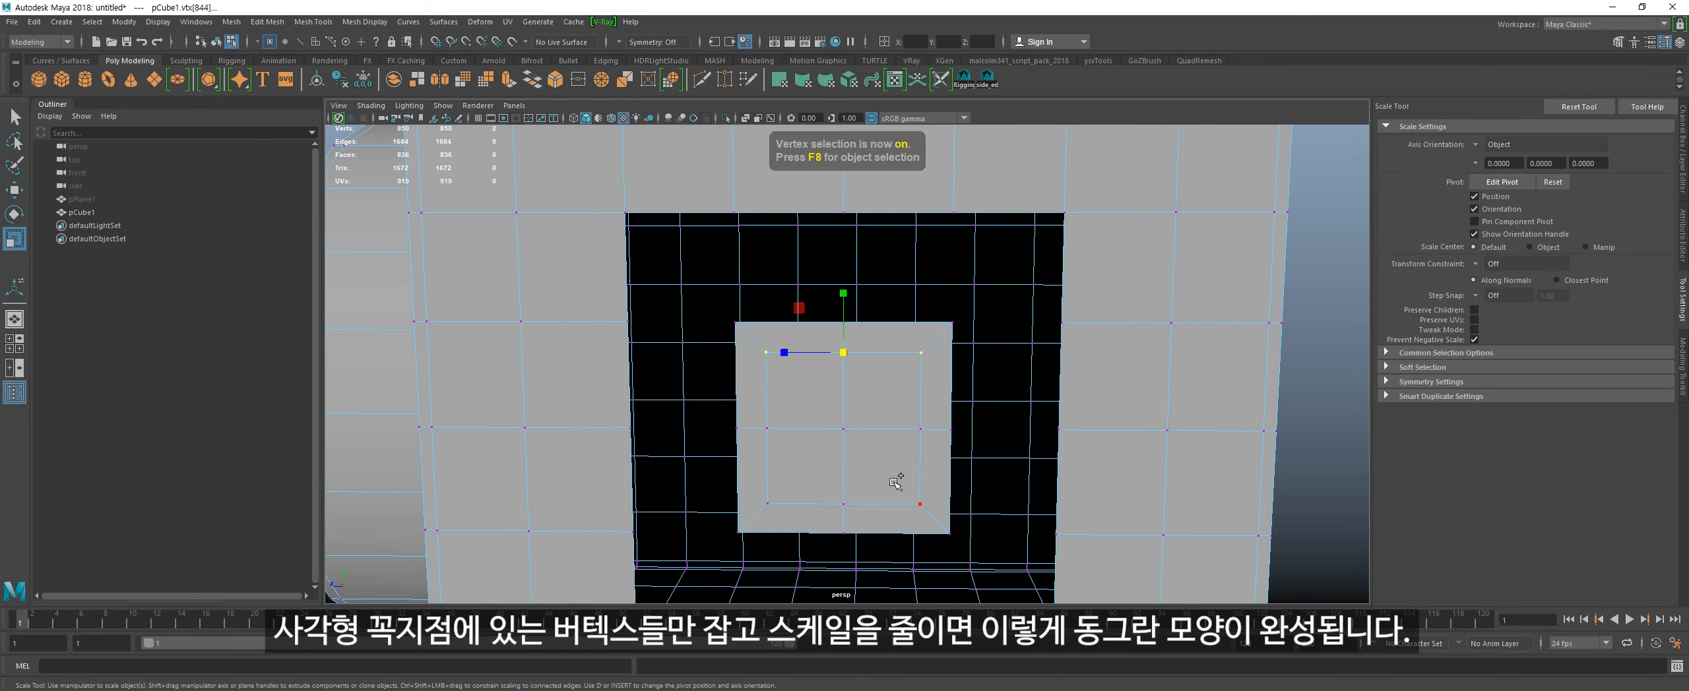
shift+click(771, 498)
key(r)
drag(843, 430, 839, 432)
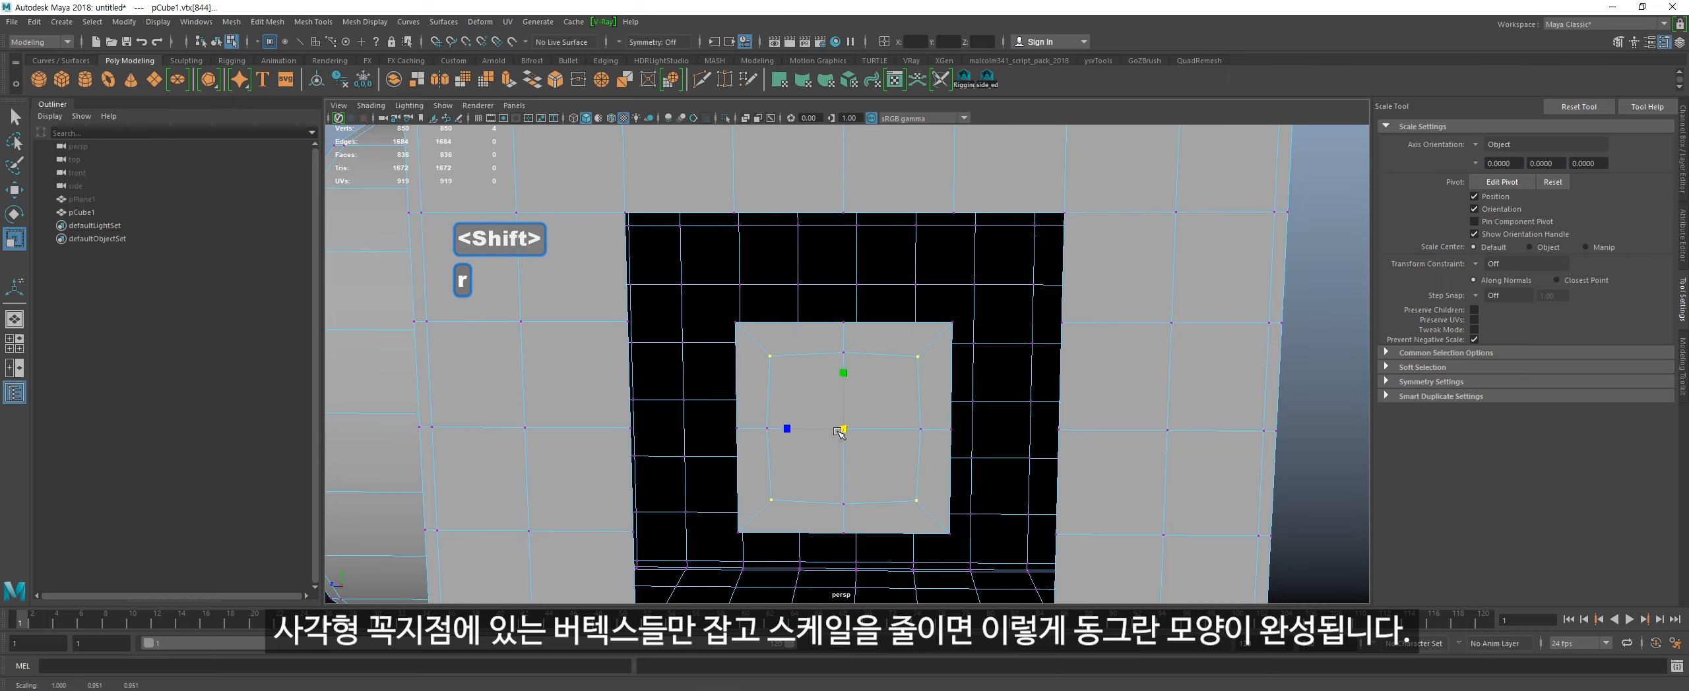
Step: Delete the next ring of faces around the opening to widen the gap around the centre patch
key(alt+3)
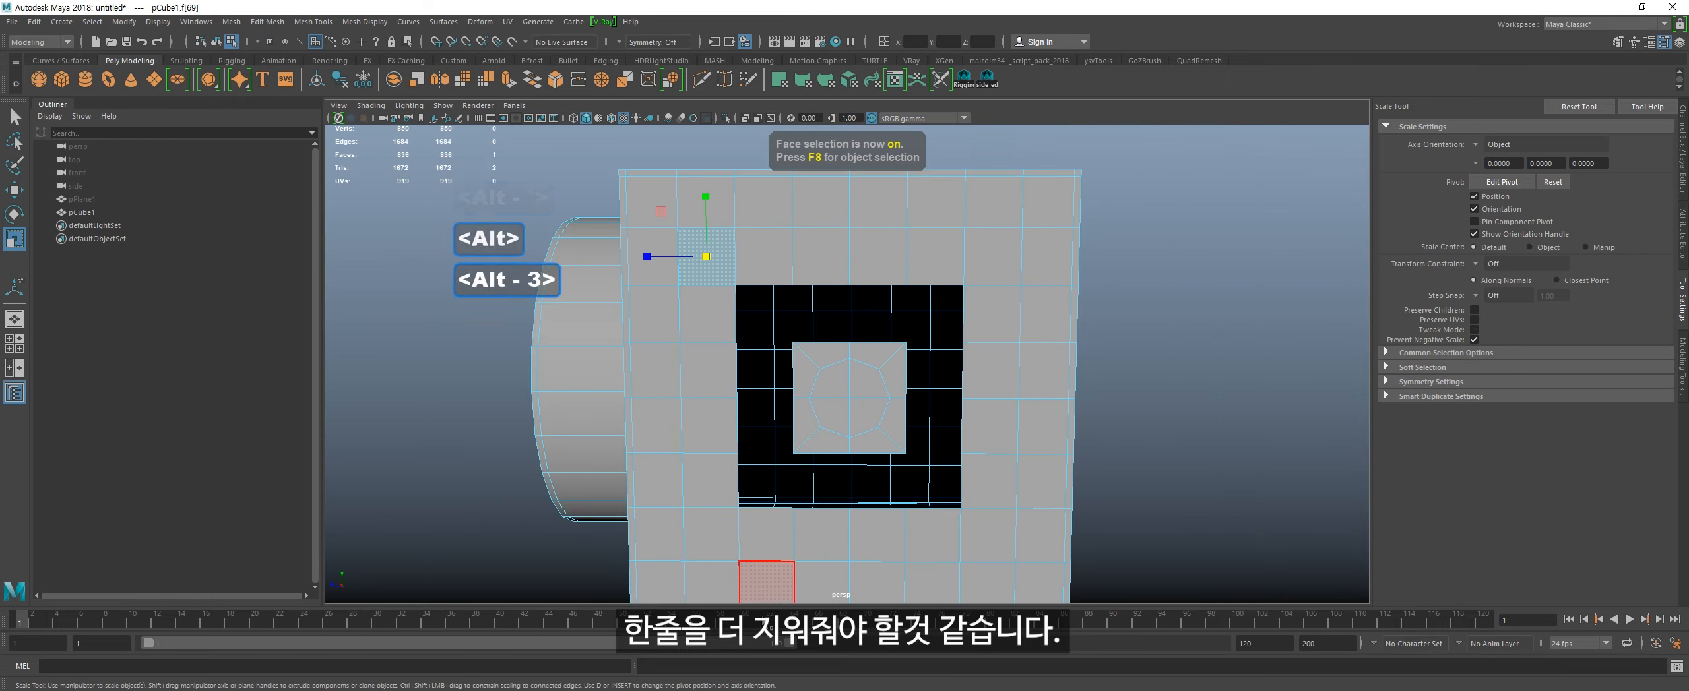
drag(667, 565, 800, 272)
shift+click(926, 265)
shift+click(879, 265)
key(BackSpace)
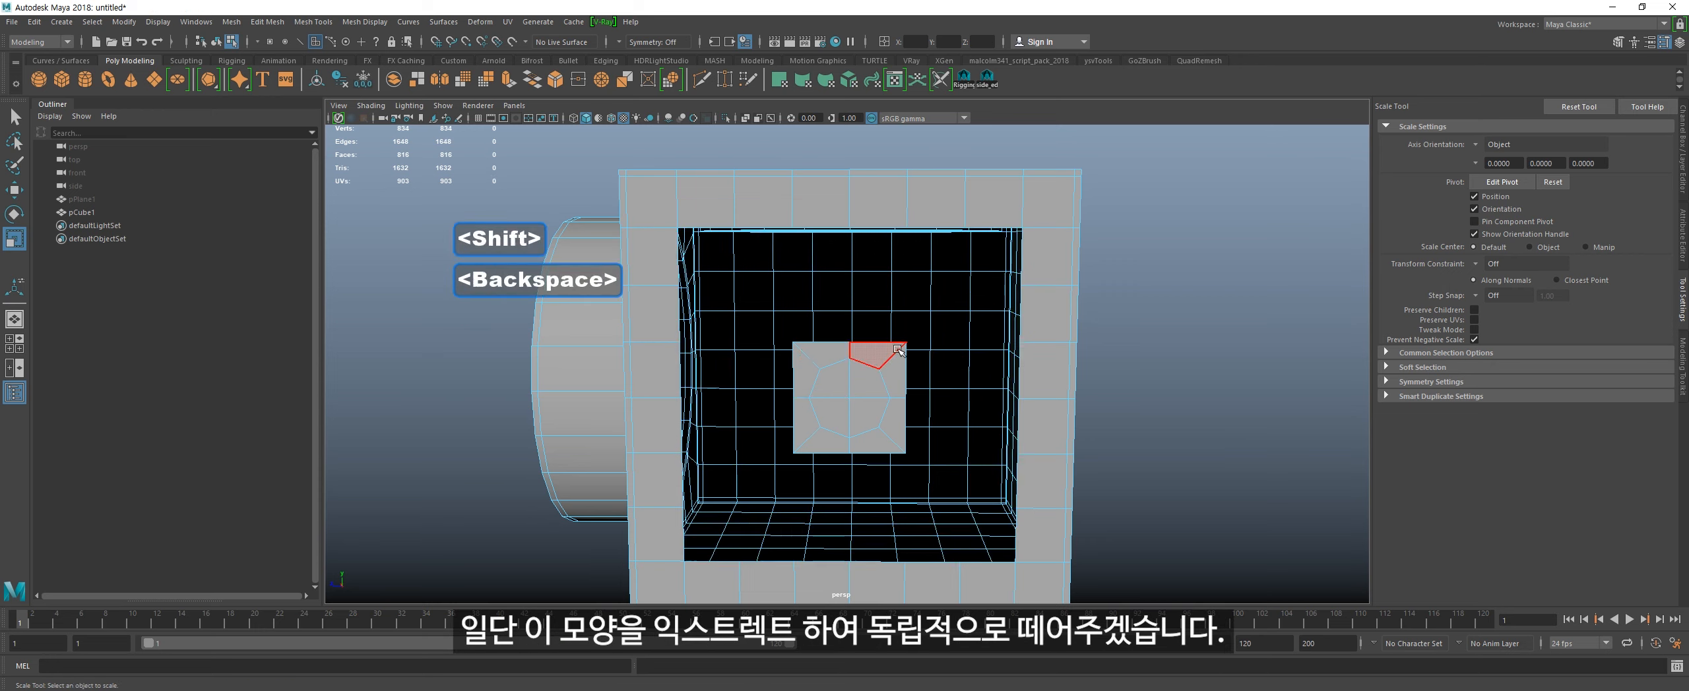
Step: Extract the circular centre patch as a separate object and snap its pivot to the side edge facing the large cylinder
key(alt+3)
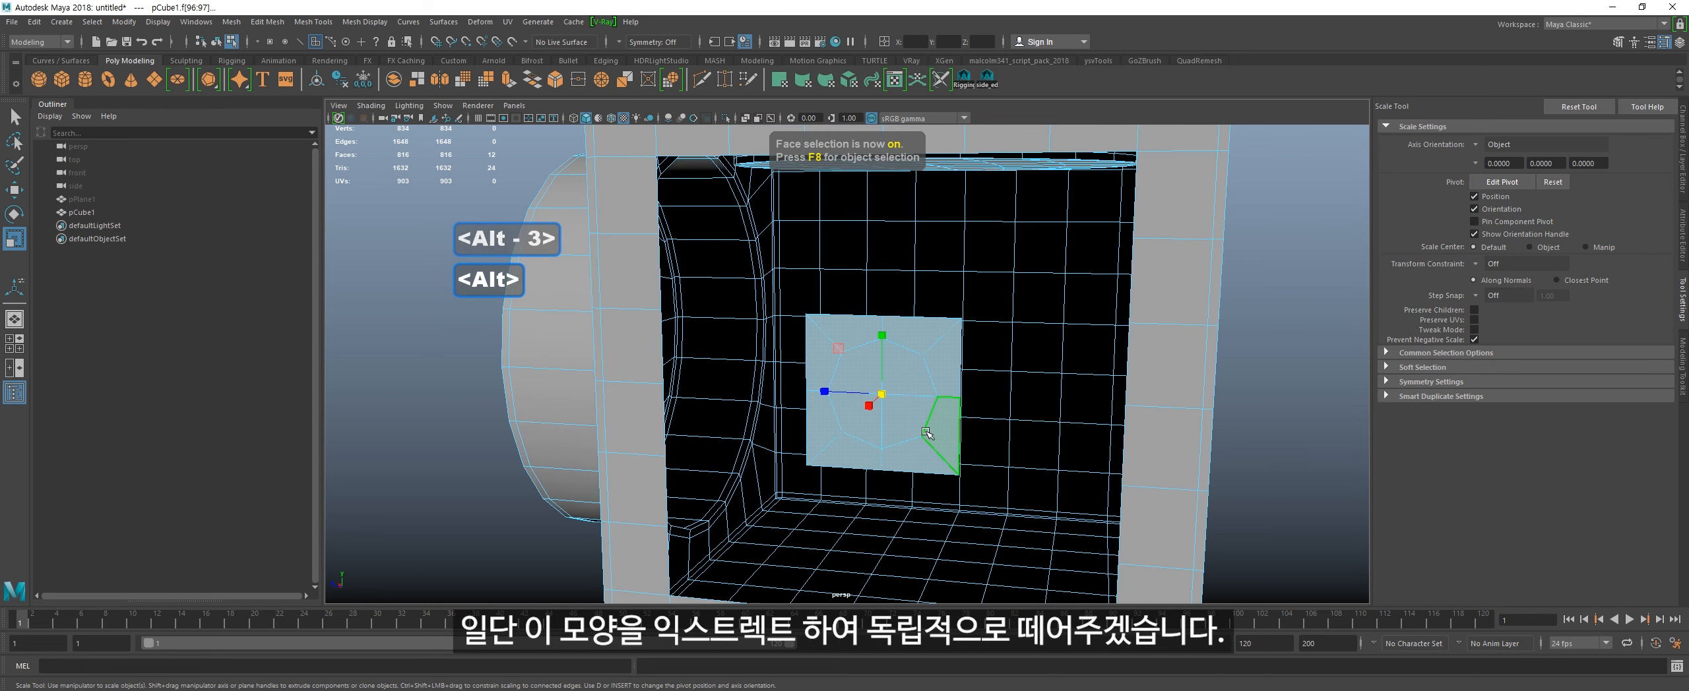
shift+right_drag(925, 401, 941, 618)
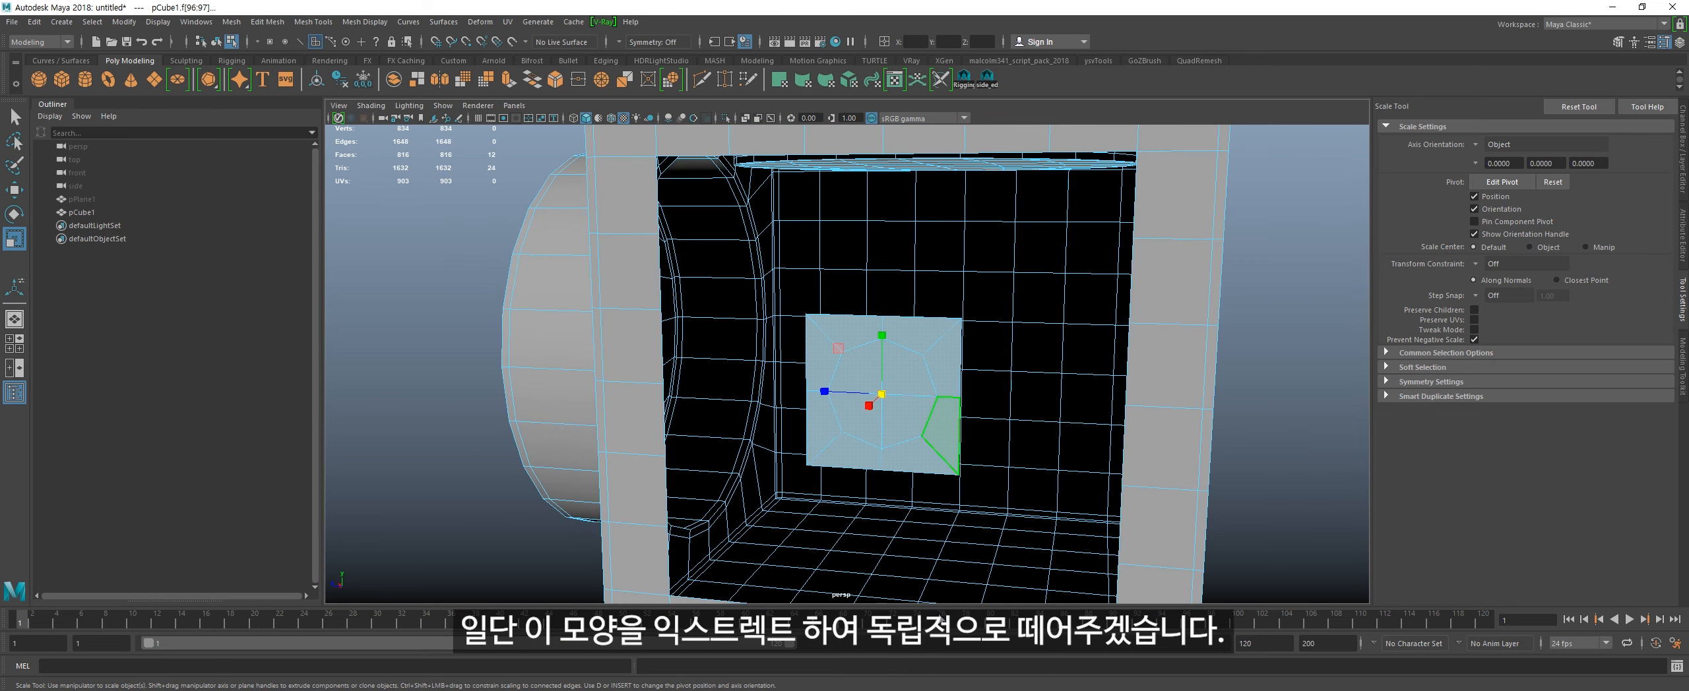
key(d)
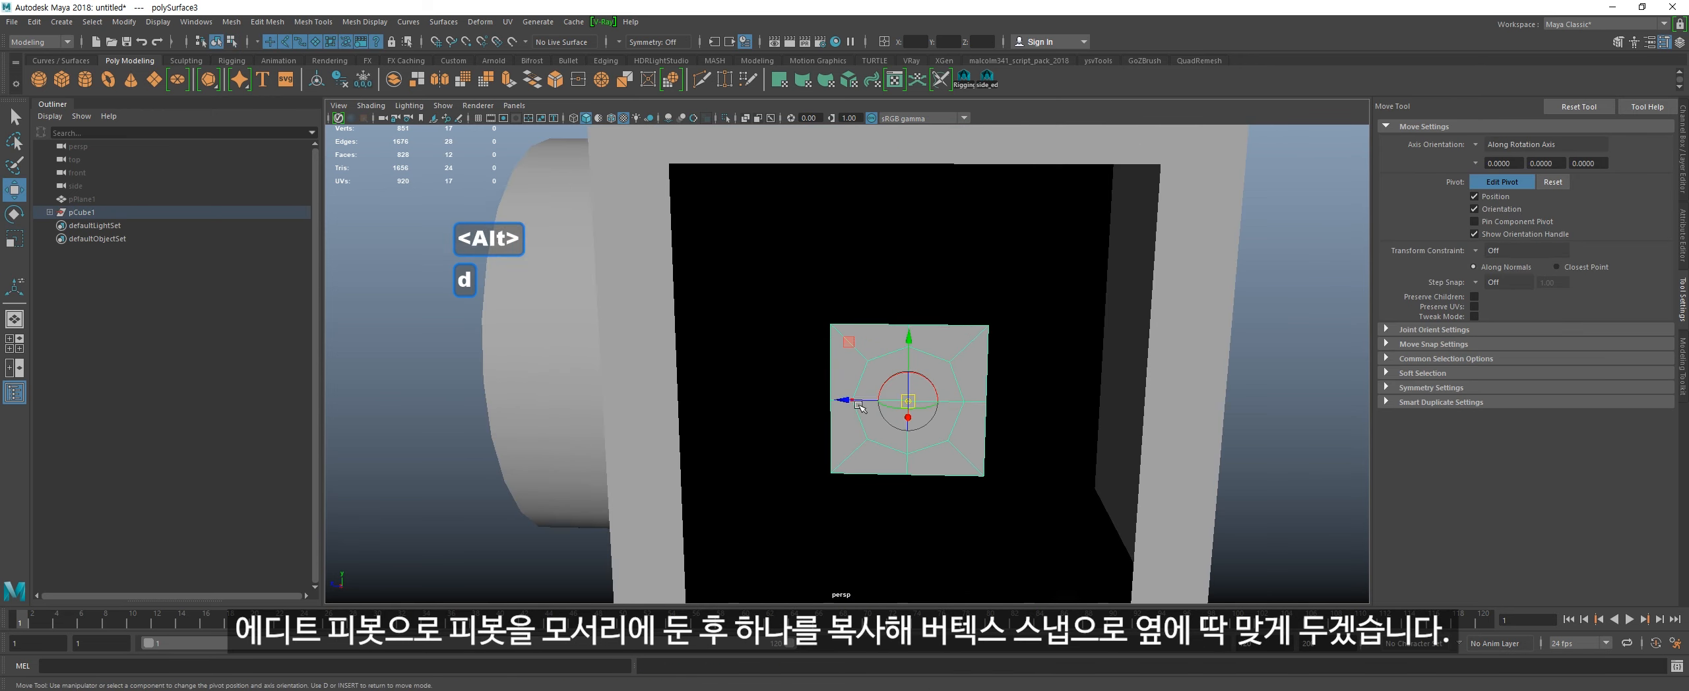
key(v)
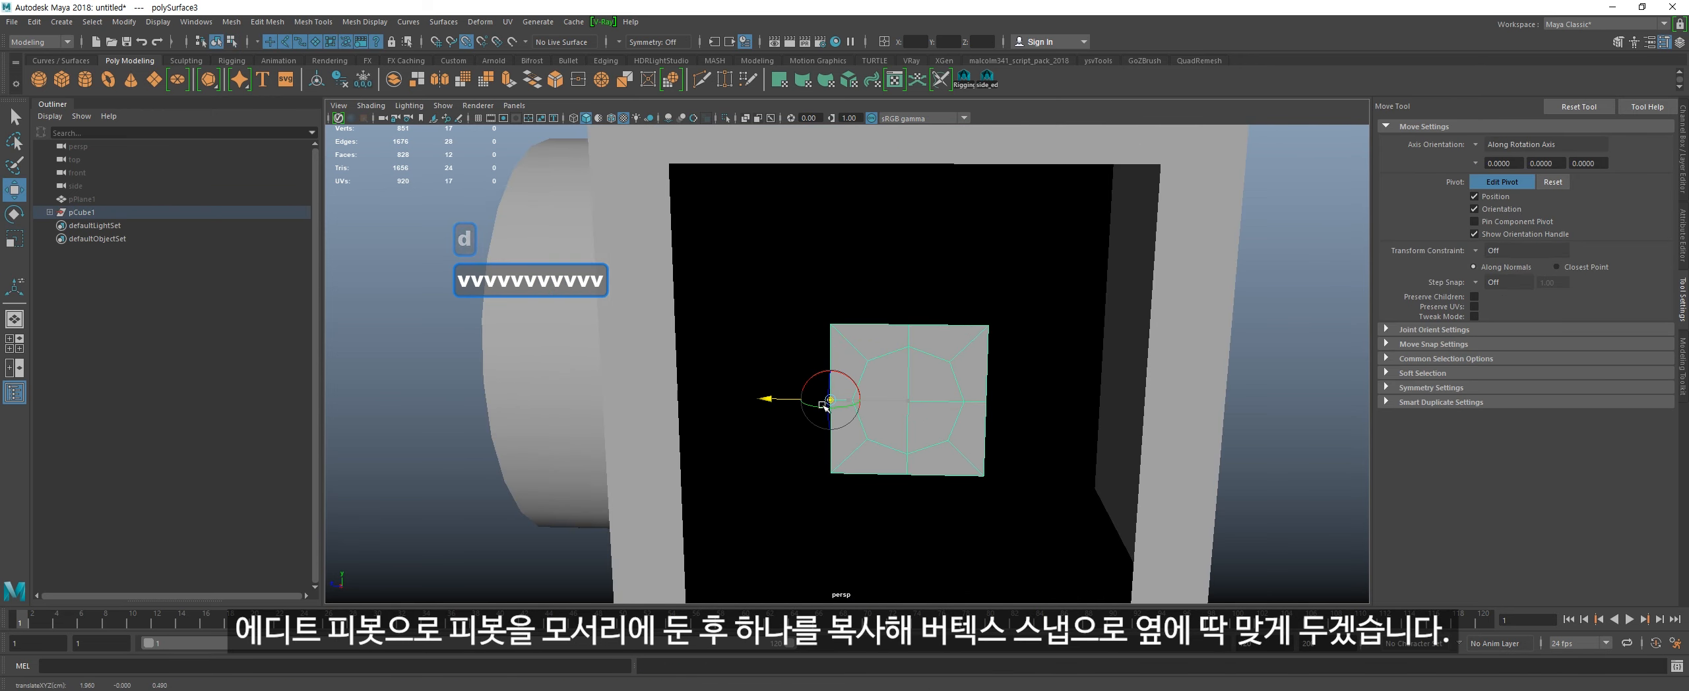
Step: Duplicate the patch and vertex-snap the copy flush beside the original, toward the large cylinder
alt+drag(820, 488, 819, 495)
key(w)
key(v)
shift+drag(769, 415, 811, 422)
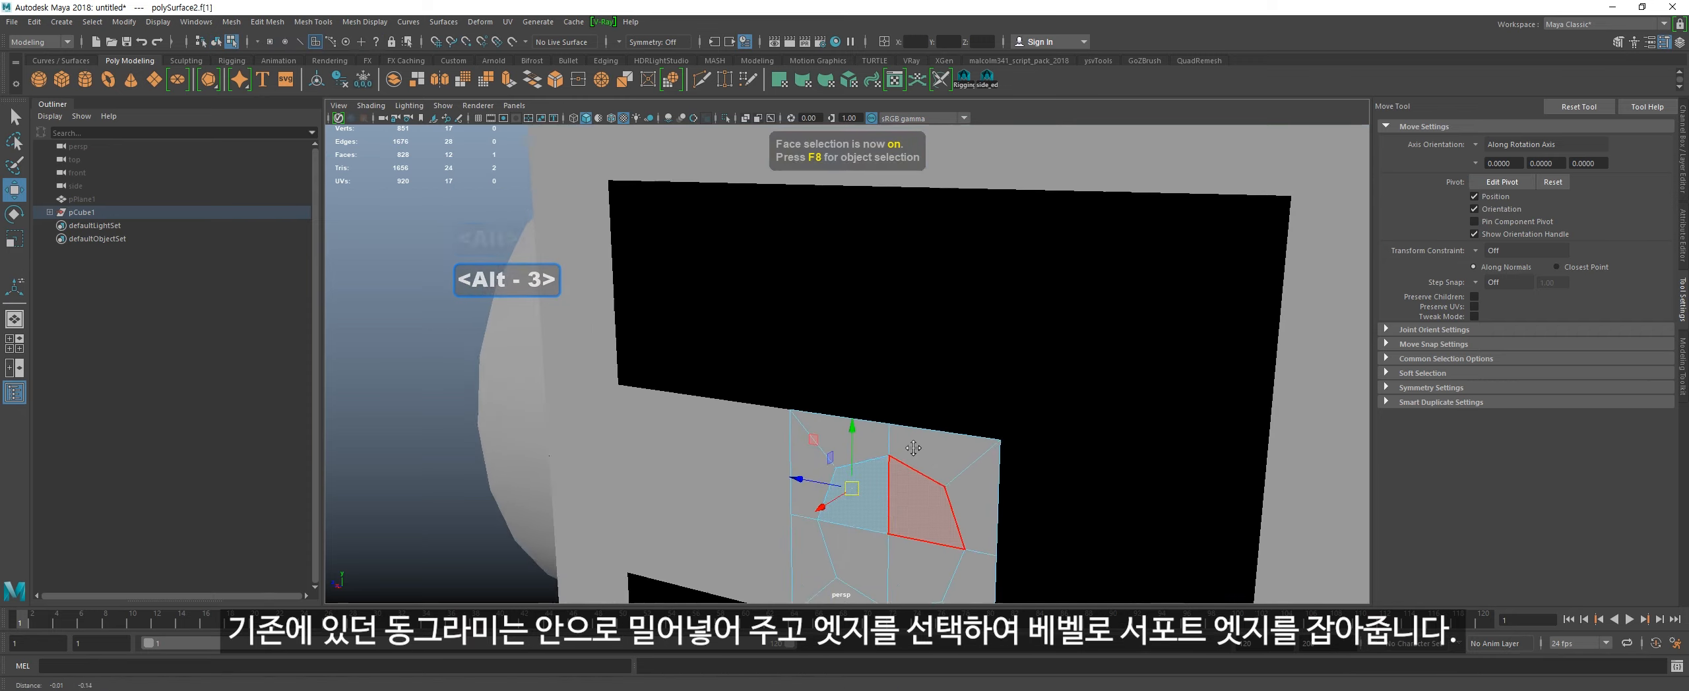
Step: Extrude the original patch's circular faces inward to form a small round recess
mouse_move(858, 396)
alt+mouse_down()
mouse_move(872, 392)
mouse_move(841, 389)
alt+mouse_up()
shift+click(872, 391)
key(alt+w)
drag(860, 299, 896, 297)
Step: Bevel the edge loops around the small recess's rim and floor as support edges
alt+drag(817, 330, 851, 349)
key(alt+2)
double_click(847, 351)
alt+drag(828, 409, 833, 415)
key(shift+b)
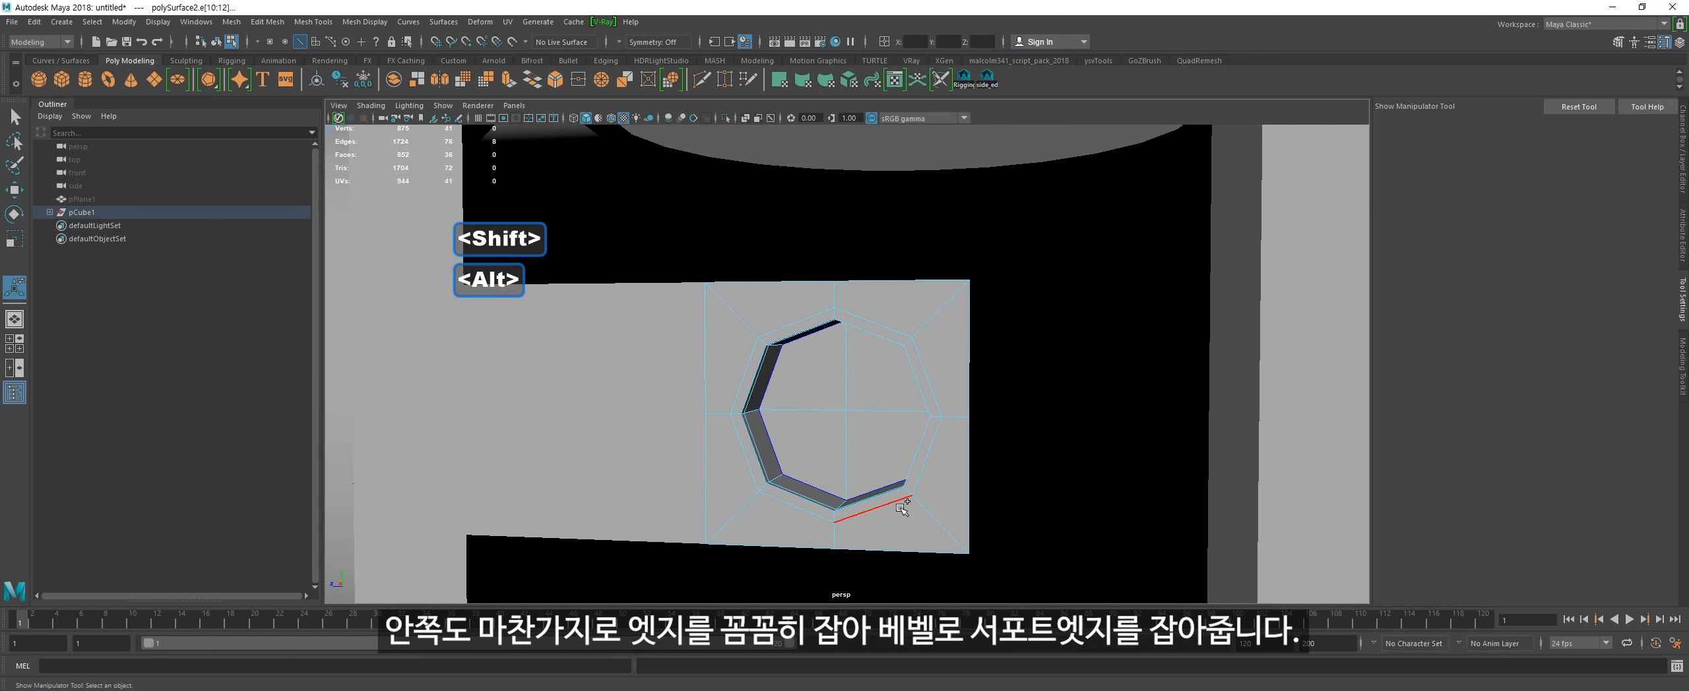
key(shift+b)
click(1161, 332)
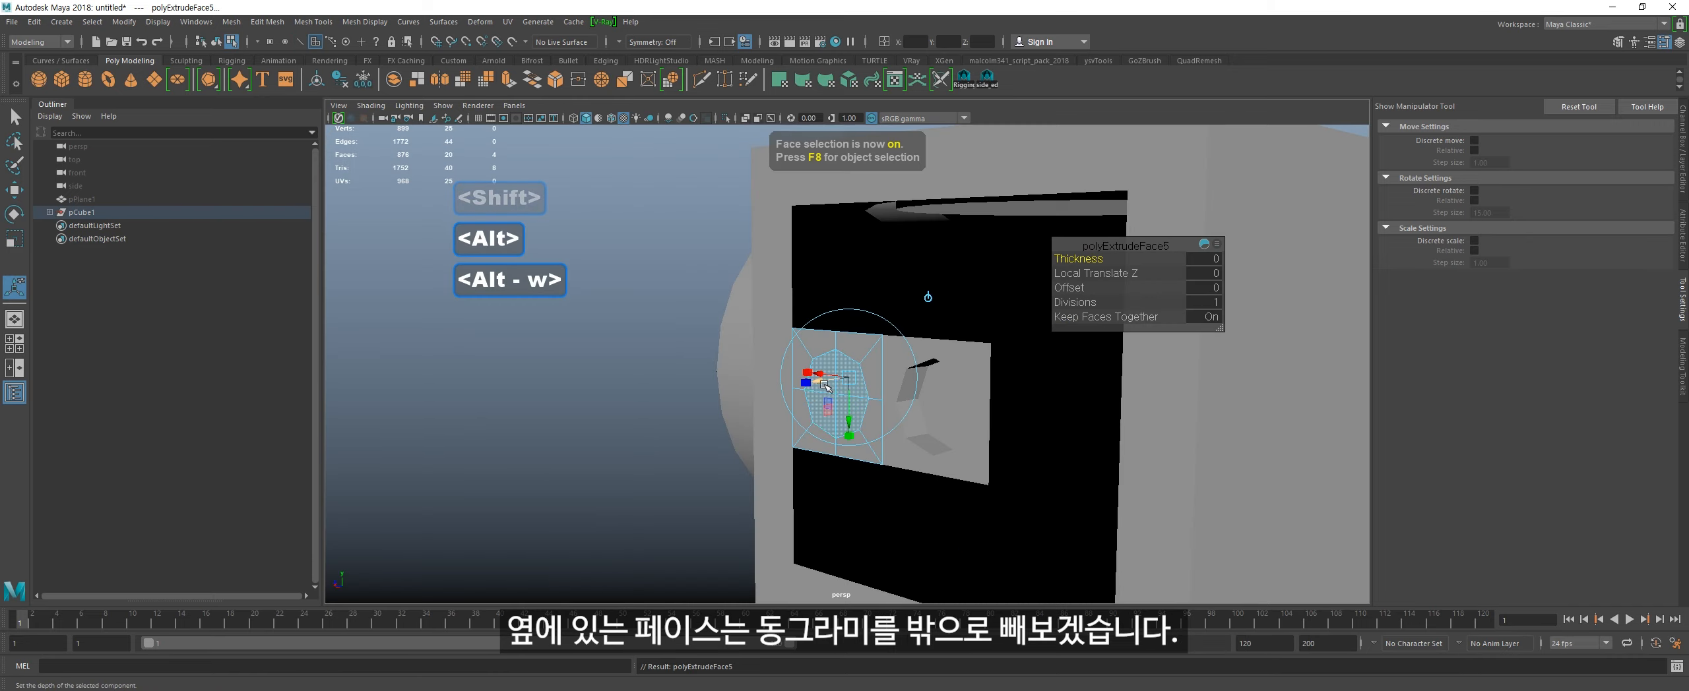
Step: Extrude the neighbouring patch's circle outward and bevel the edge loops around its front rim and base as support edges
drag(824, 386, 794, 391)
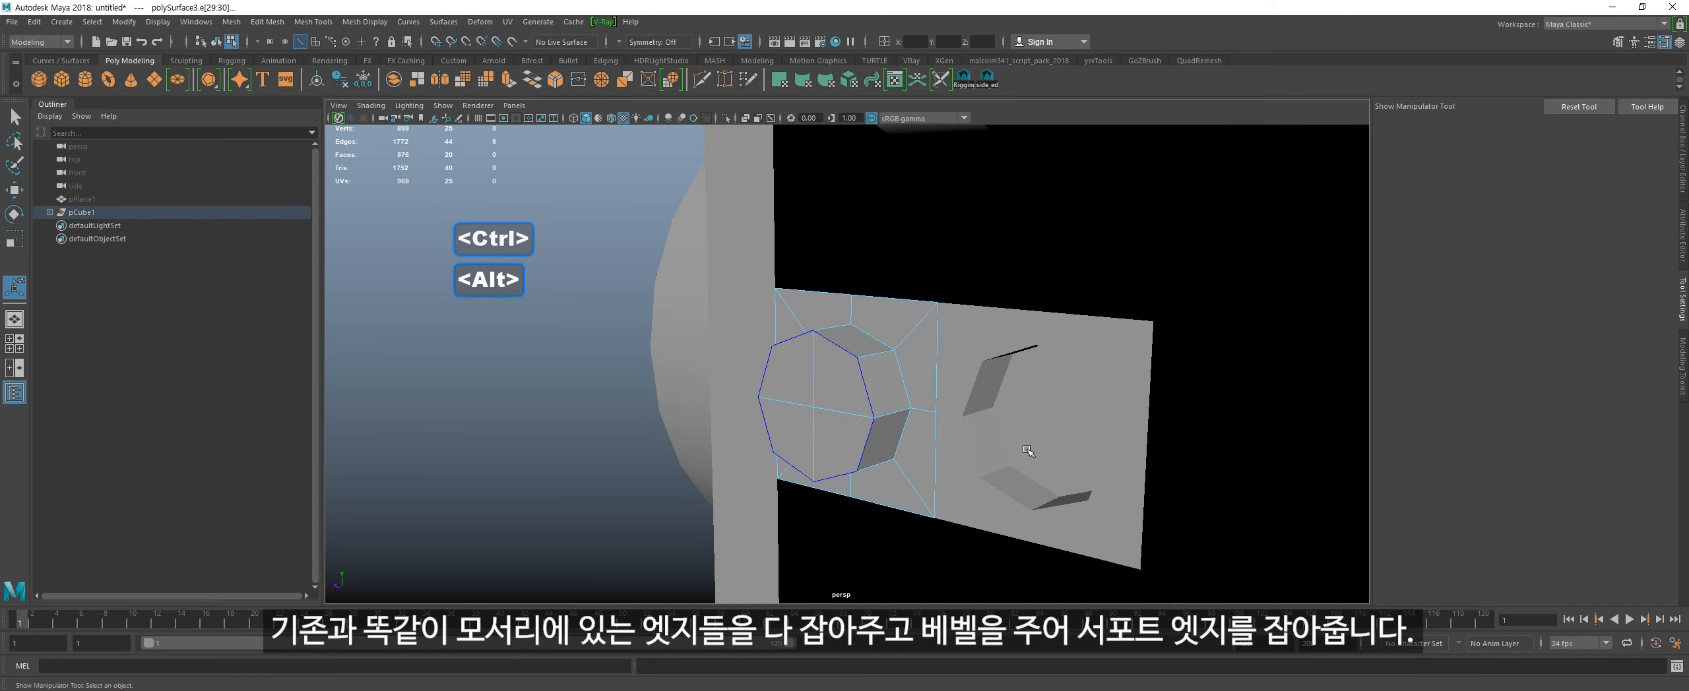
key(shift+b)
text(0.)
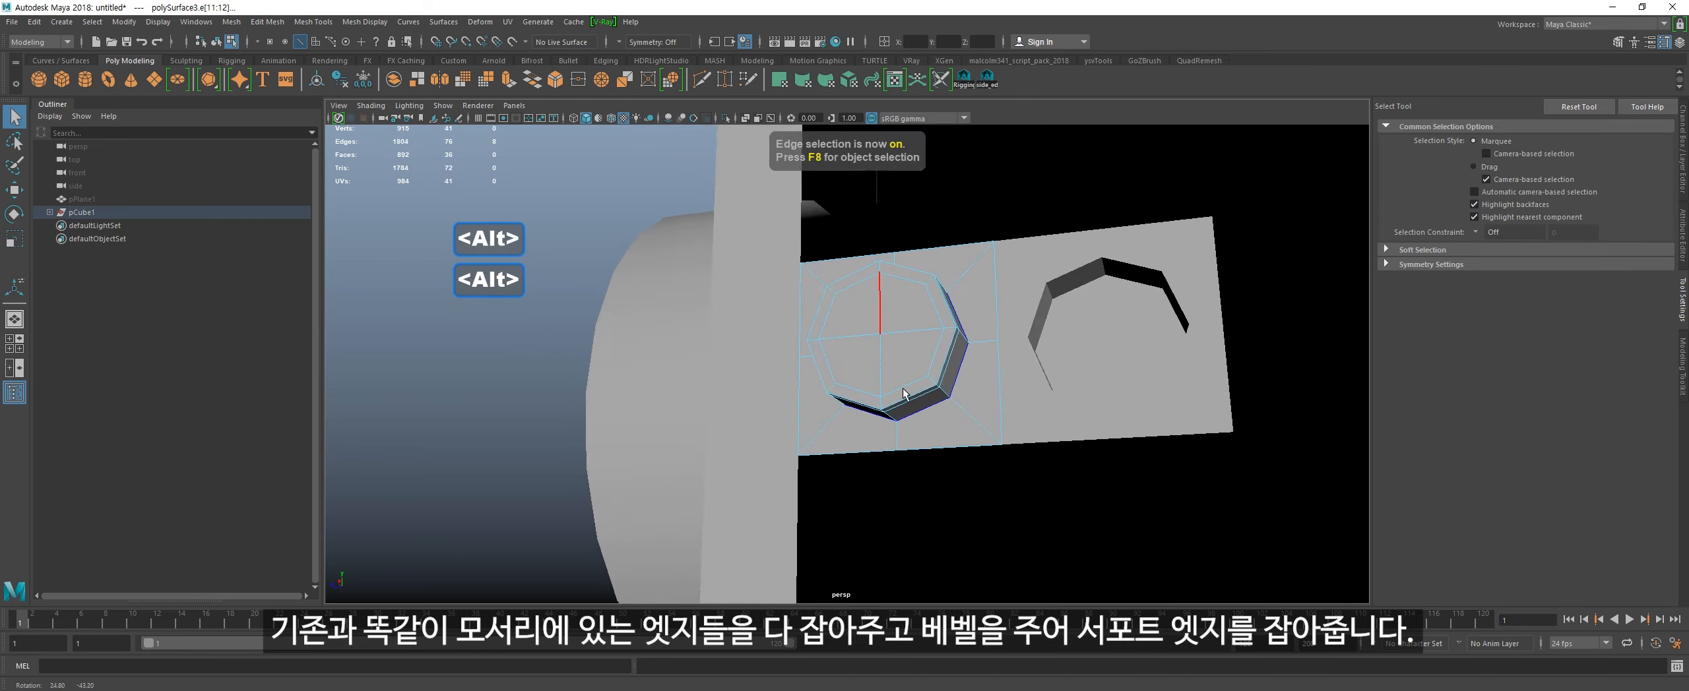
key(shift+b)
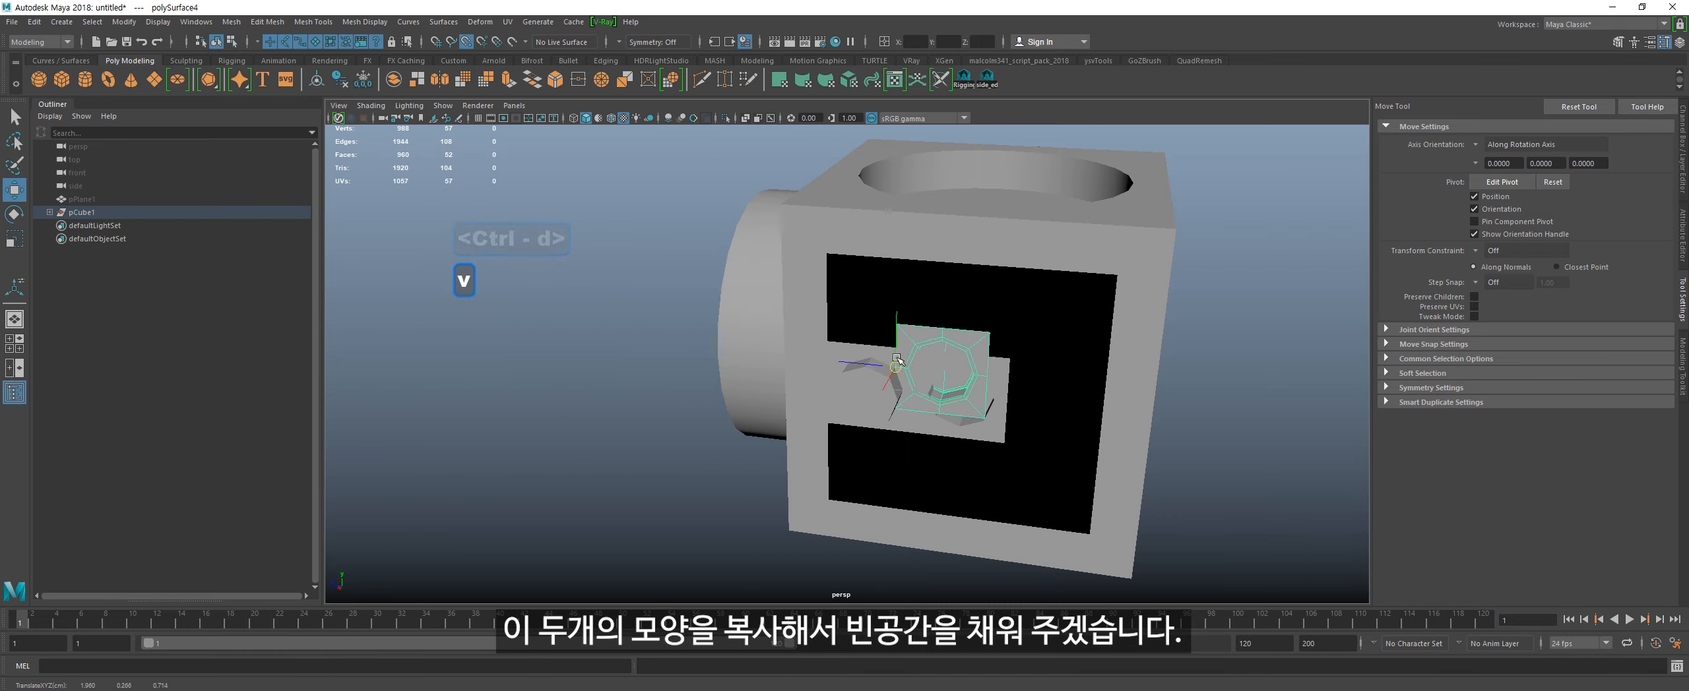
Step: Duplicate the recessed and raised patches and vertex-snap the copies to fill the opening with a three-by-three grid
key(ctrl+d)
key(v)
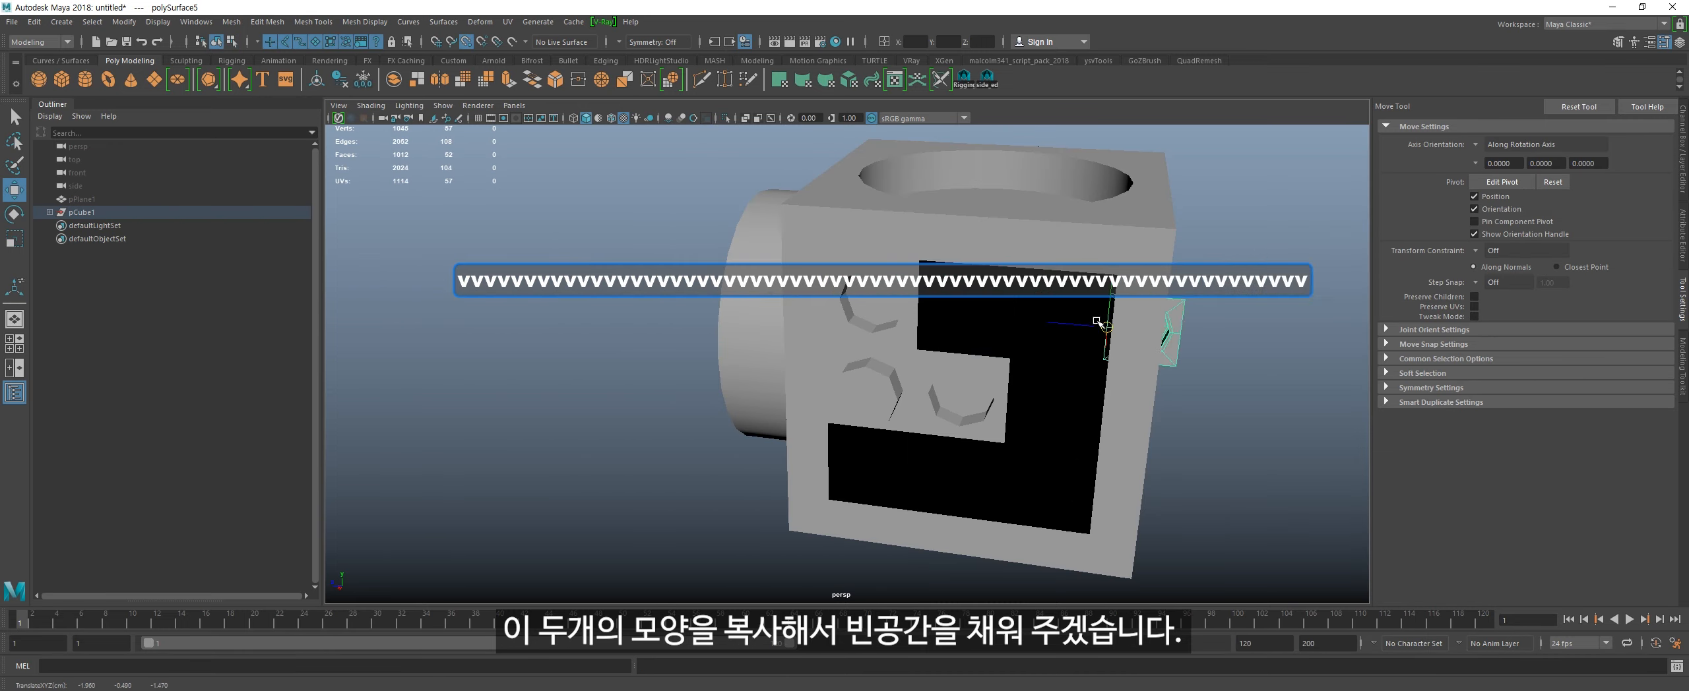
key(ctrl+d)
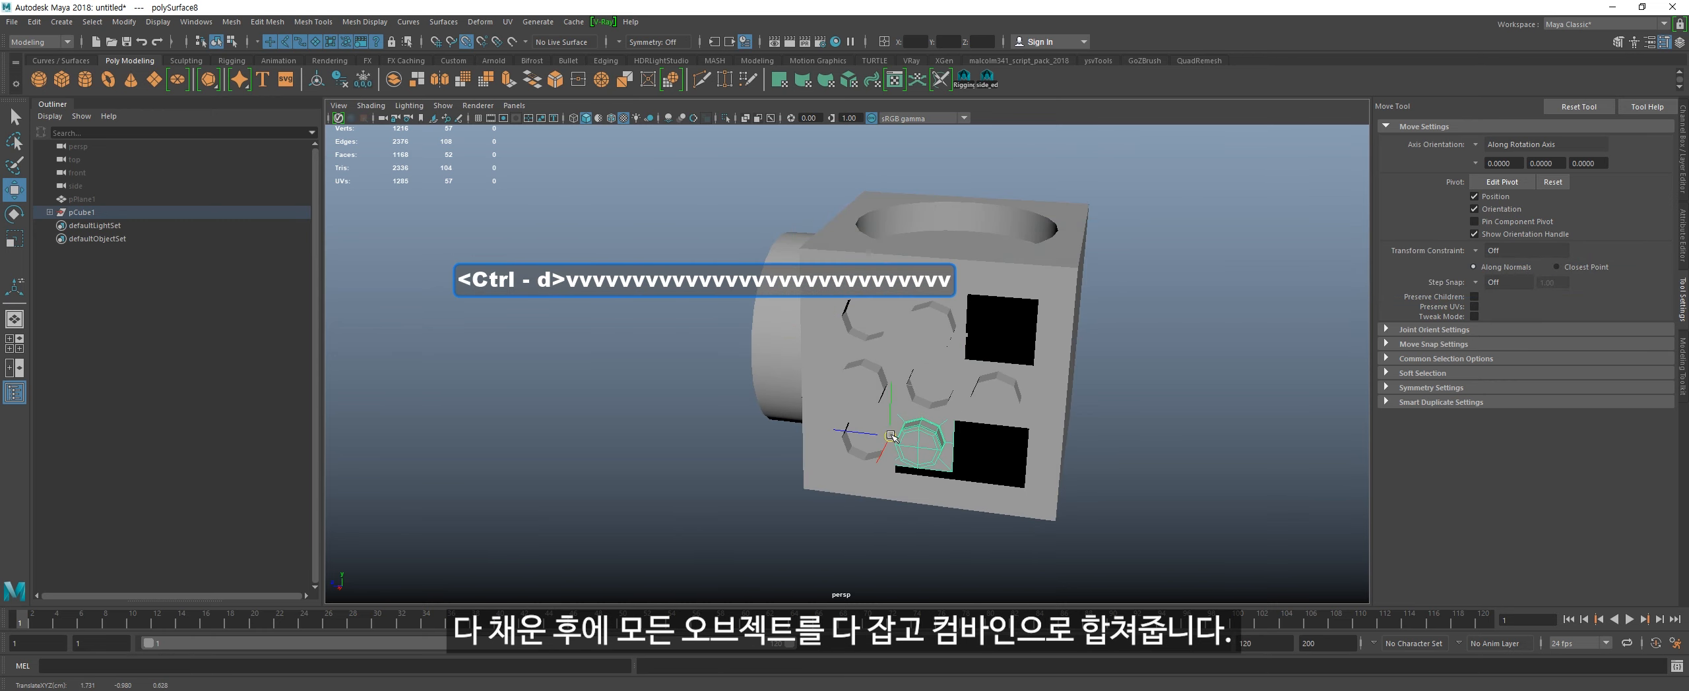
alt+drag(825, 369, 861, 287)
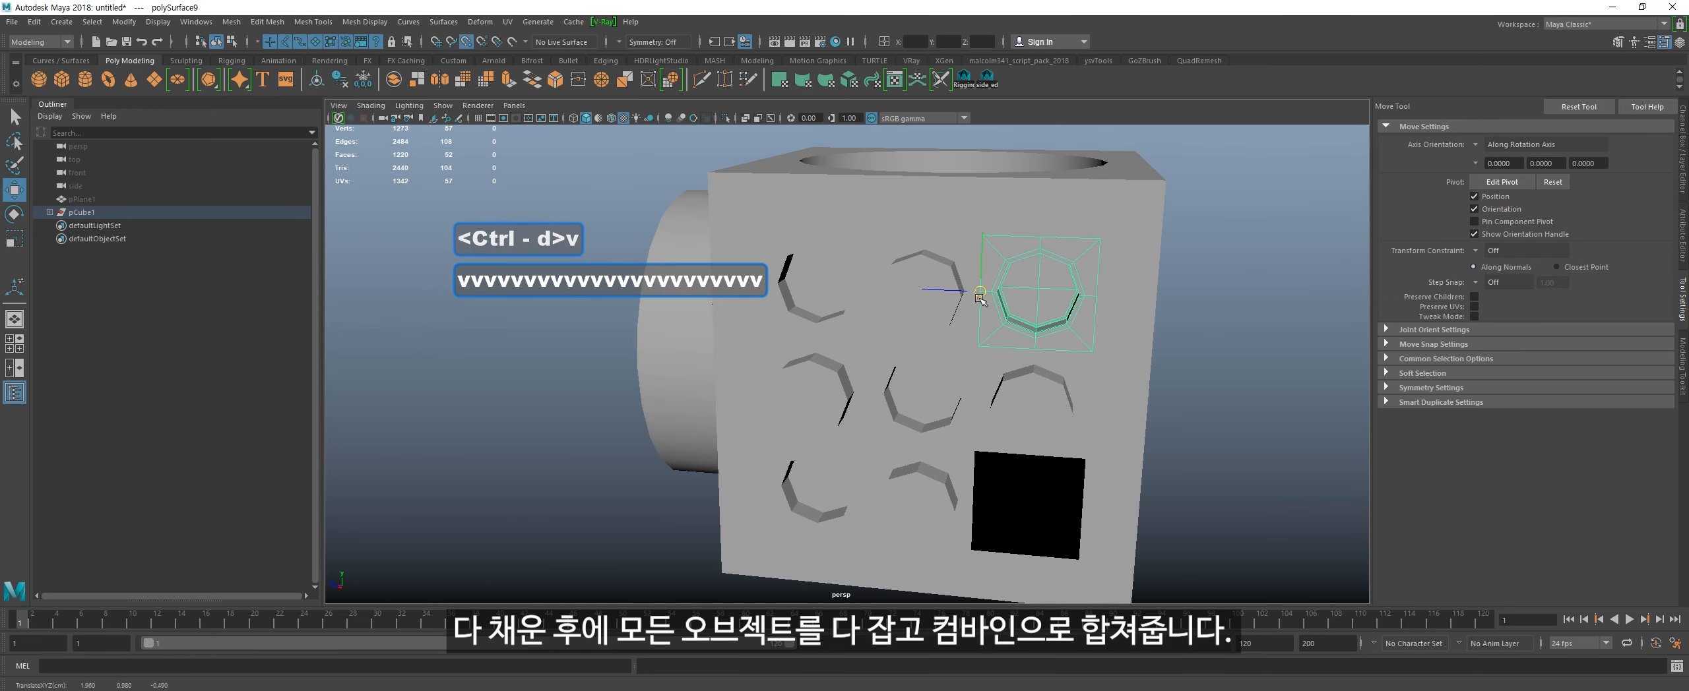
alt+right_drag(861, 288, 759, 330)
alt+drag(758, 329, 720, 376)
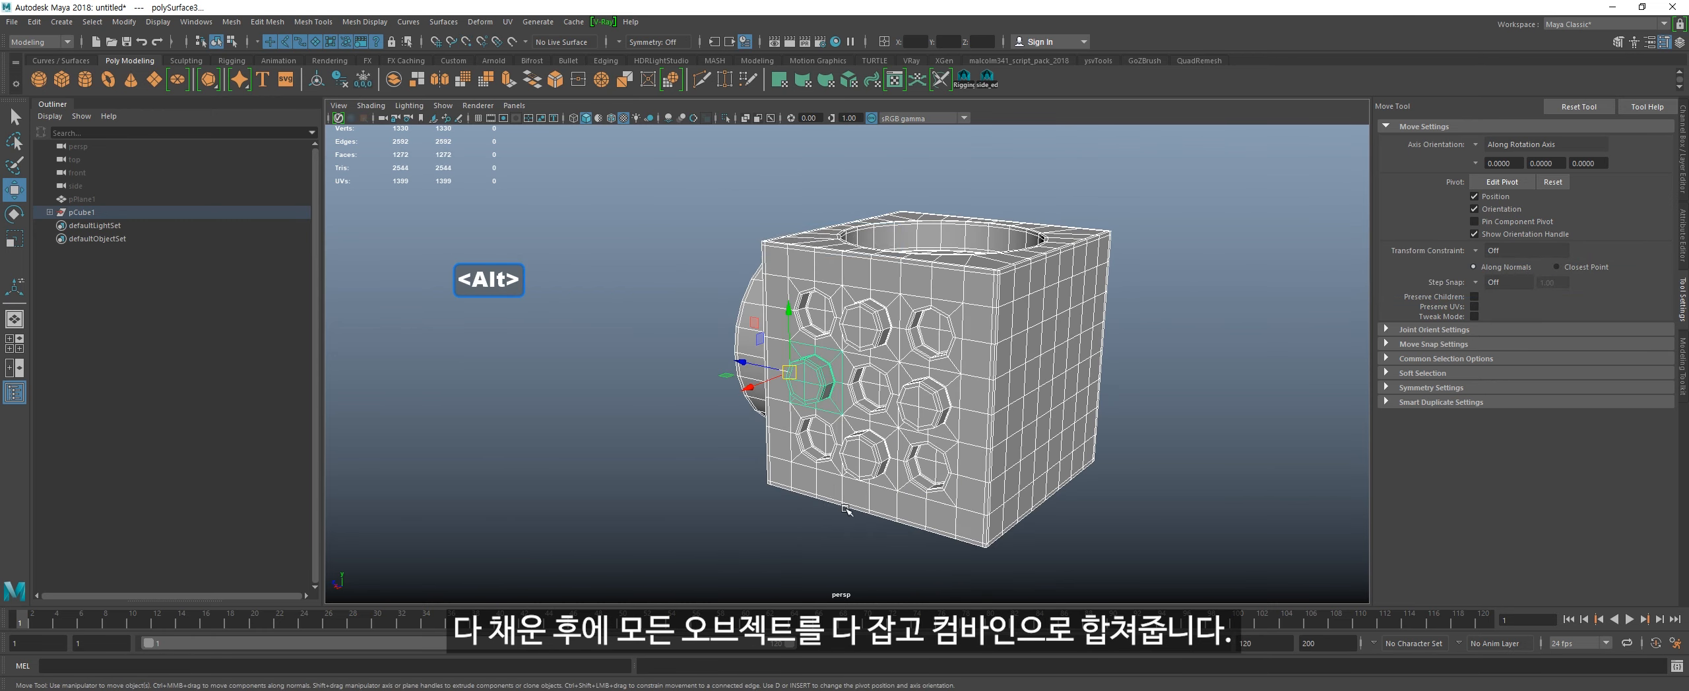
Step: Combine the cube and all patches into one mesh, and merge all vertices with a distance threshold of 0.01
click(394, 80)
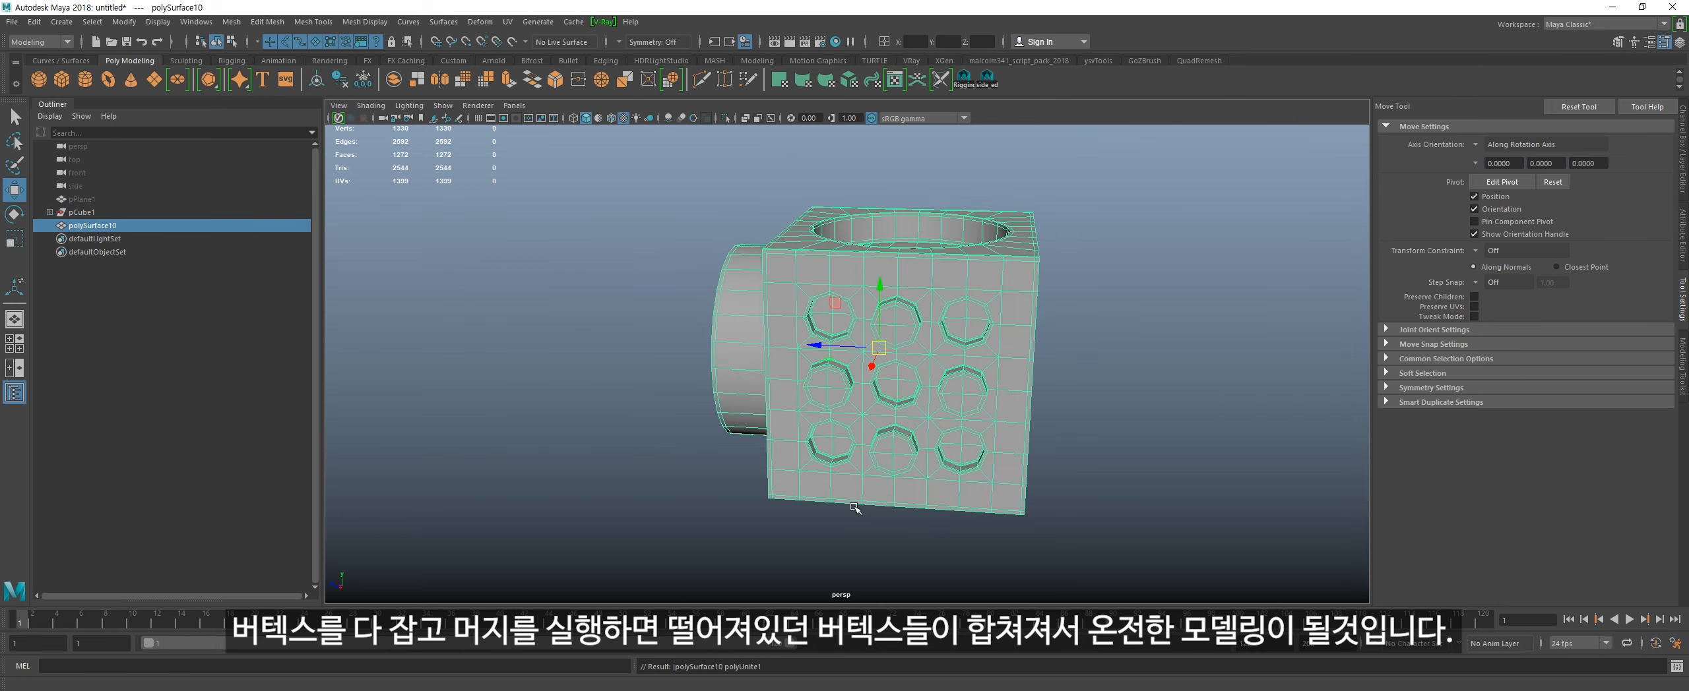
alt+middle_drag(856, 506, 790, 524)
alt+right_drag(790, 524, 781, 486)
key(alt+1)
drag(602, 179, 1023, 580)
key(ctrl+q)
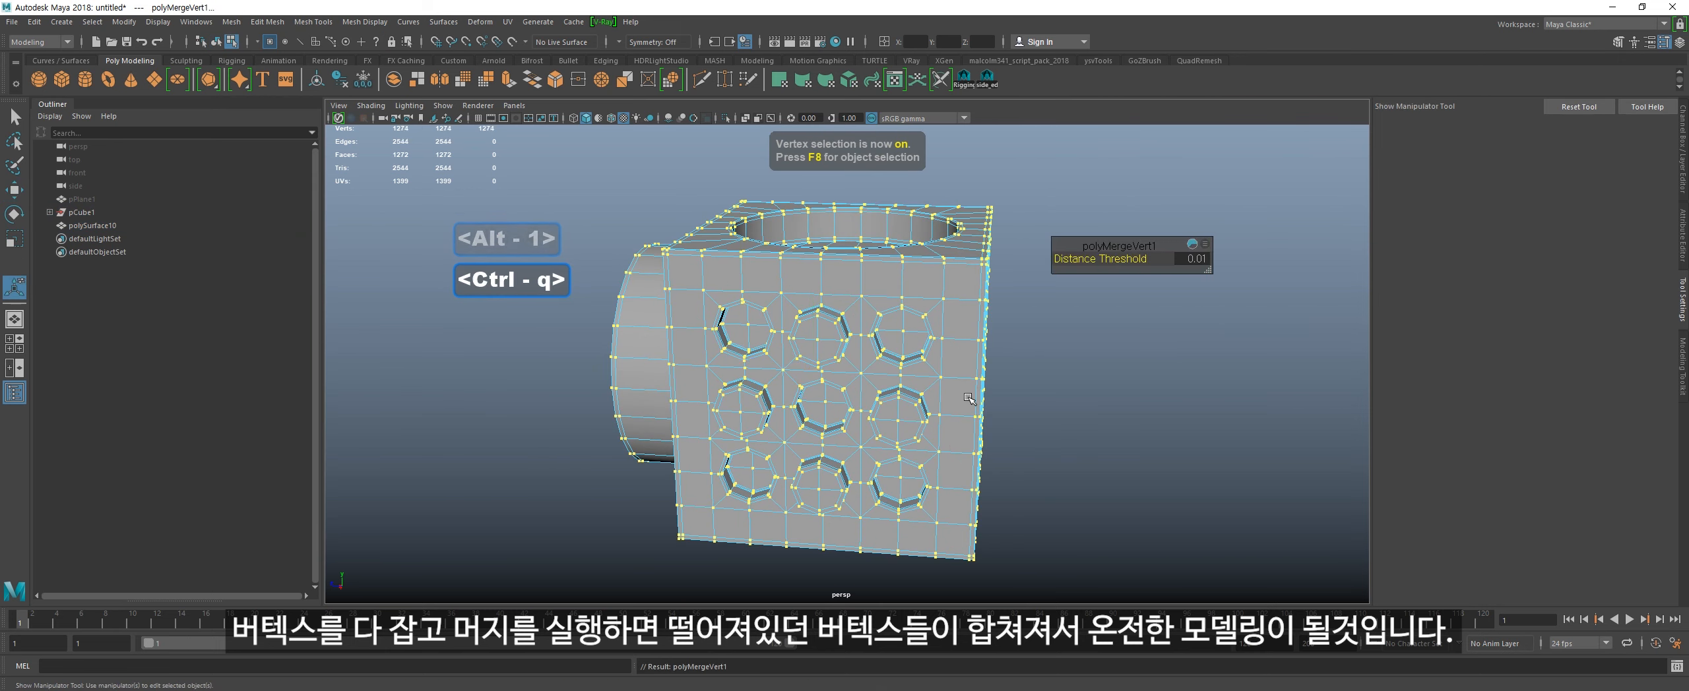
Step: Preview the merged cube smoothed and examine its cylinder, round recess and grid of small circles from several angles
key(alt+grave)
key(3)
click(1075, 454)
alt+right_drag(1082, 455, 1052, 465)
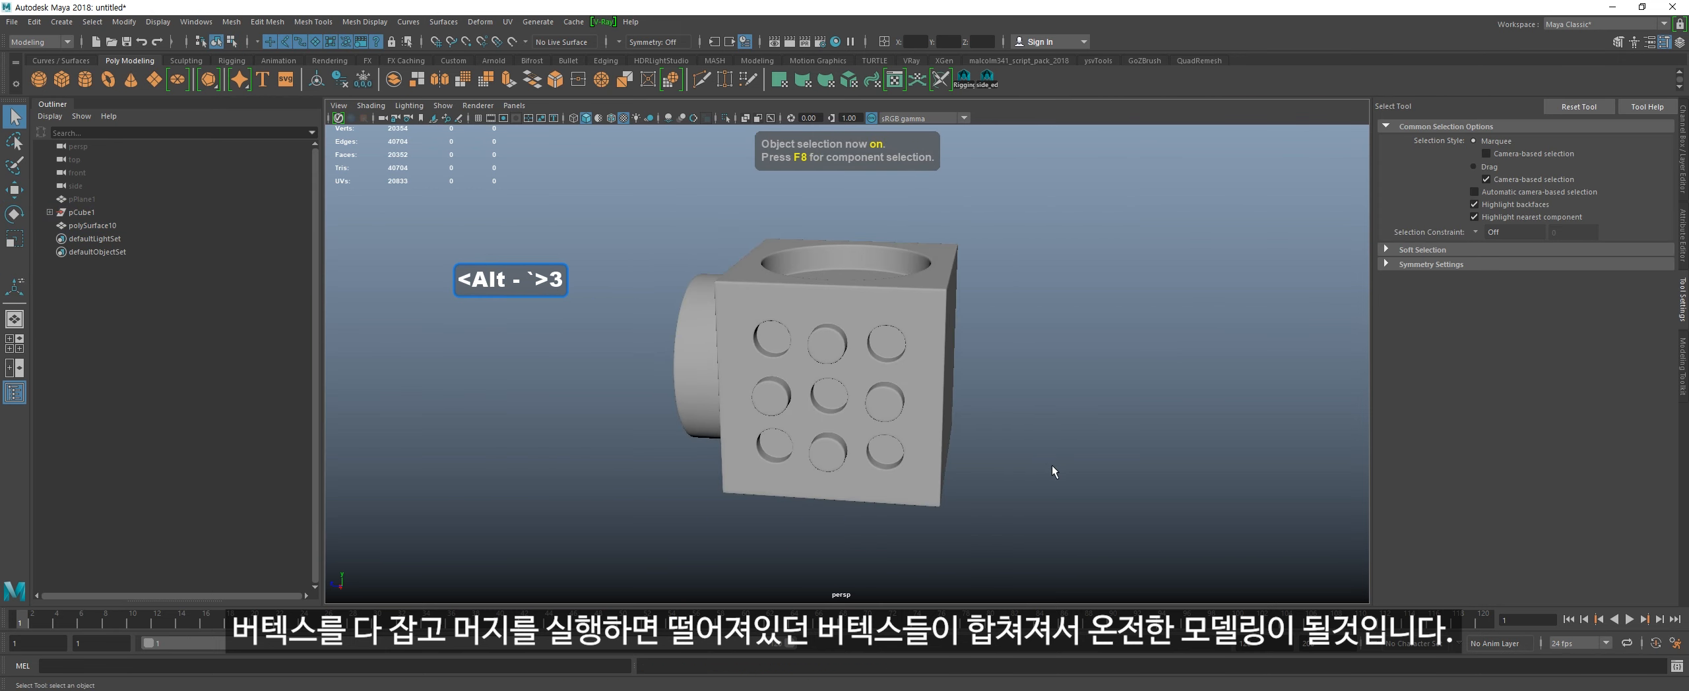
alt+drag(1052, 464, 1177, 399)
click(839, 433)
click(1037, 494)
mouse_move(1037, 493)
alt+mouse_down()
mouse_move(927, 506)
mouse_move(1039, 482)
alt+mouse_up()
click(868, 502)
click(1038, 482)
alt+middle_drag(1039, 481, 1123, 475)
alt+drag(1122, 475, 1035, 491)
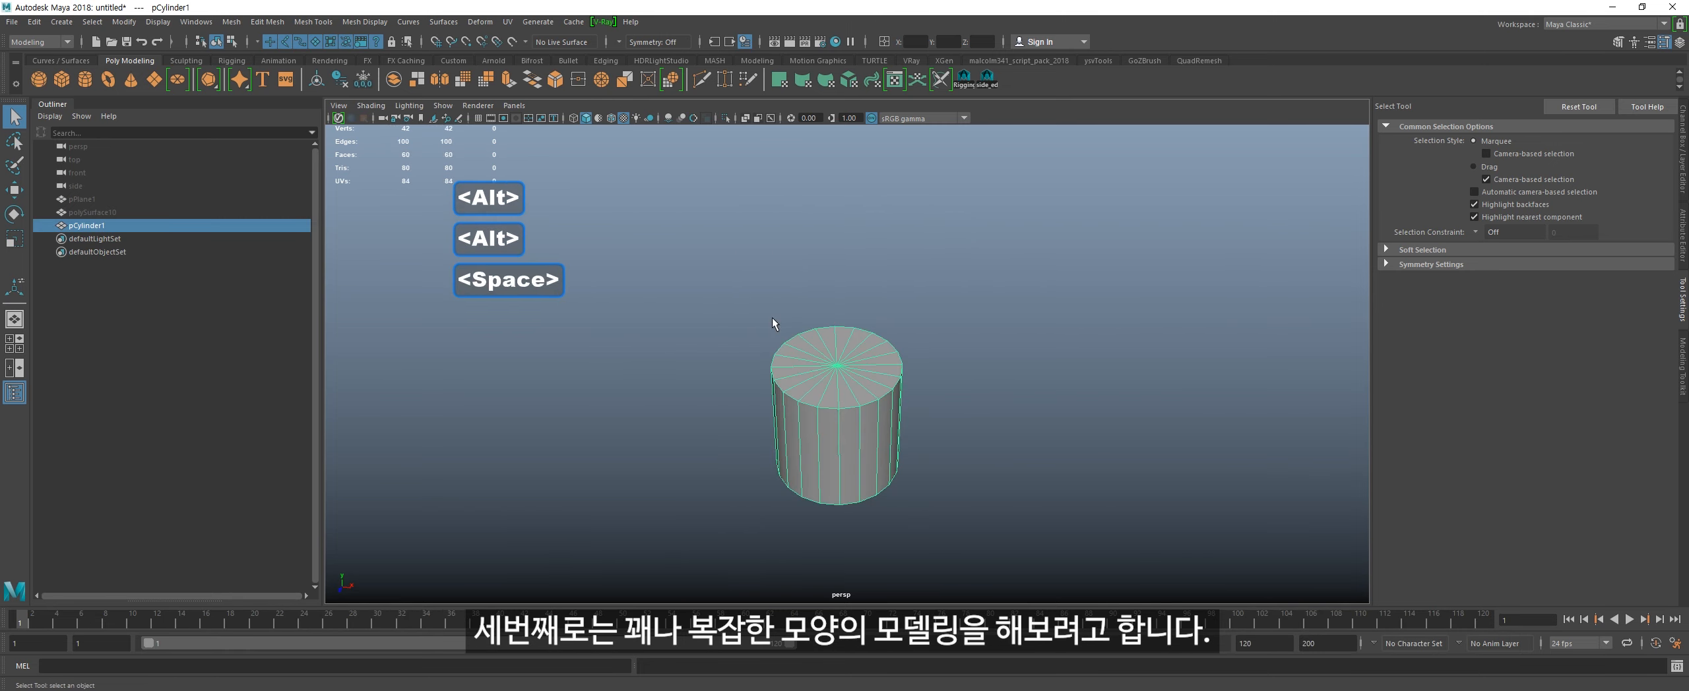
Step: Switch to the top view and frame the new cylinder
key(space)
key(space)
key(f)
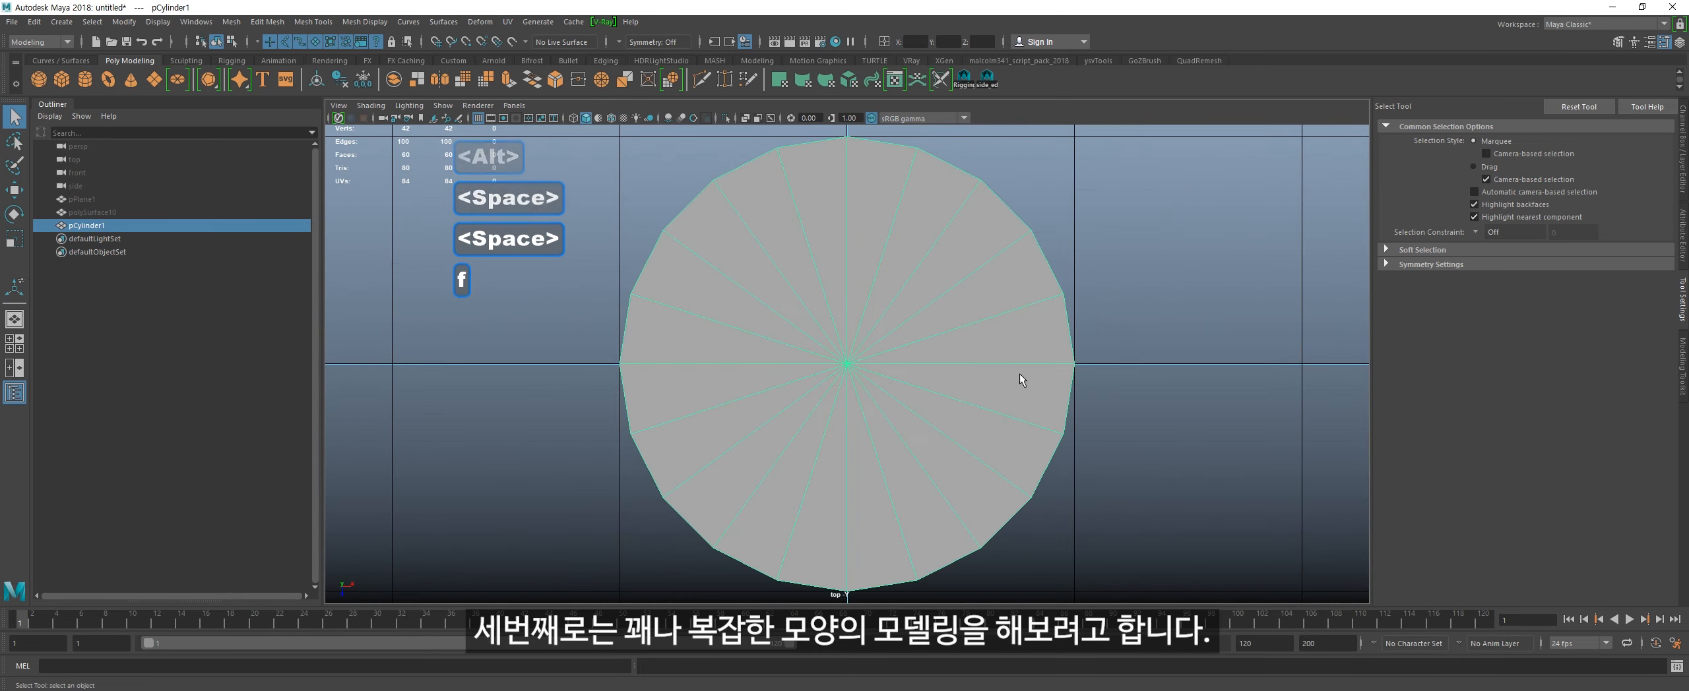
Step: Extrude the cylinder's cap faces, scale them inward about the centre to roughly half size, and delete the inner faces
scroll(996, 385, down, 3)
scroll(963, 404, up, 5)
key(alt+3)
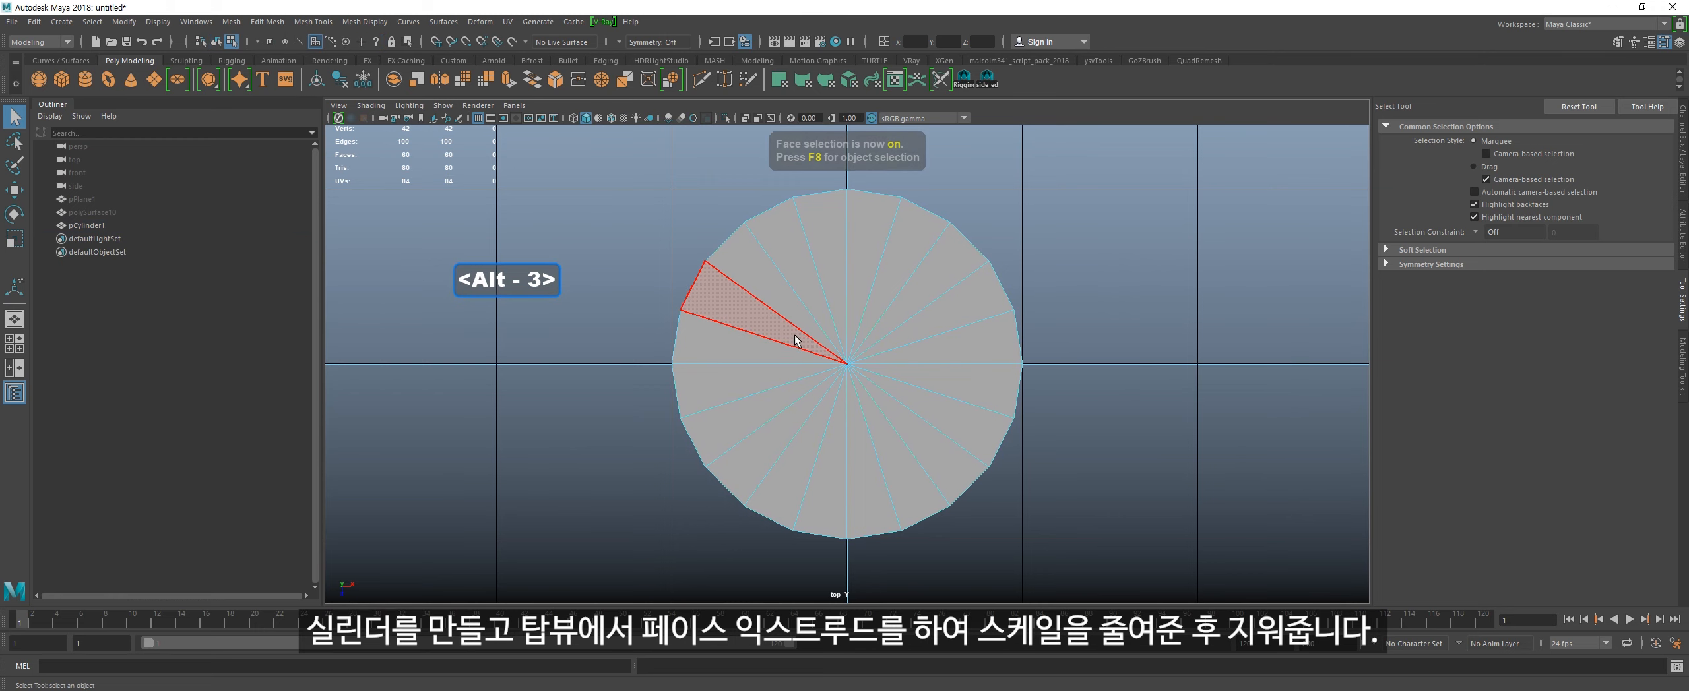
key(alt+w)
key(r)
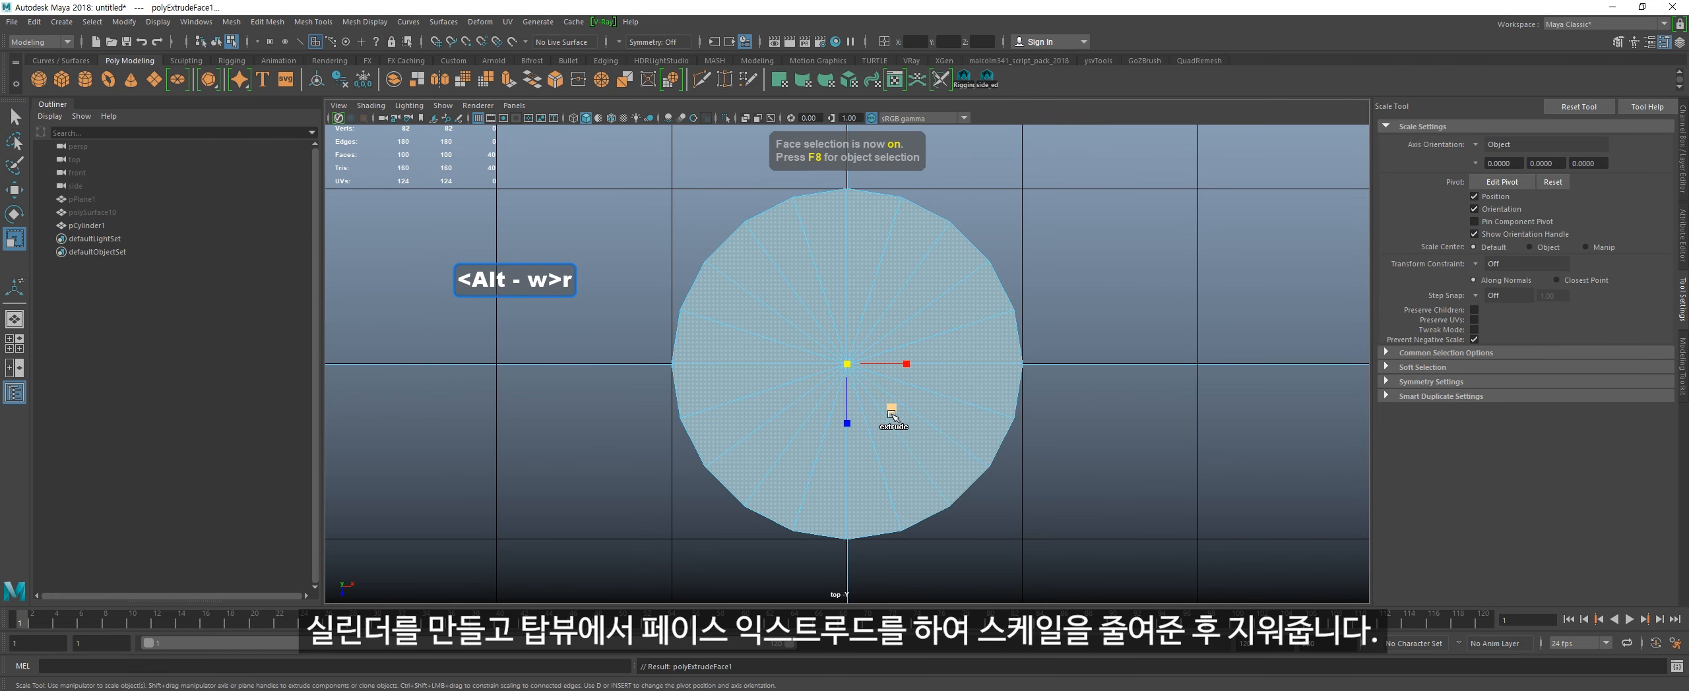
middle_drag(891, 415, 869, 386)
key(space)
key(space)
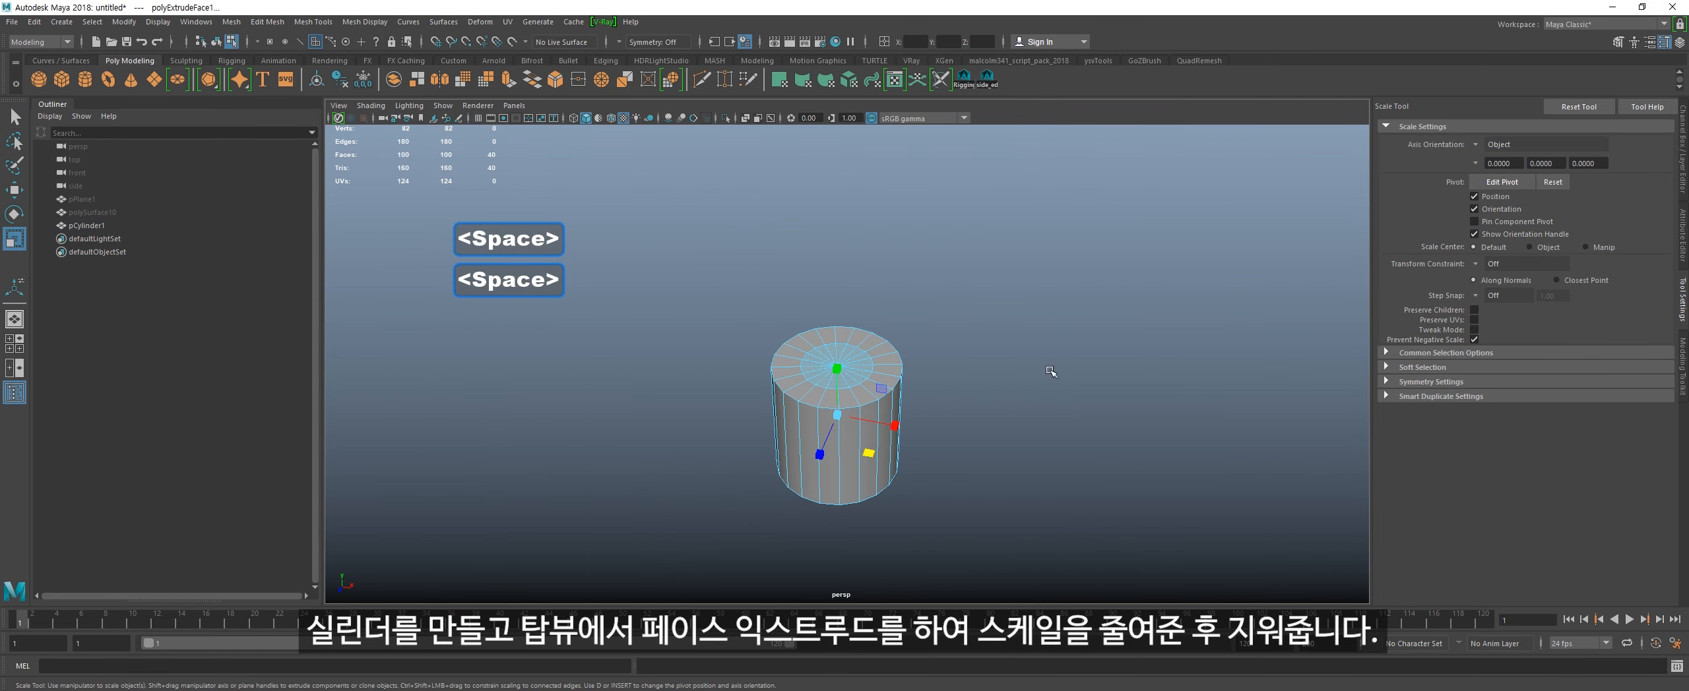
key(BackSpace)
Step: Bridge the top and bottom inner border edge loops to form a hole through the cylinder
scroll(919, 396, up, 4)
key(alt+2)
alt+drag(811, 430, 833, 470)
double_click(837, 455)
shift+double_click(847, 385)
scroll(860, 432, up, 3)
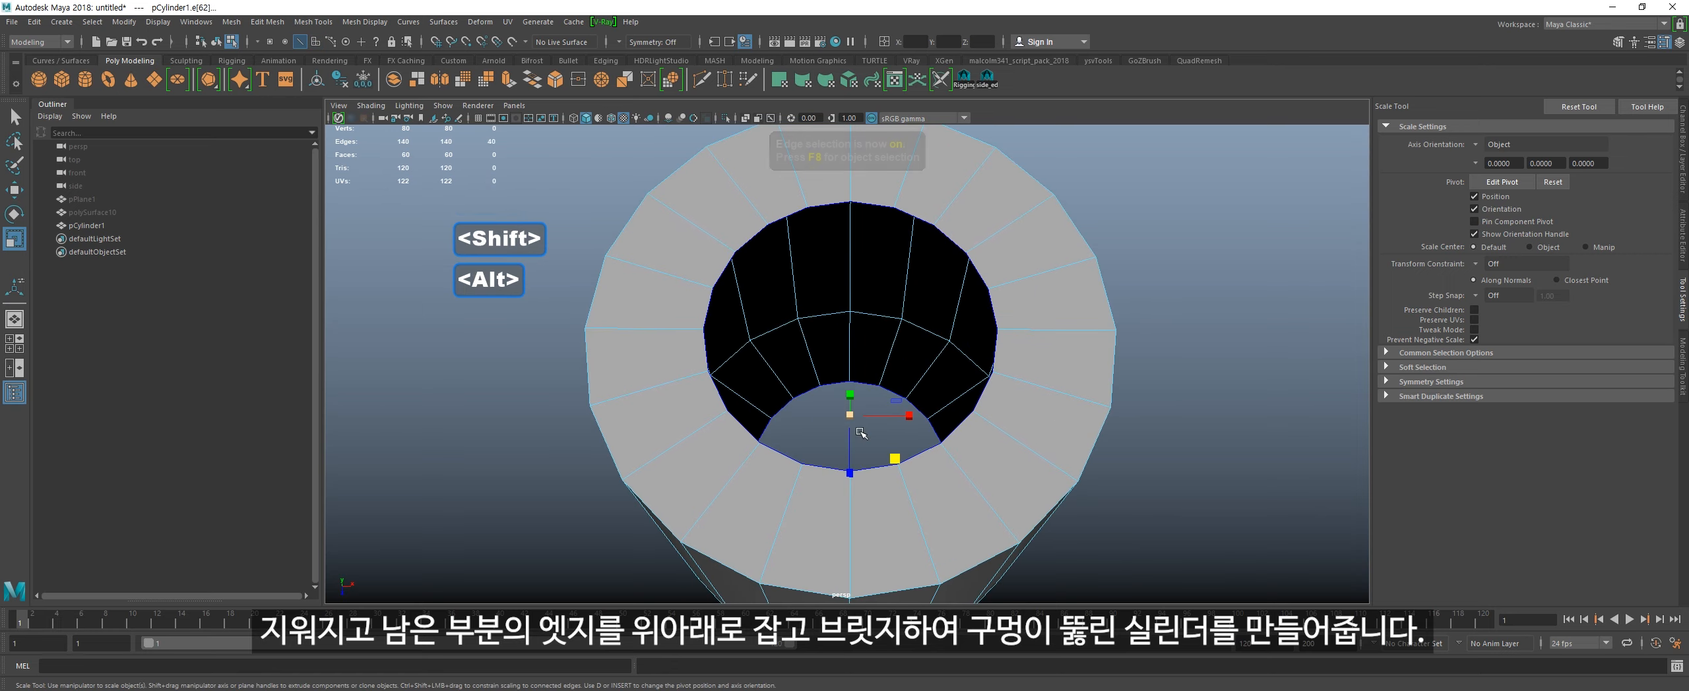
key(alt+r)
alt+drag(875, 428, 911, 277)
Step: Scale up the bottom outer edge loop so the cylinder flares out toward its base
scroll(913, 395, down, 4)
alt+middle_drag(913, 396, 916, 238)
alt+drag(916, 238, 878, 340)
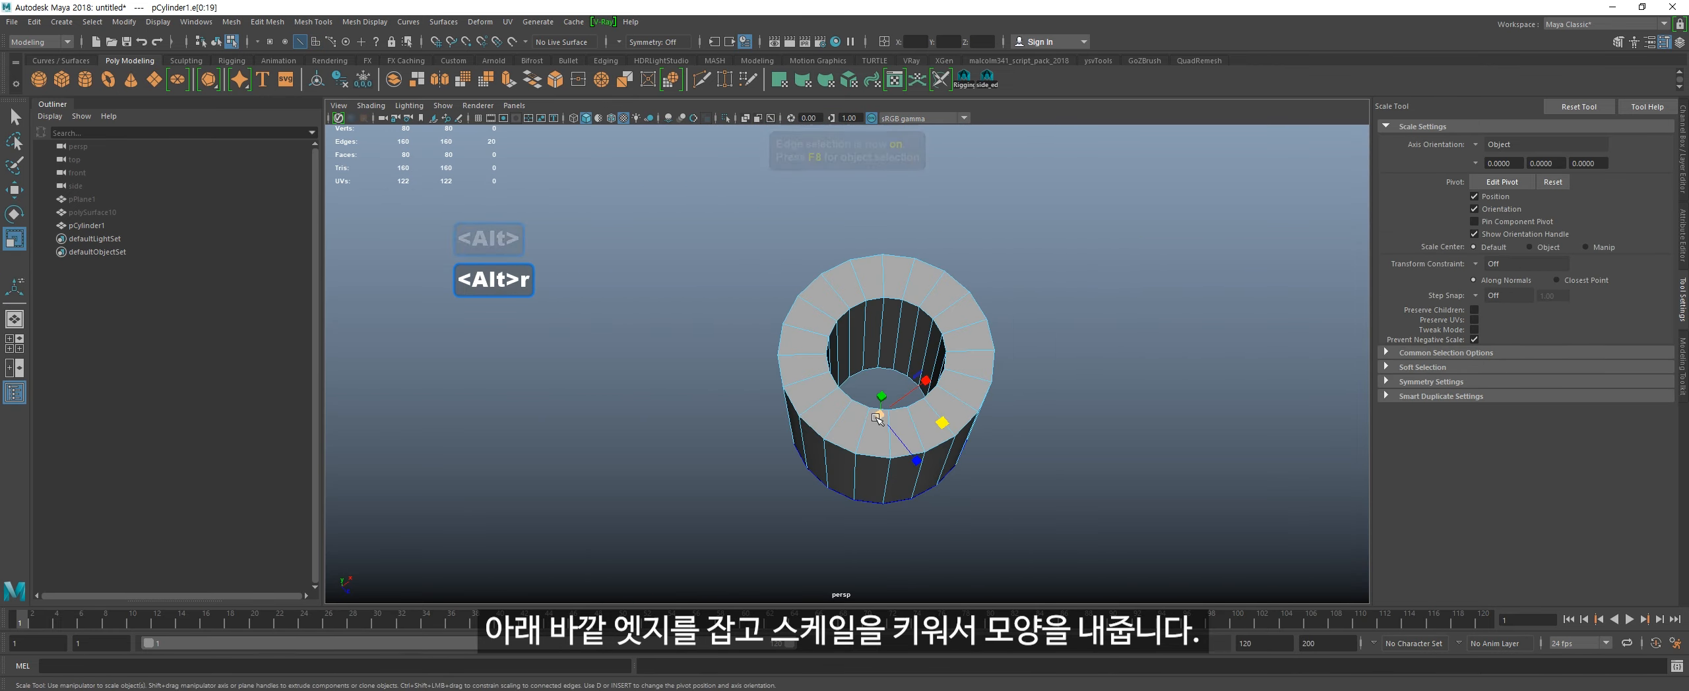
middle_drag(923, 456, 982, 480)
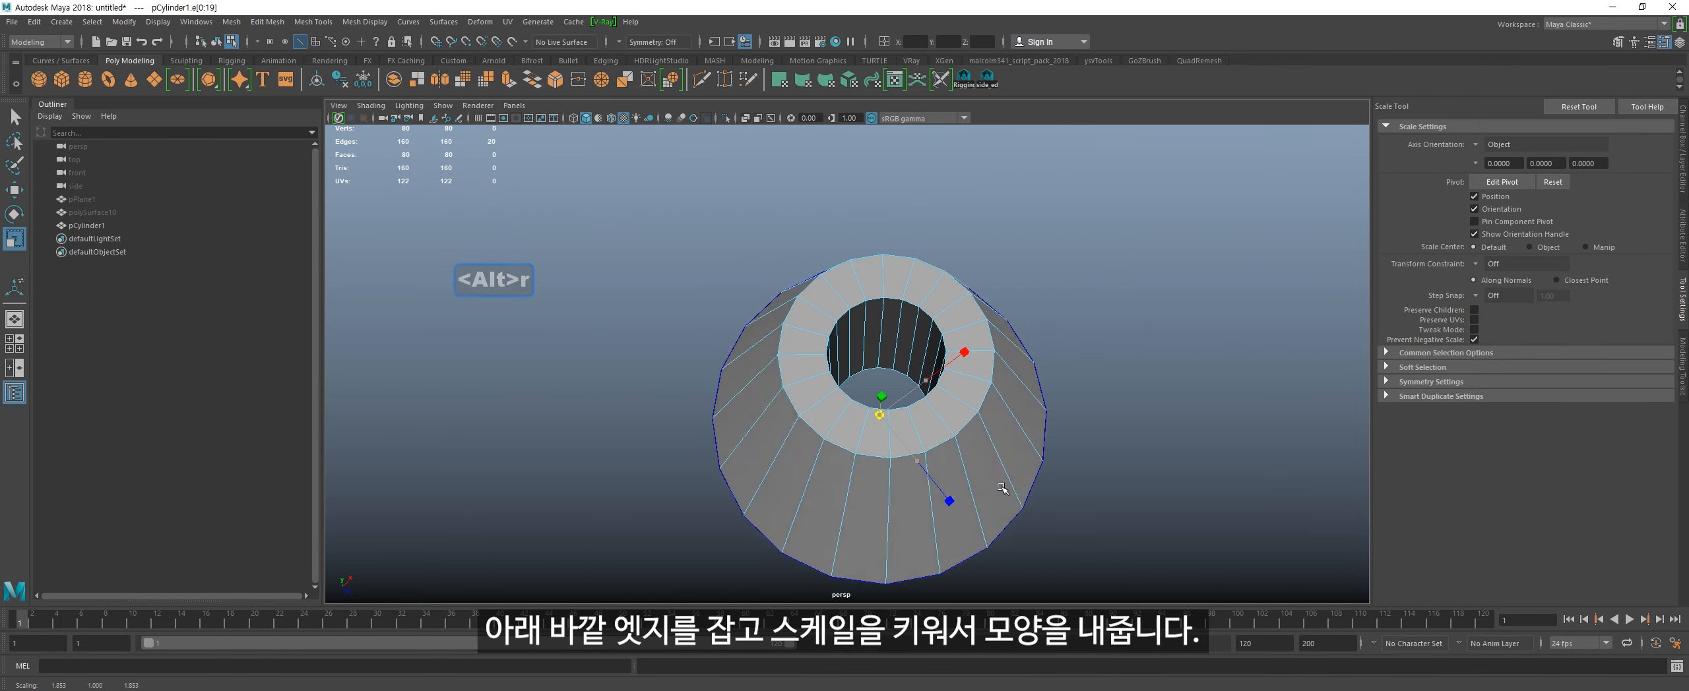
Step: Insert three evenly spaced edge loops around the flared outer wall
alt+drag(982, 480, 950, 422)
key(alt+grave)
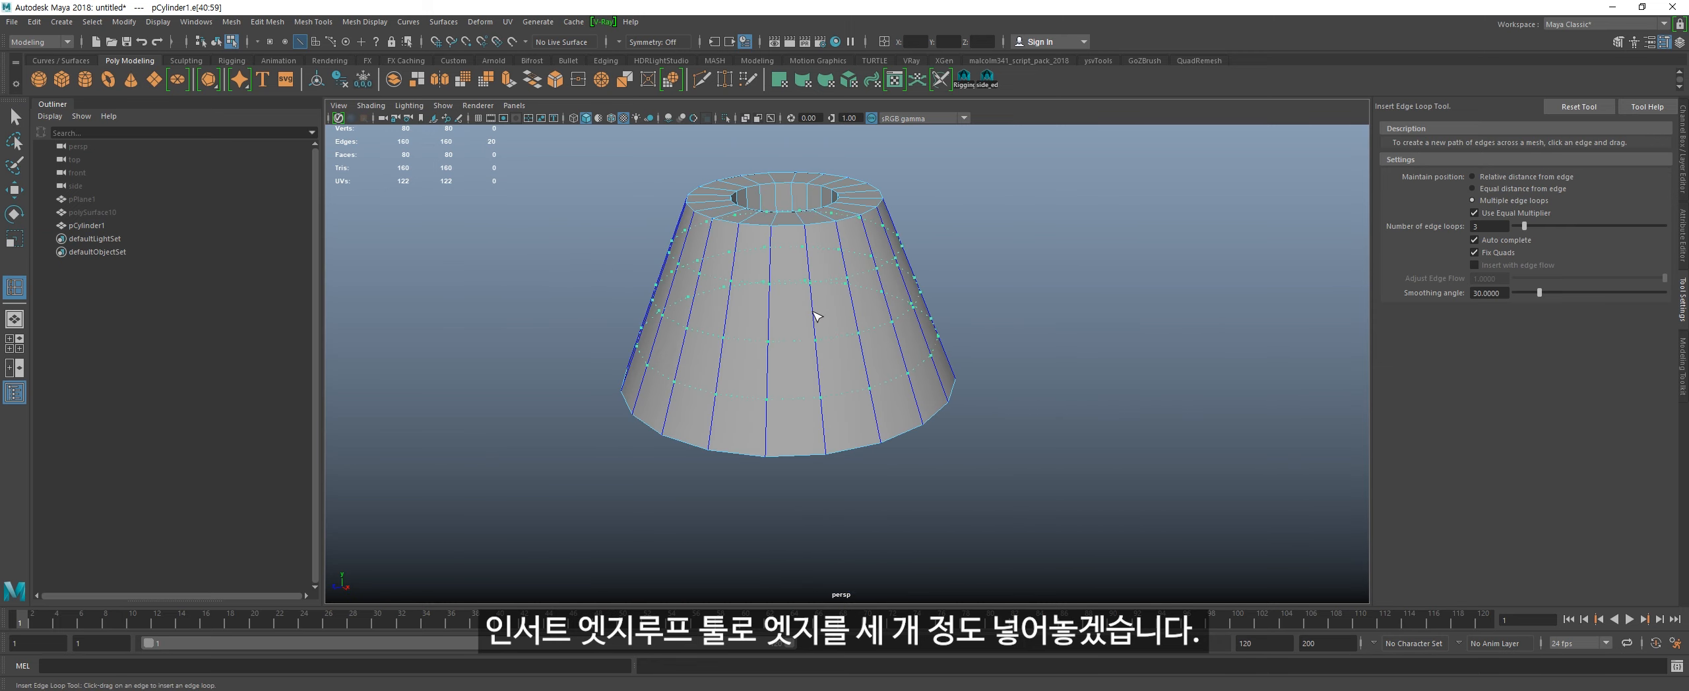
click(815, 359)
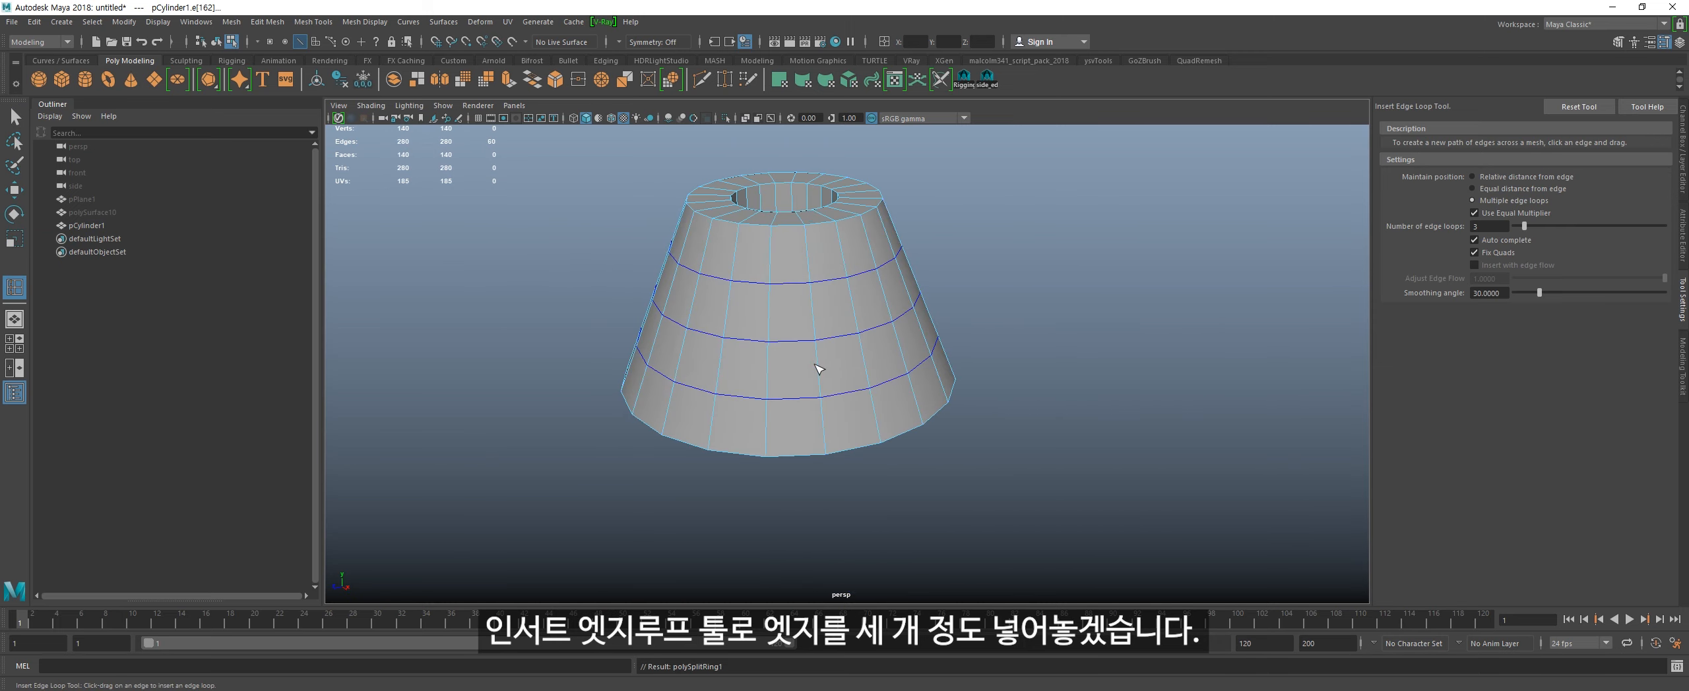
Step: Duplicate the hollow cylinder and move the copy off to the side of the original
key(ctrl+d)
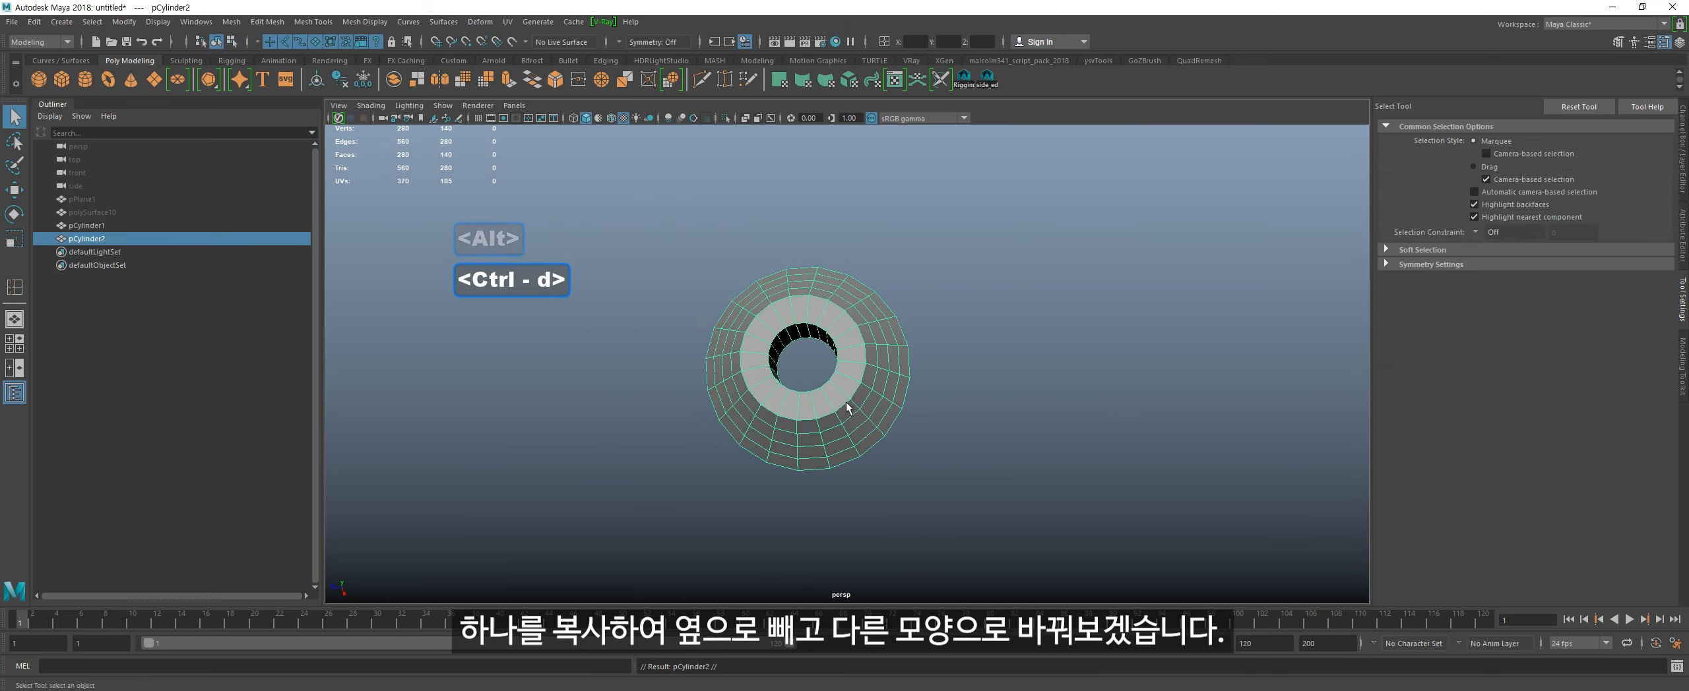
key(w)
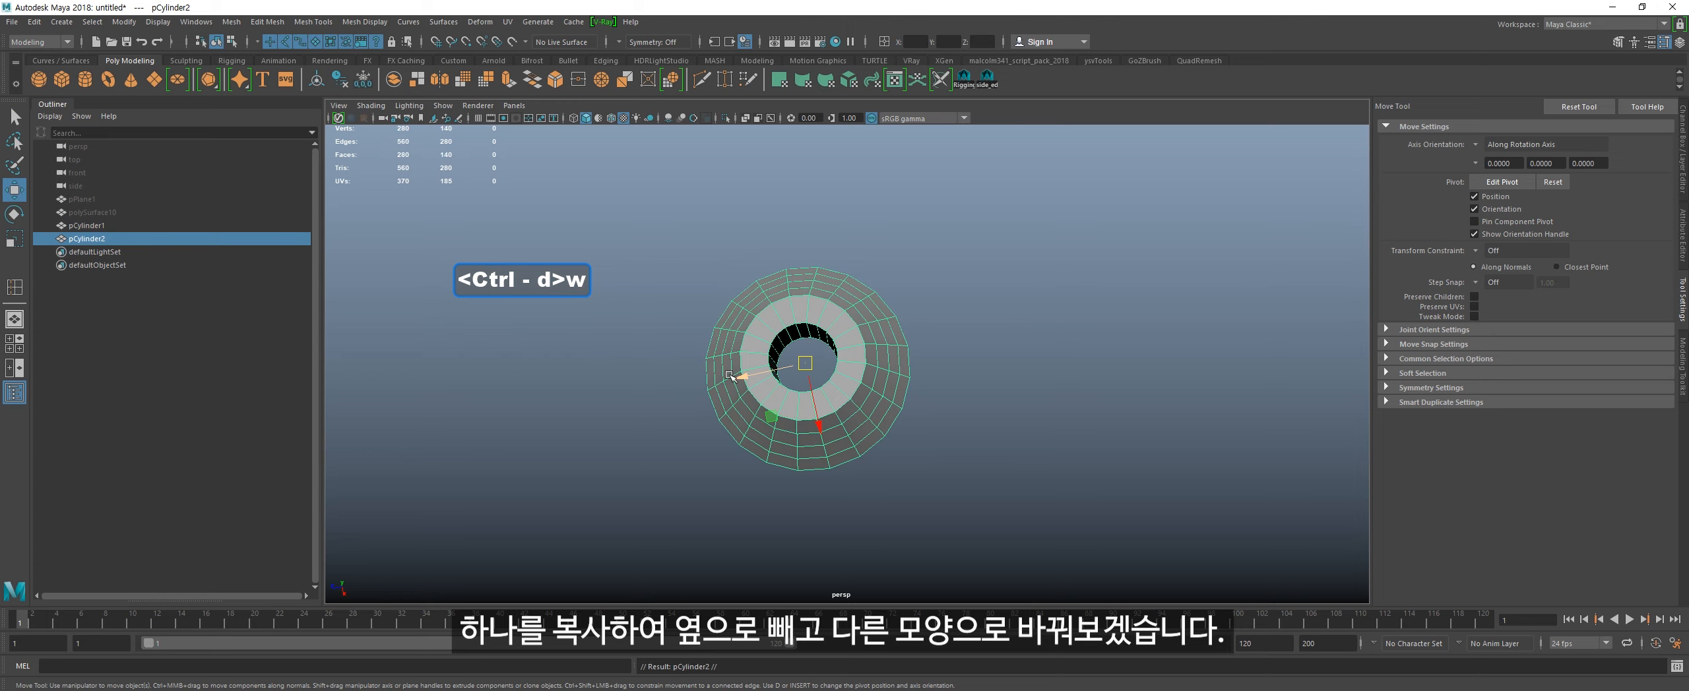
drag(739, 374, 1055, 306)
Step: In the top view, flatten the curved sides of the copy's hole by scaling each side's vertices into a straight line
key(space)
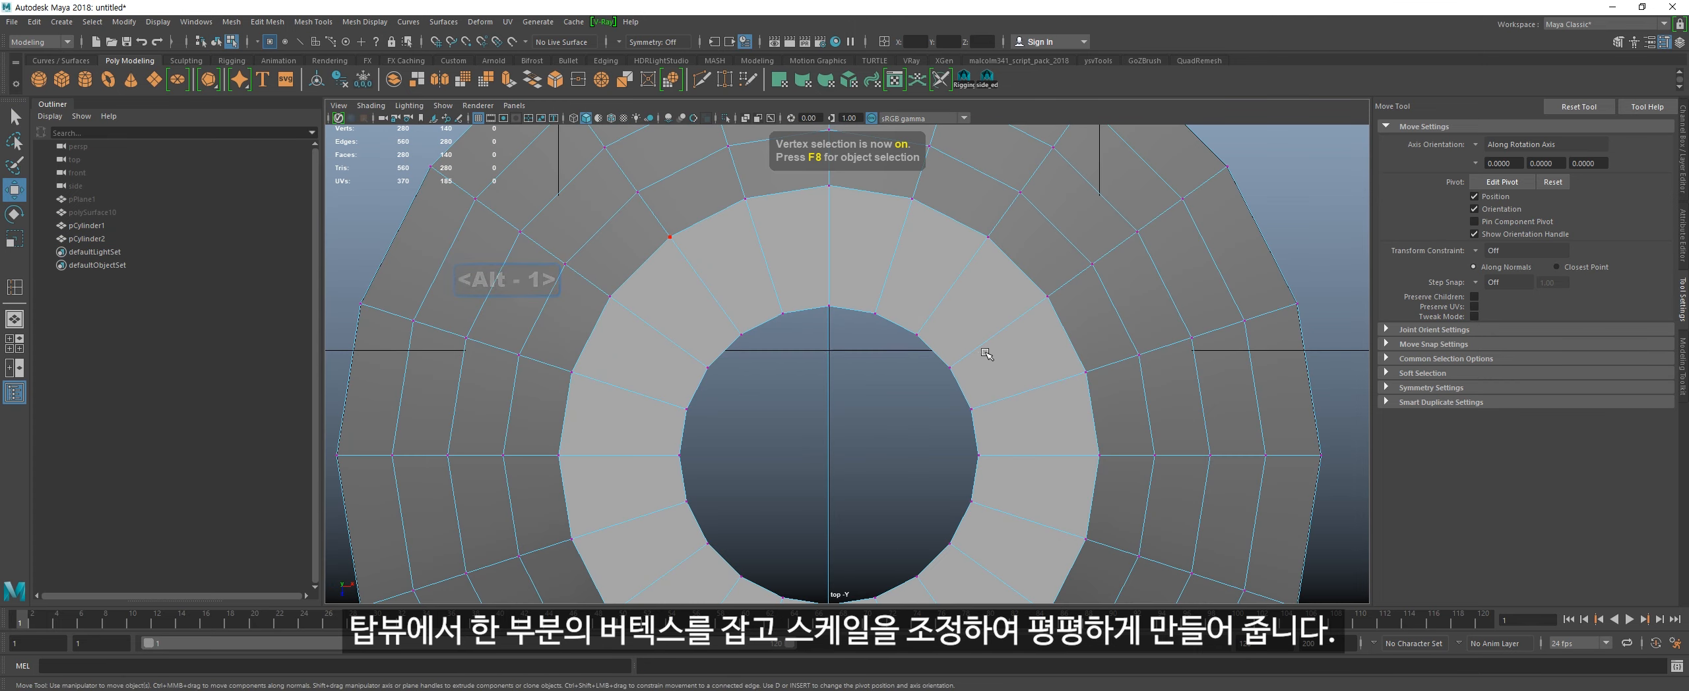
drag(986, 355, 725, 298)
key(r)
drag(828, 374, 815, 222)
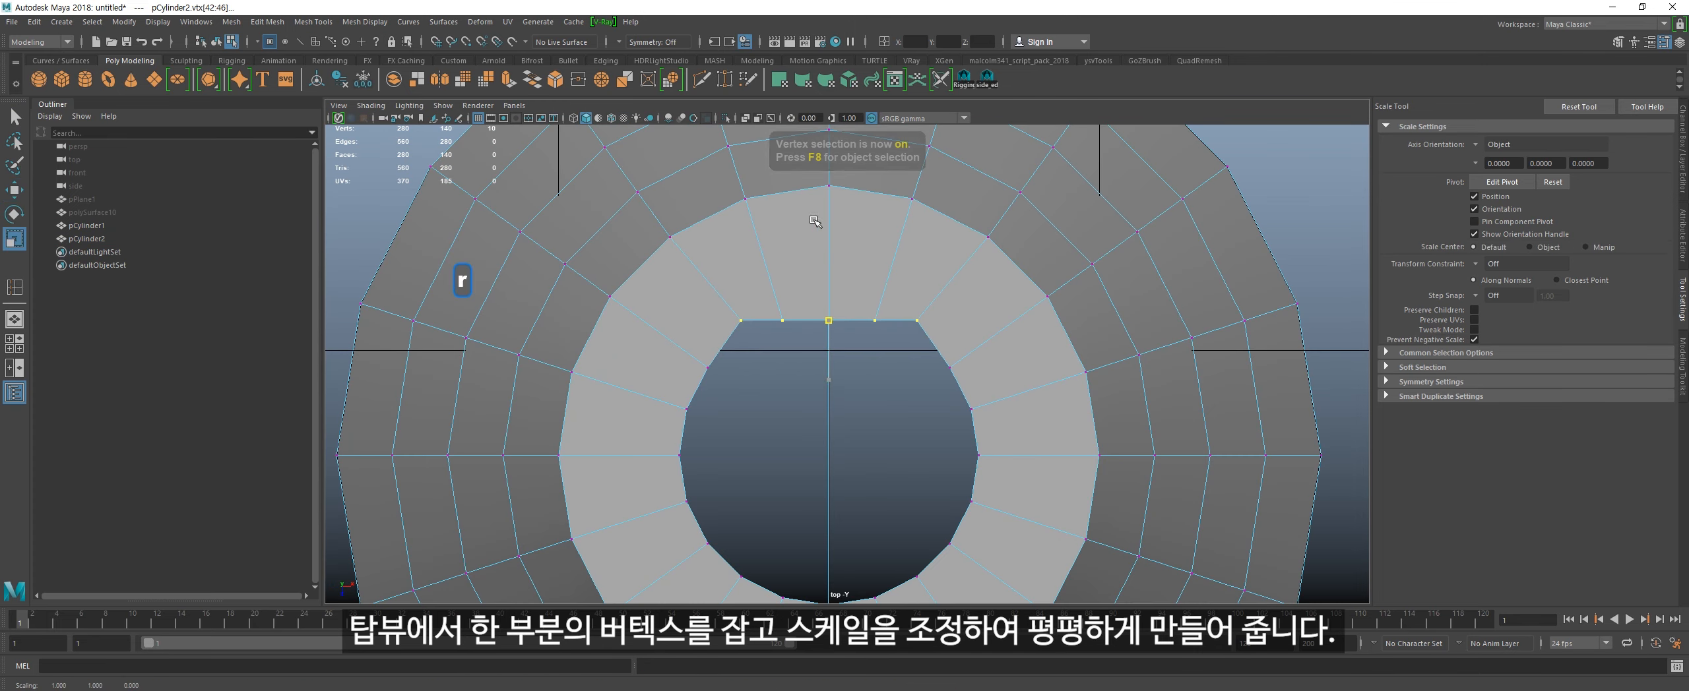
alt+middle_drag(742, 551, 758, 394)
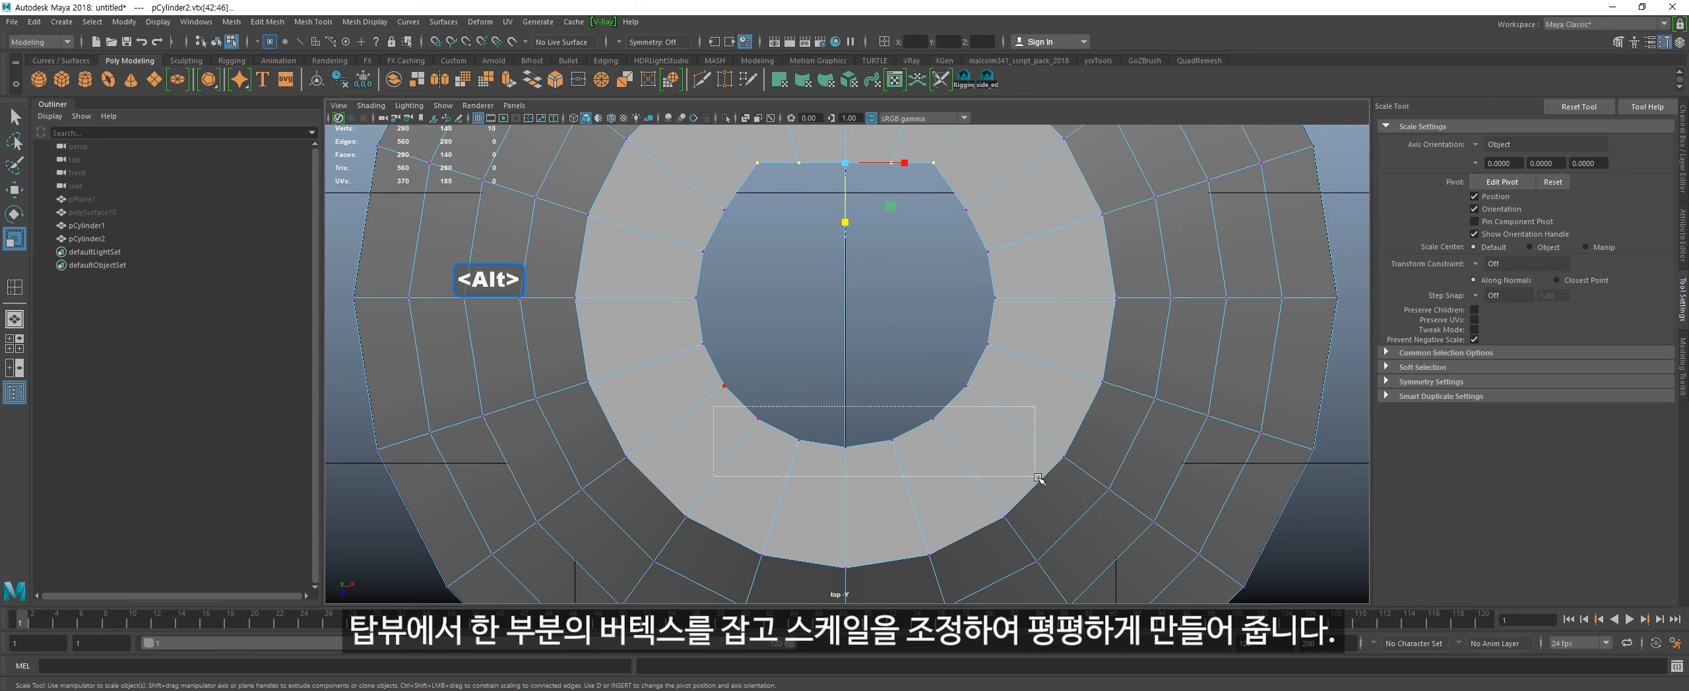
drag(1013, 473, 1016, 476)
drag(845, 494, 839, 382)
alt+middle_drag(714, 263, 742, 339)
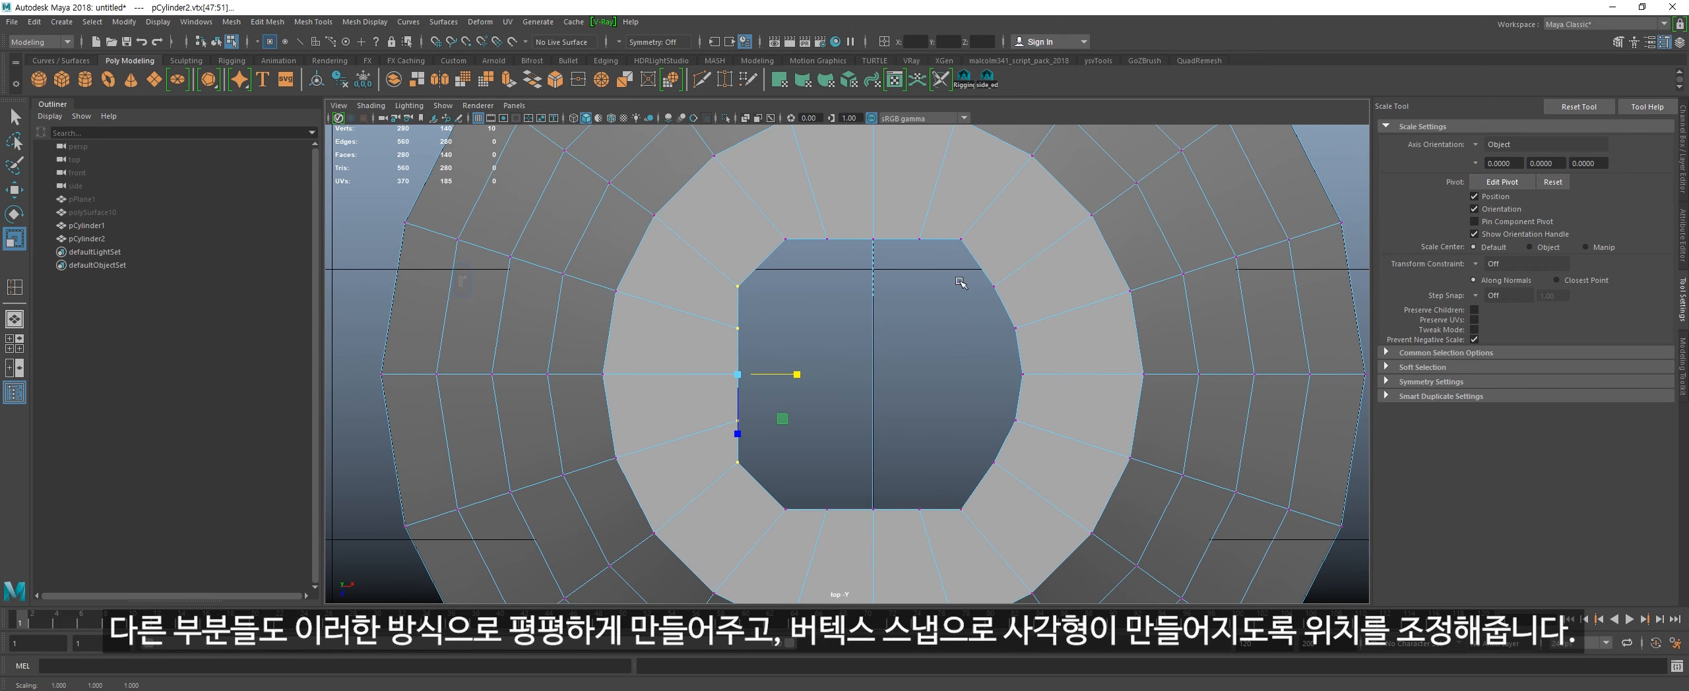
Step: Flatten the remaining side of the hole and vertex-snap the corner vertices to make the opening square
drag(981, 526, 982, 524)
key(w)
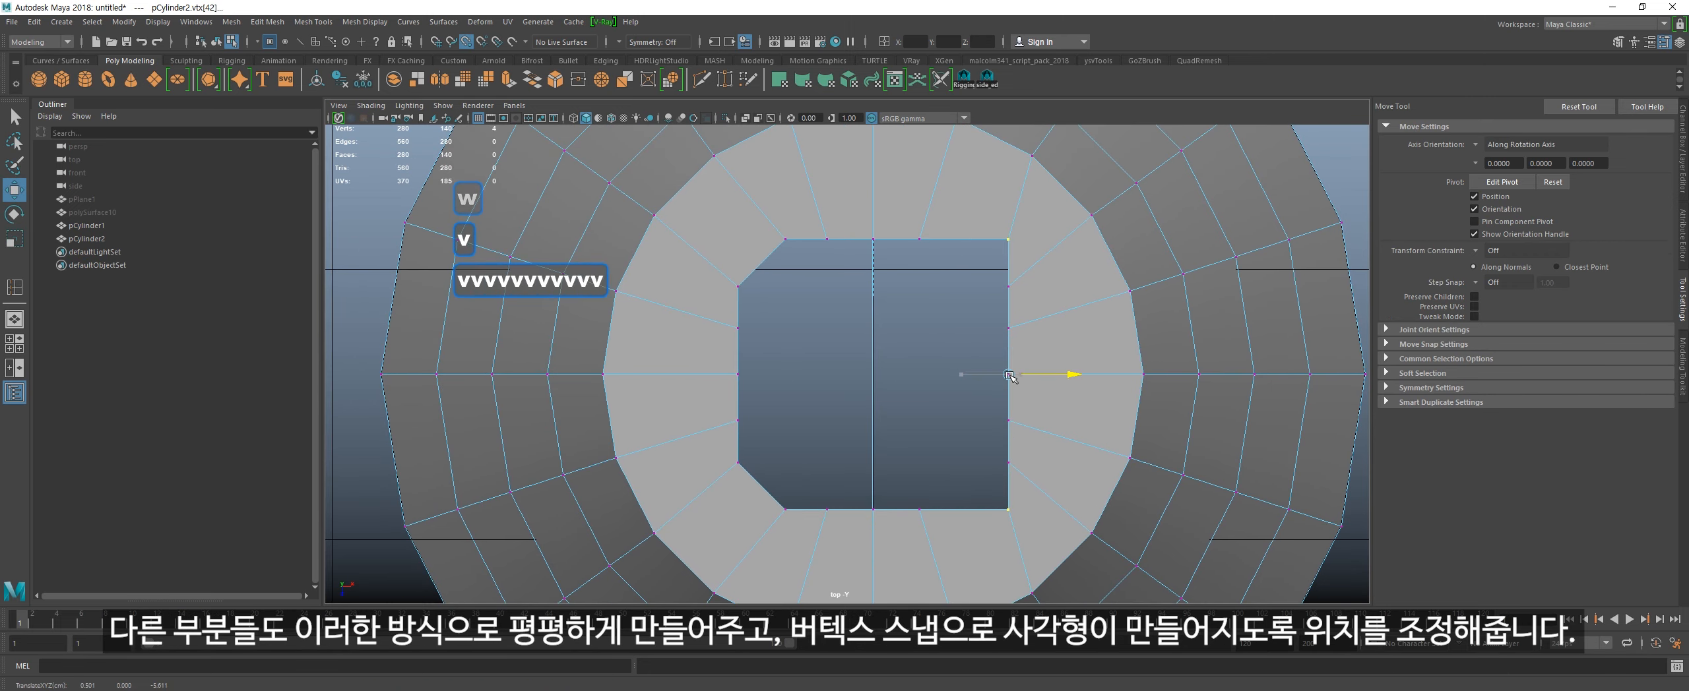
alt+middle_drag(762, 234, 906, 216)
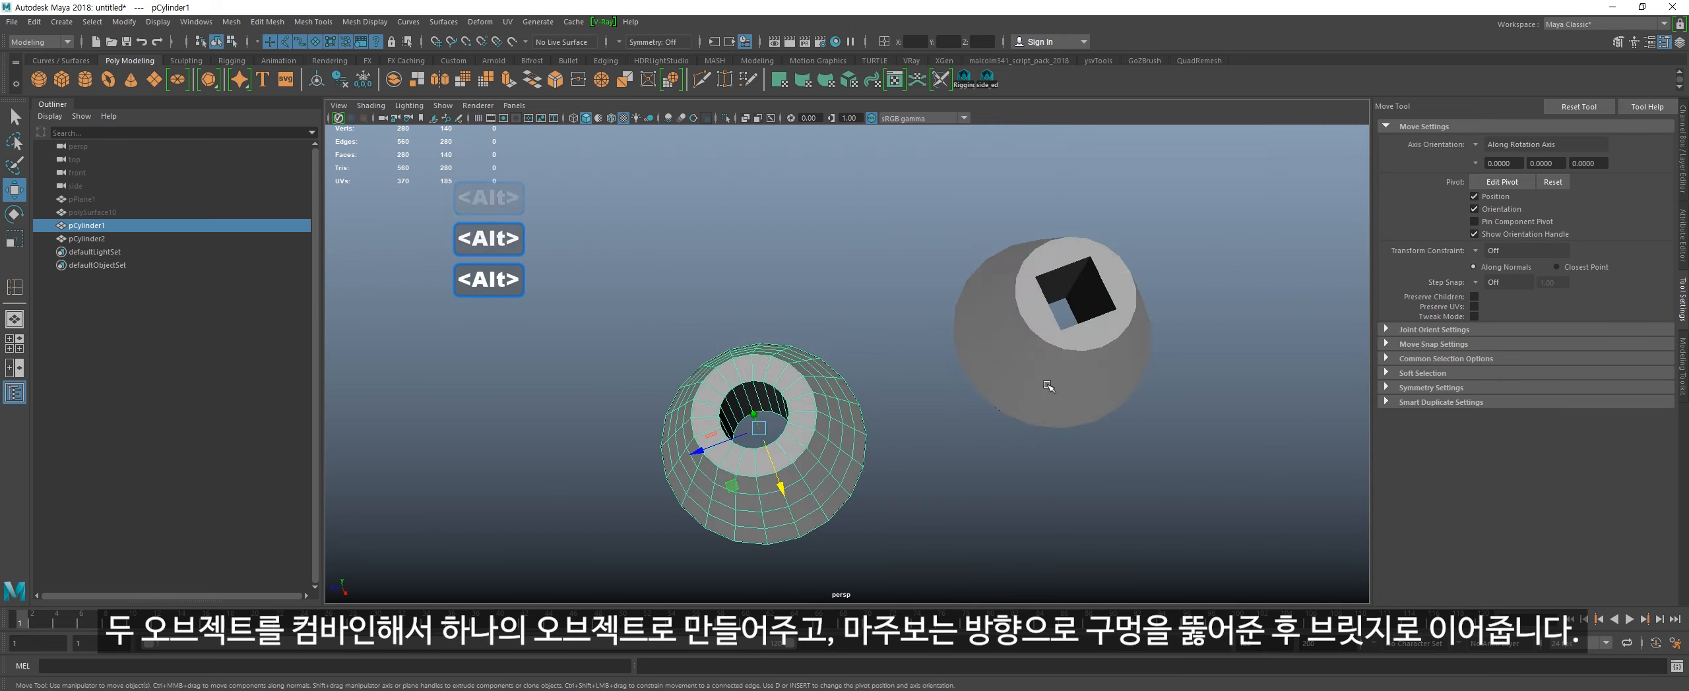
Step: Combine the two cylinders into one mesh and bridge them through openings made in their facing side walls
alt+drag(844, 396, 845, 297)
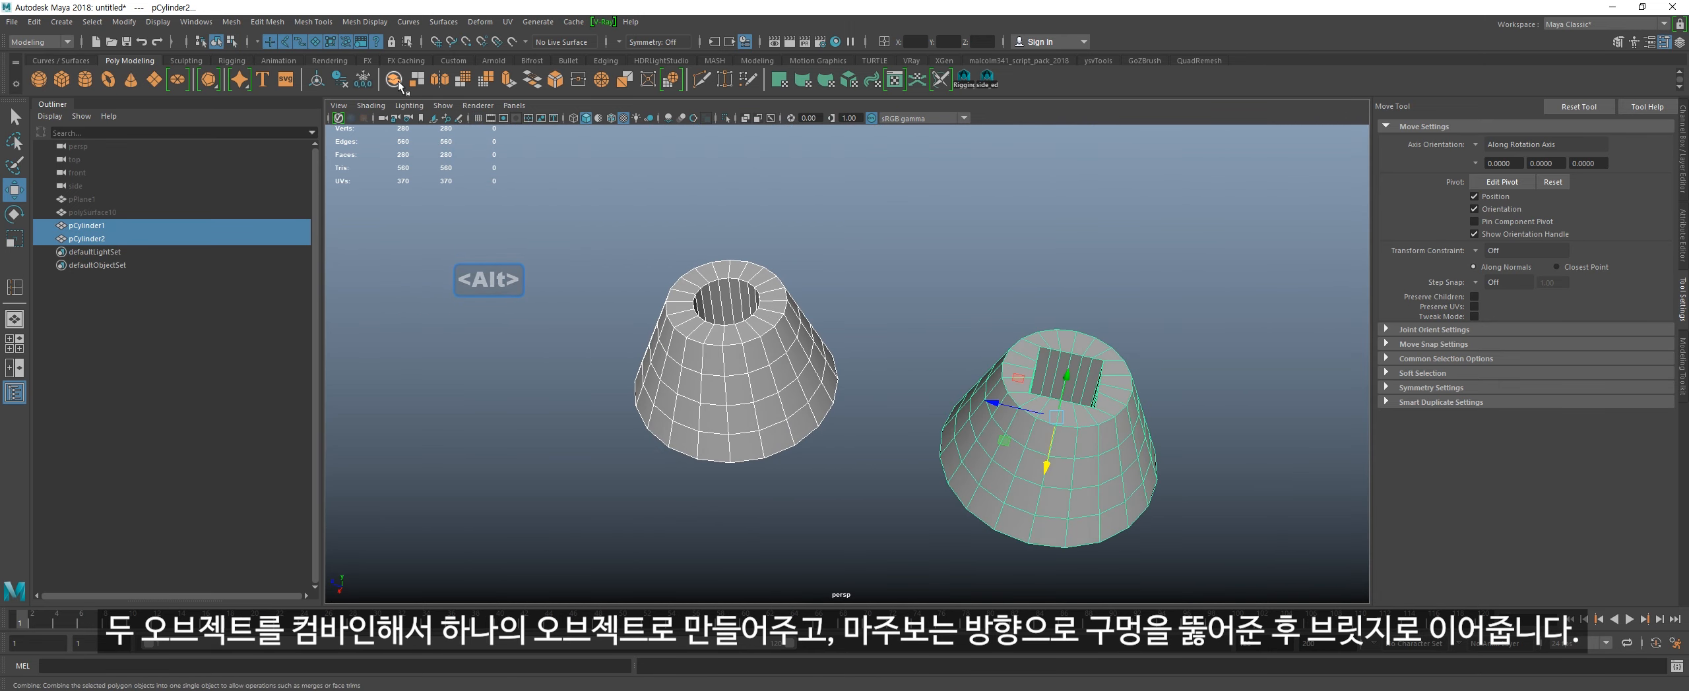
key(shift+period)
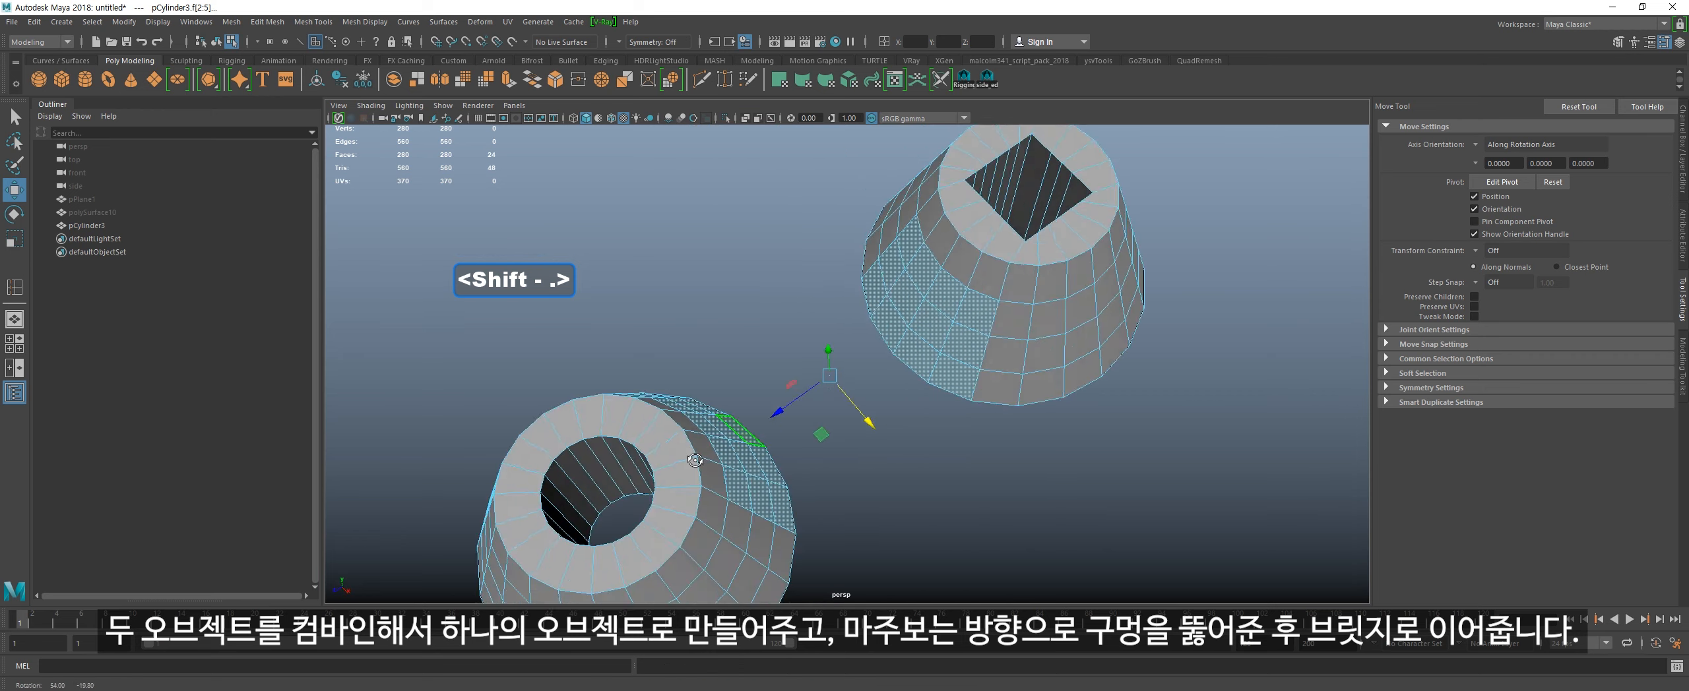
key(BackSpace)
key(alt+r)
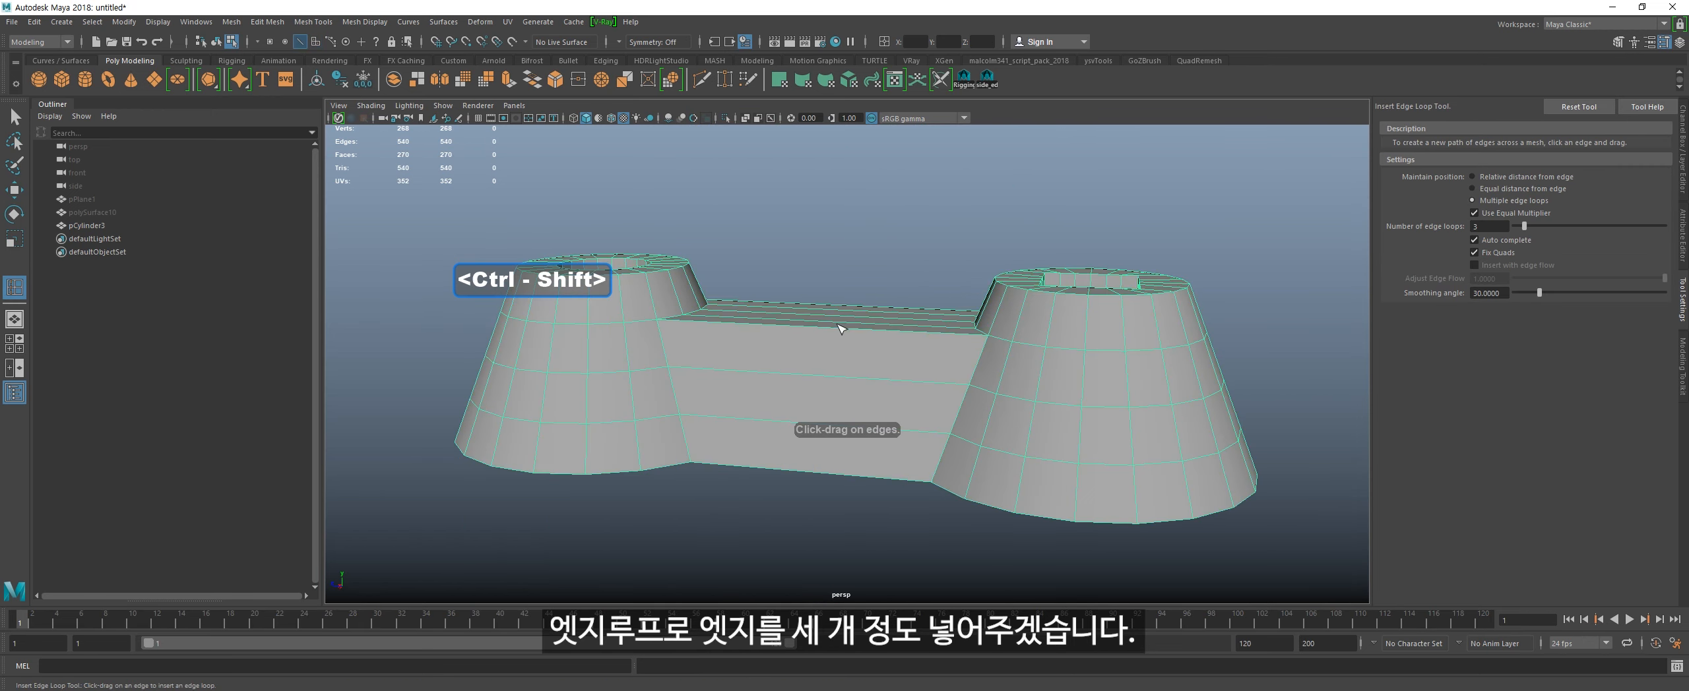
Step: Insert three edge loops across the connecting bridge and preview the mesh smoothed
click(851, 332)
alt+drag(855, 334, 897, 477)
key(alt+grave)
key(q)
click(884, 424)
scroll(870, 458, down, 4)
key(3)
key(1)
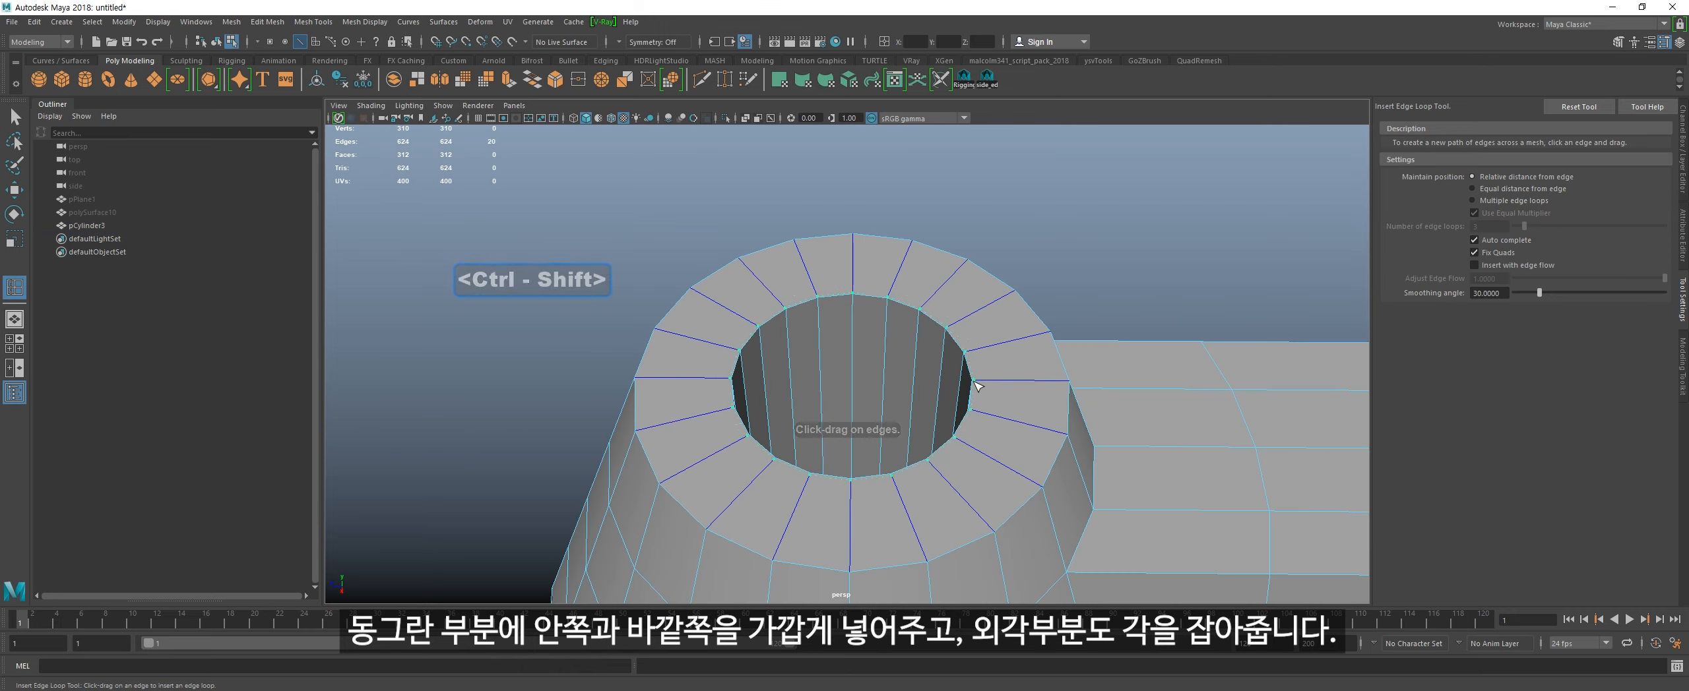
Step: Insert support edge loops close to the round hole's upper edge, inside and outside, and along the outer top rim
click(964, 370)
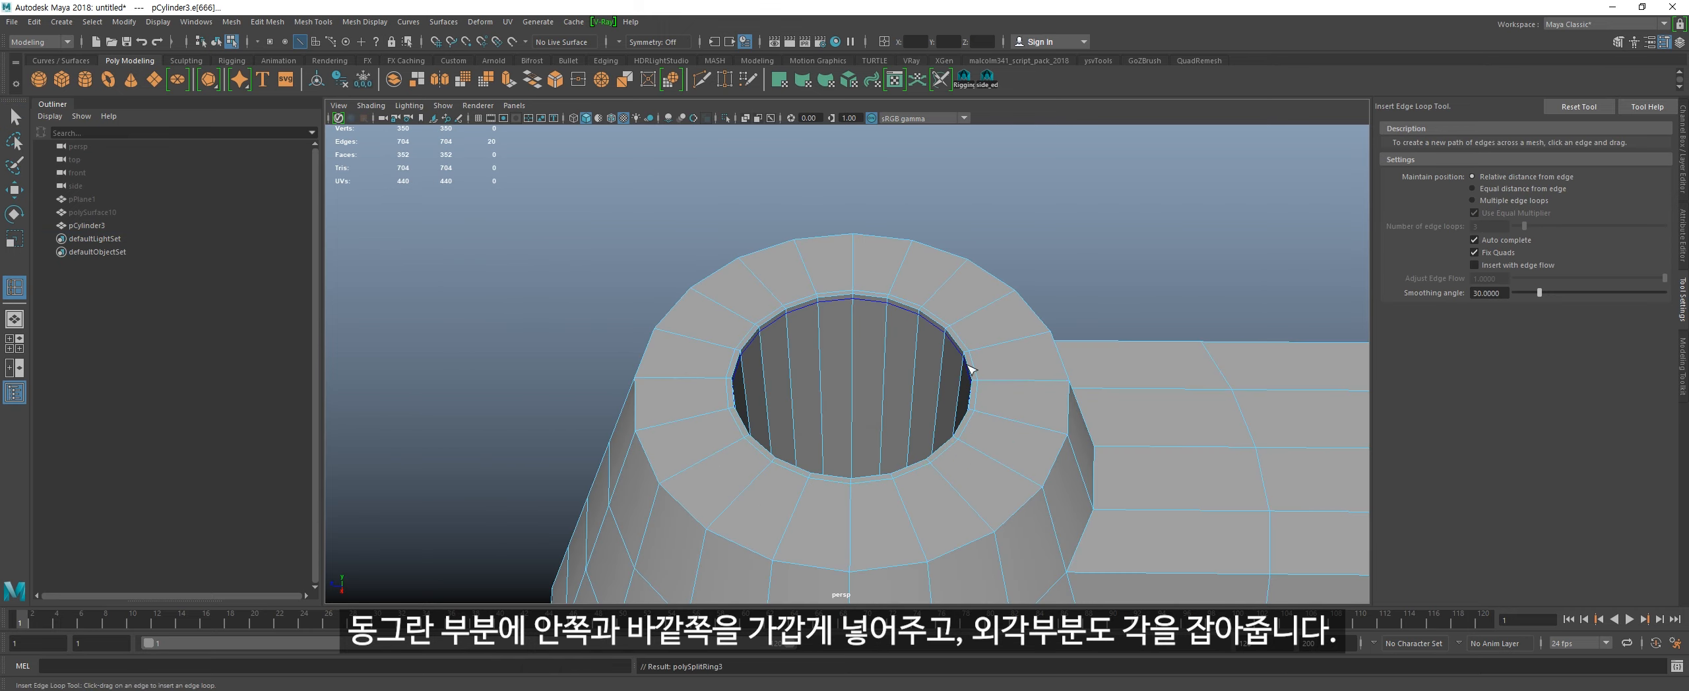
alt+drag(969, 371, 853, 443)
click(911, 435)
alt+right_drag(853, 444, 904, 475)
click(938, 450)
click(914, 400)
Step: Insert support edge loops along the bottom outer edge and on both sides of the round hole's lower edge
alt+drag(904, 475, 954, 192)
drag(925, 322, 918, 329)
alt+right_drag(918, 328, 874, 395)
alt+middle_drag(874, 395, 903, 346)
drag(931, 357, 931, 360)
alt+drag(931, 361, 1010, 369)
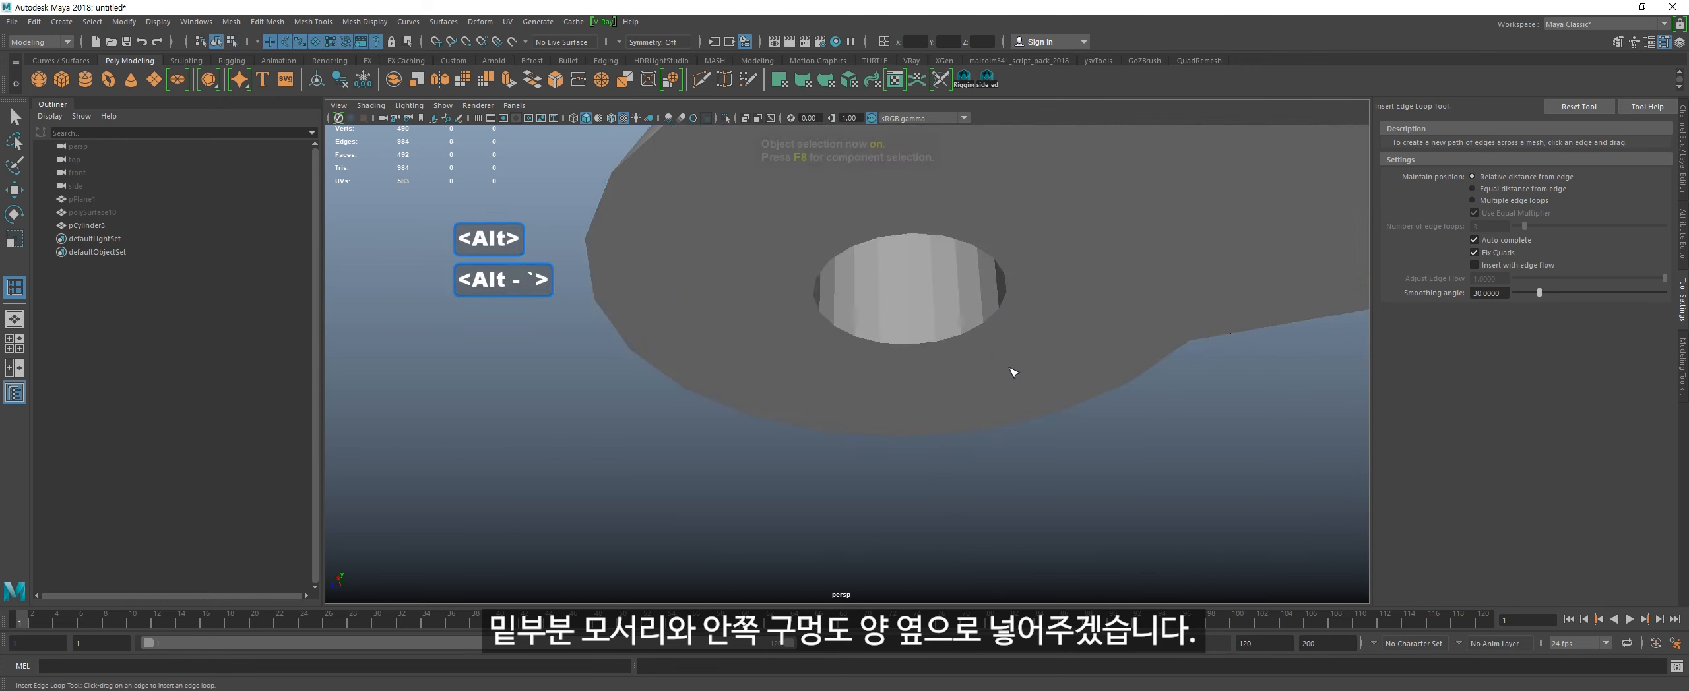
Step: Insert support edge loops around the square hole and outer rim, plus loops on both sides of the square's corner
drag(907, 351, 902, 347)
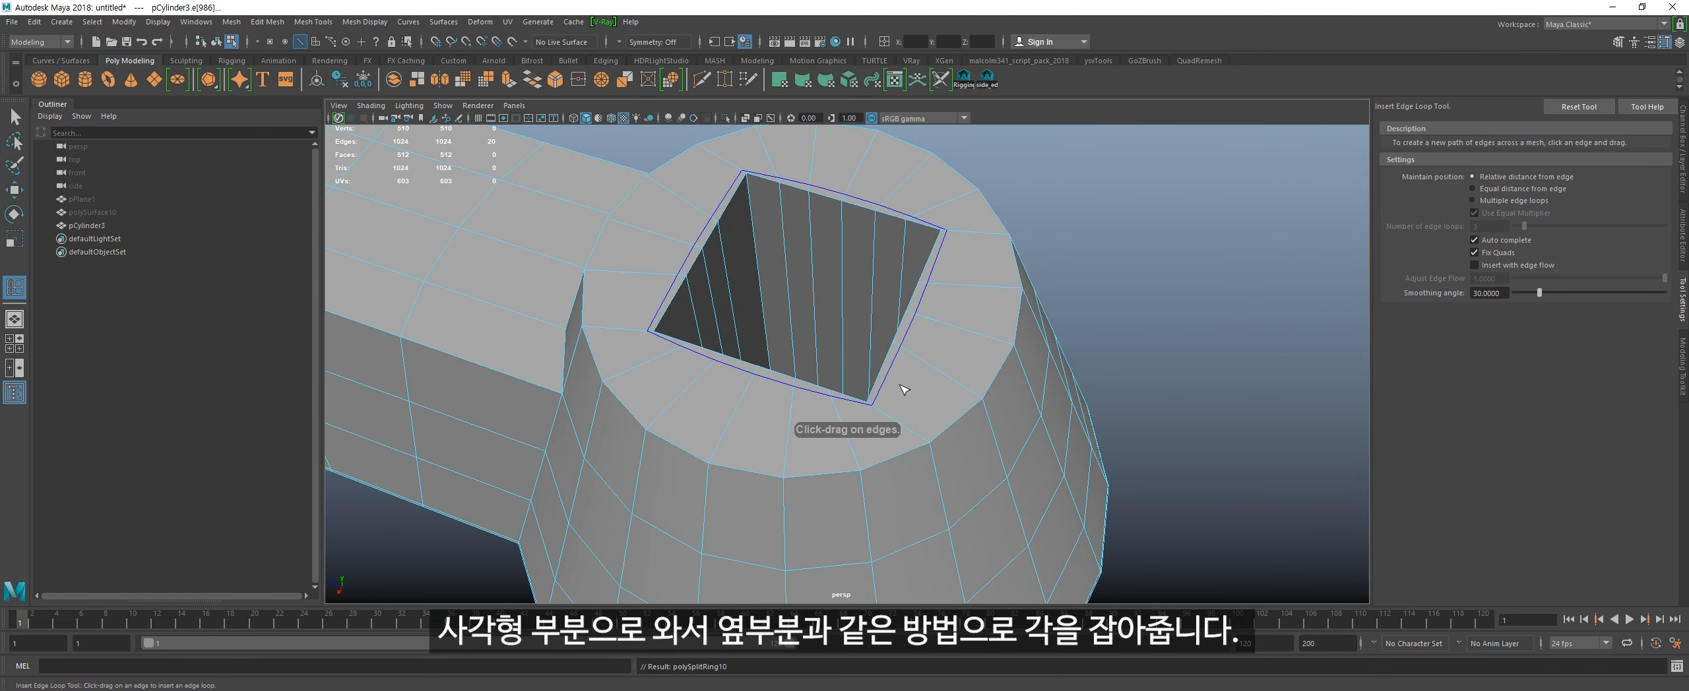
drag(909, 429, 931, 453)
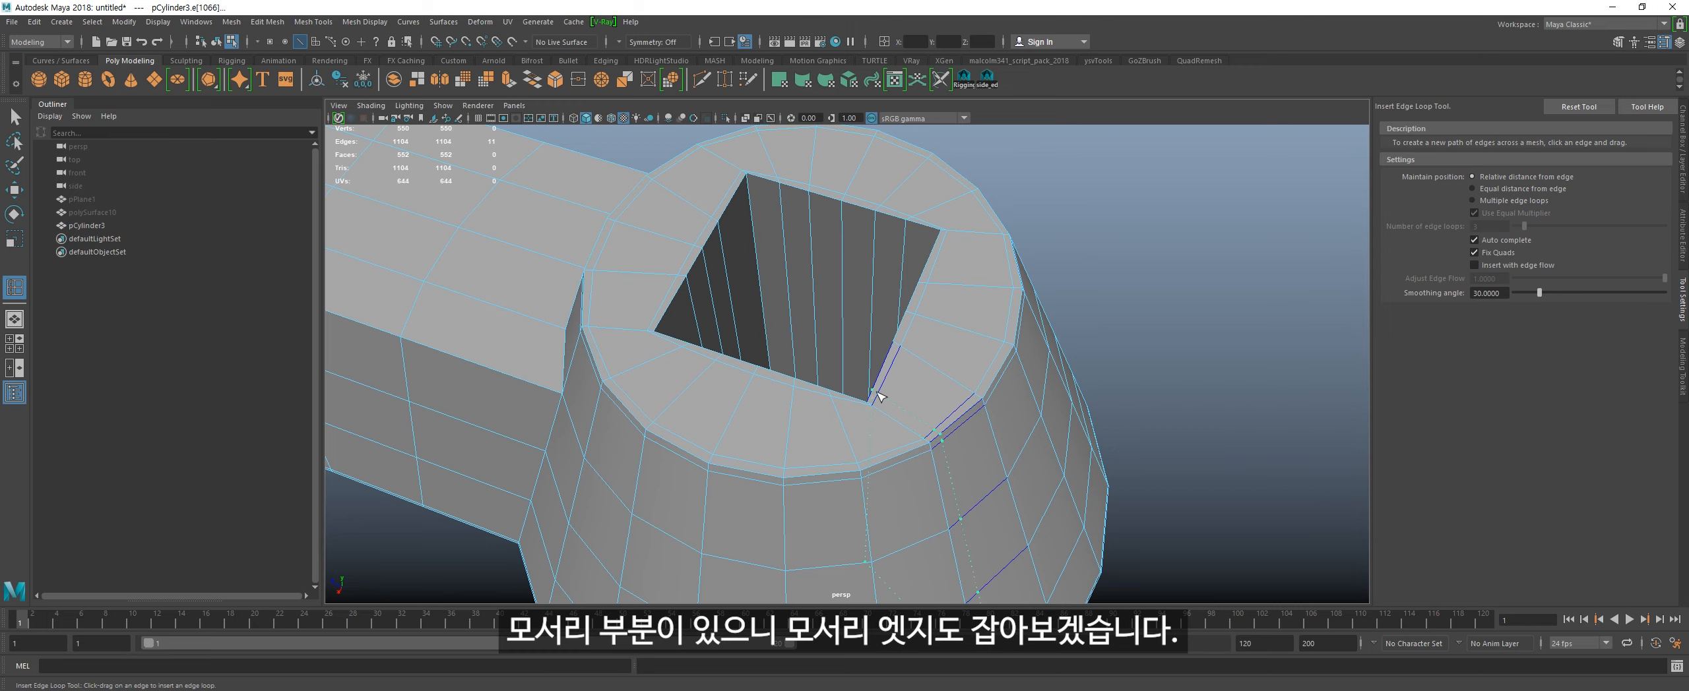
key(q)
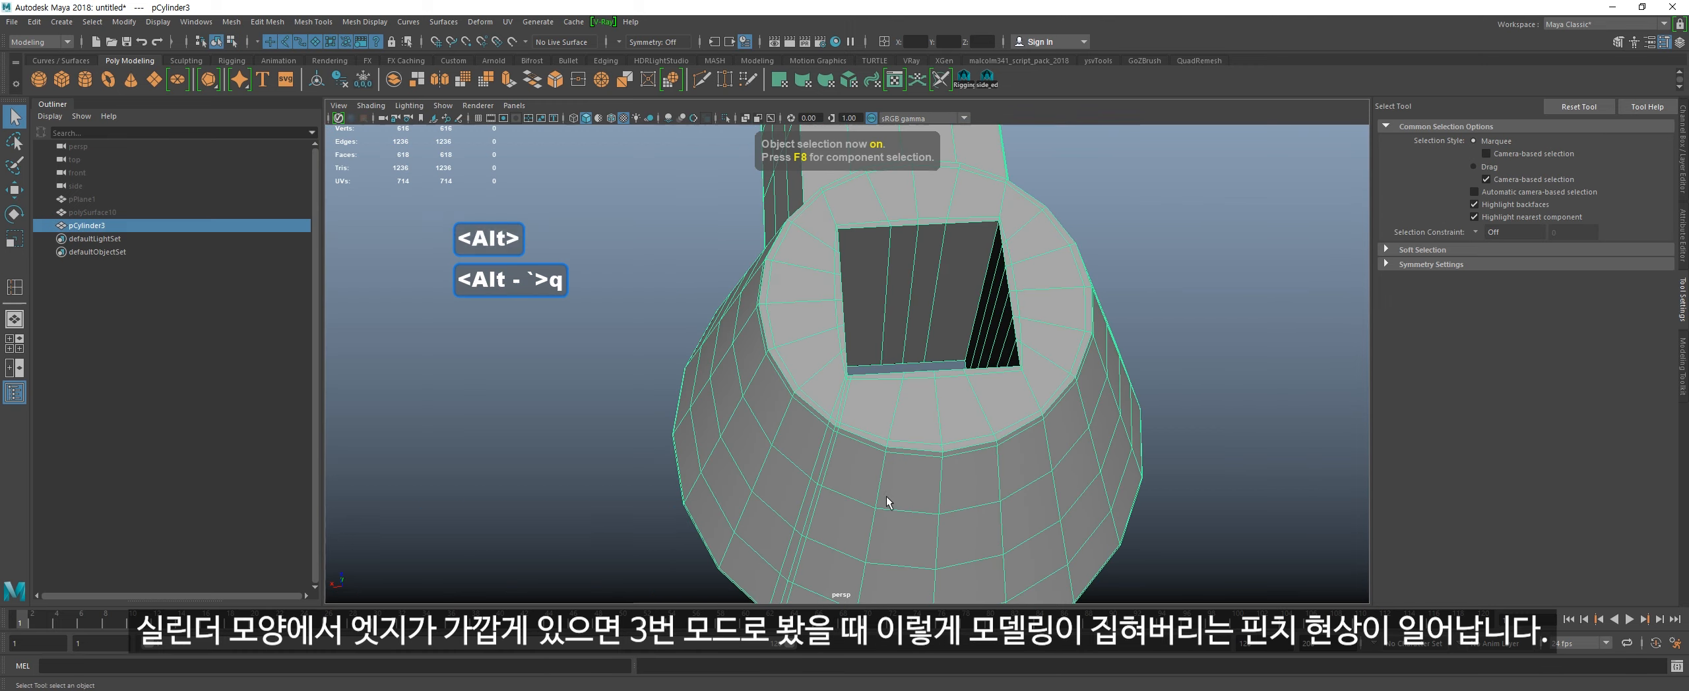
Step: Preview the mesh smoothed and examine how the close corner loops affect the square-hole cylinder's outer wall
key(3)
mouse_move(884, 492)
alt+mouse_down()
mouse_move(1127, 478)
mouse_move(953, 512)
mouse_move(868, 483)
mouse_move(893, 477)
alt+mouse_up()
scroll(868, 483, up, 2)
alt+middle_drag(893, 478, 976, 338)
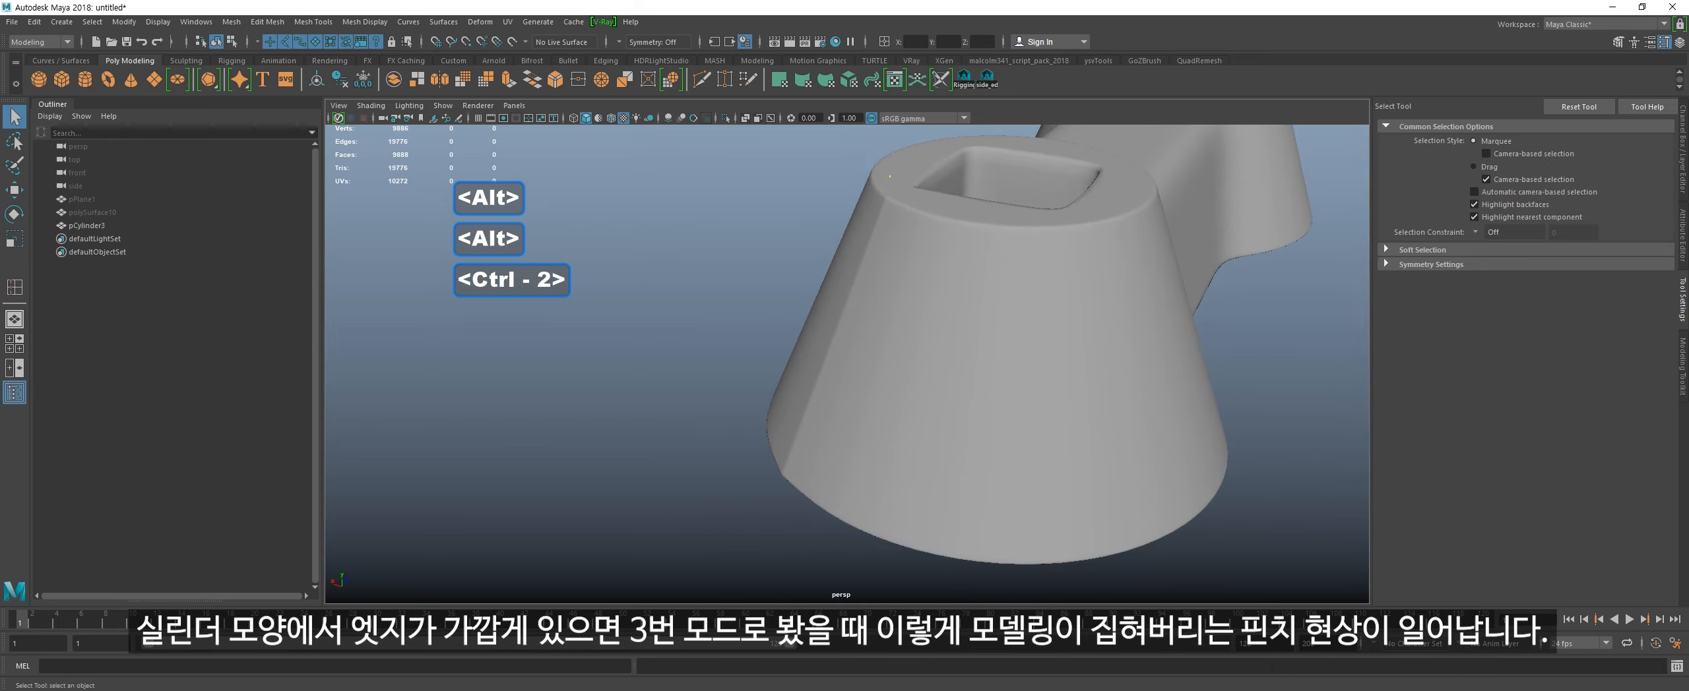
key(Escape)
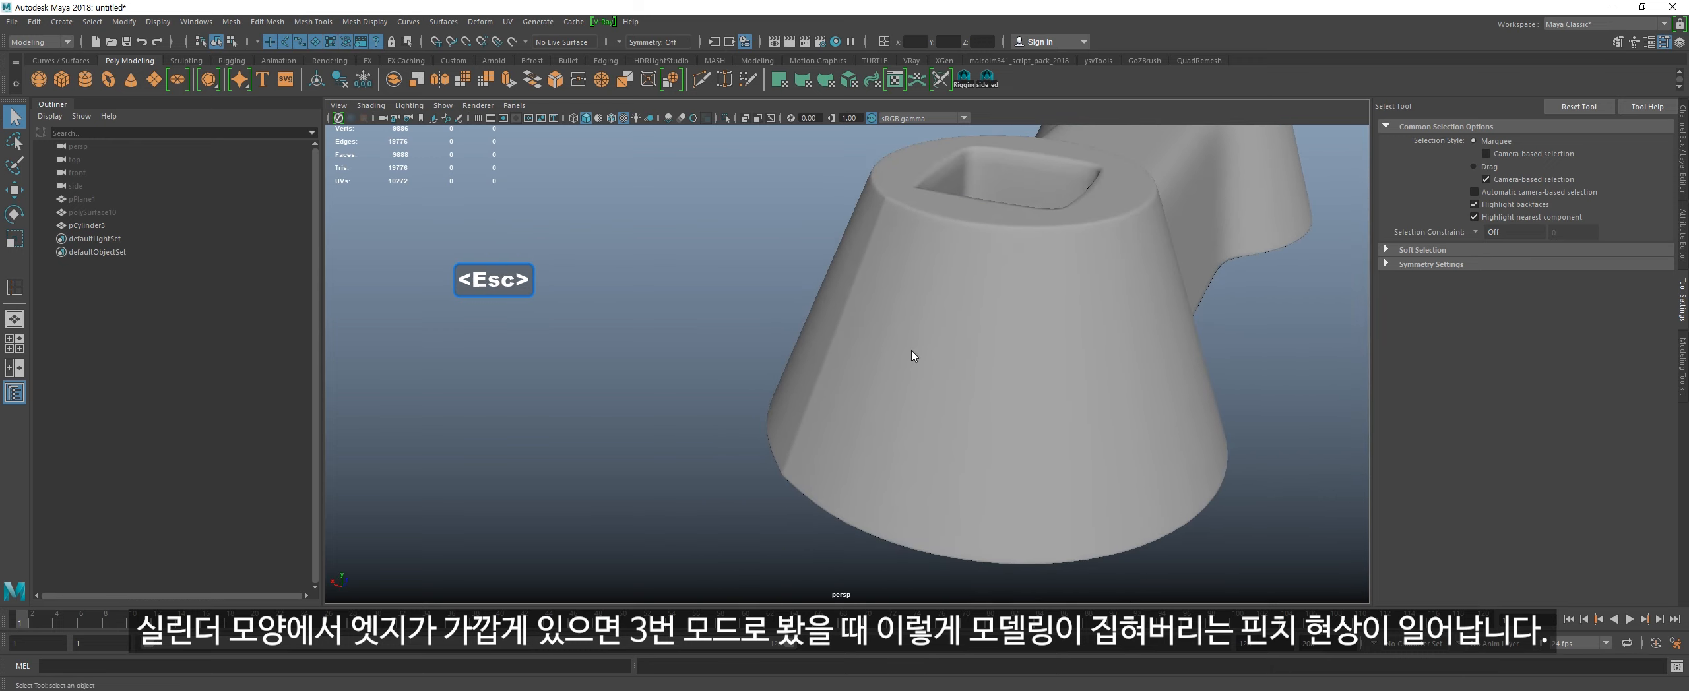
alt+drag(913, 350, 976, 396)
key(1)
click(942, 354)
alt+middle_drag(881, 359, 884, 483)
scroll(882, 476, up, 2)
key(1)
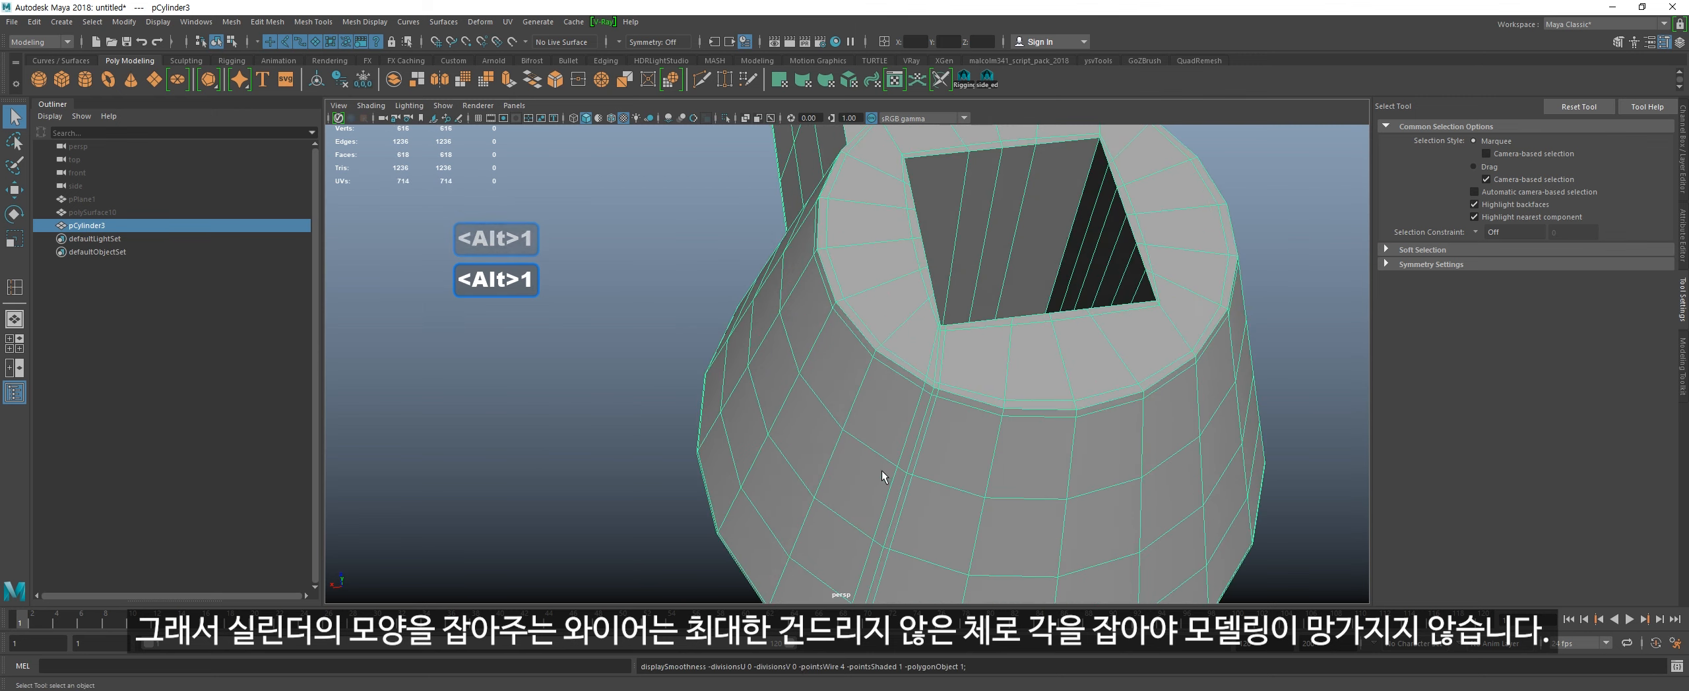
Step: With Multi-Cut, reroute the square corner's support edges on the top face to the neighbouring outer vertices on both sides
alt+drag(881, 469, 976, 447)
scroll(976, 447, up, 3)
alt+middle_drag(976, 447, 903, 478)
alt+drag(902, 478, 885, 502)
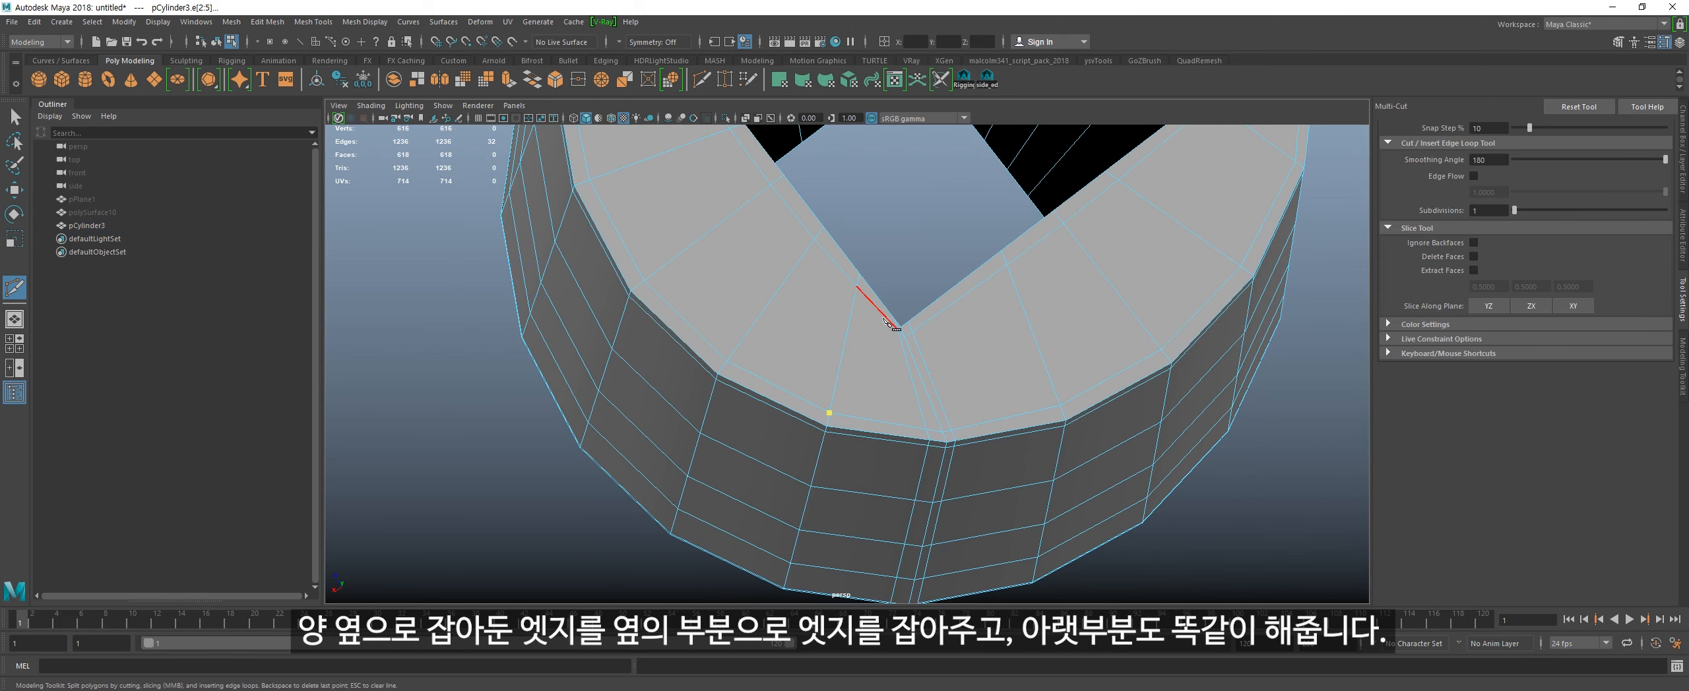
right_click(900, 363)
alt+drag(901, 363, 860, 364)
click(915, 320)
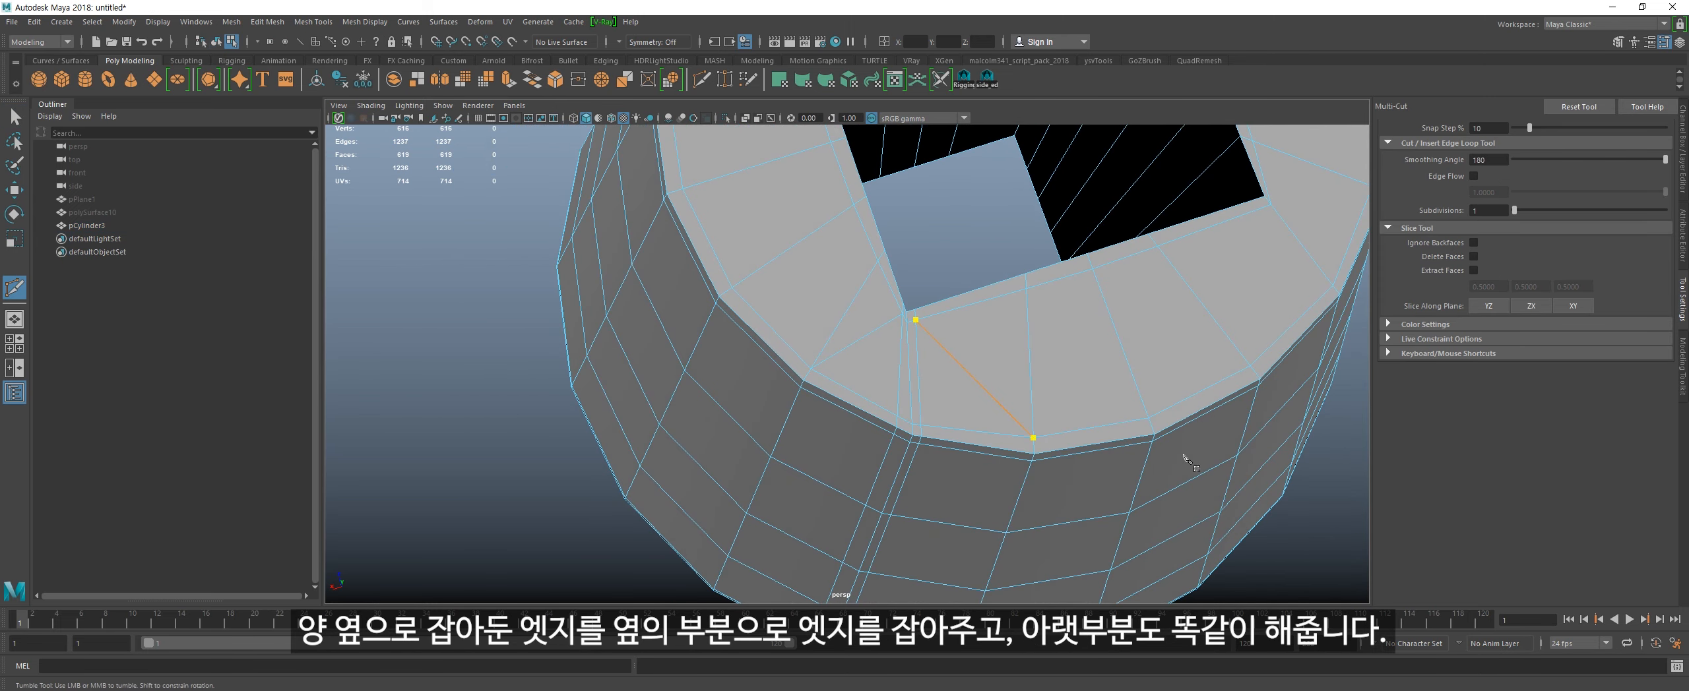
right_click(992, 424)
Step: Make the same Multi-Cut reroutes on the underside, from the square corner to the neighbouring outer vertices
alt+drag(991, 424, 924, 263)
click(859, 423)
click(800, 263)
click(864, 427)
click(980, 274)
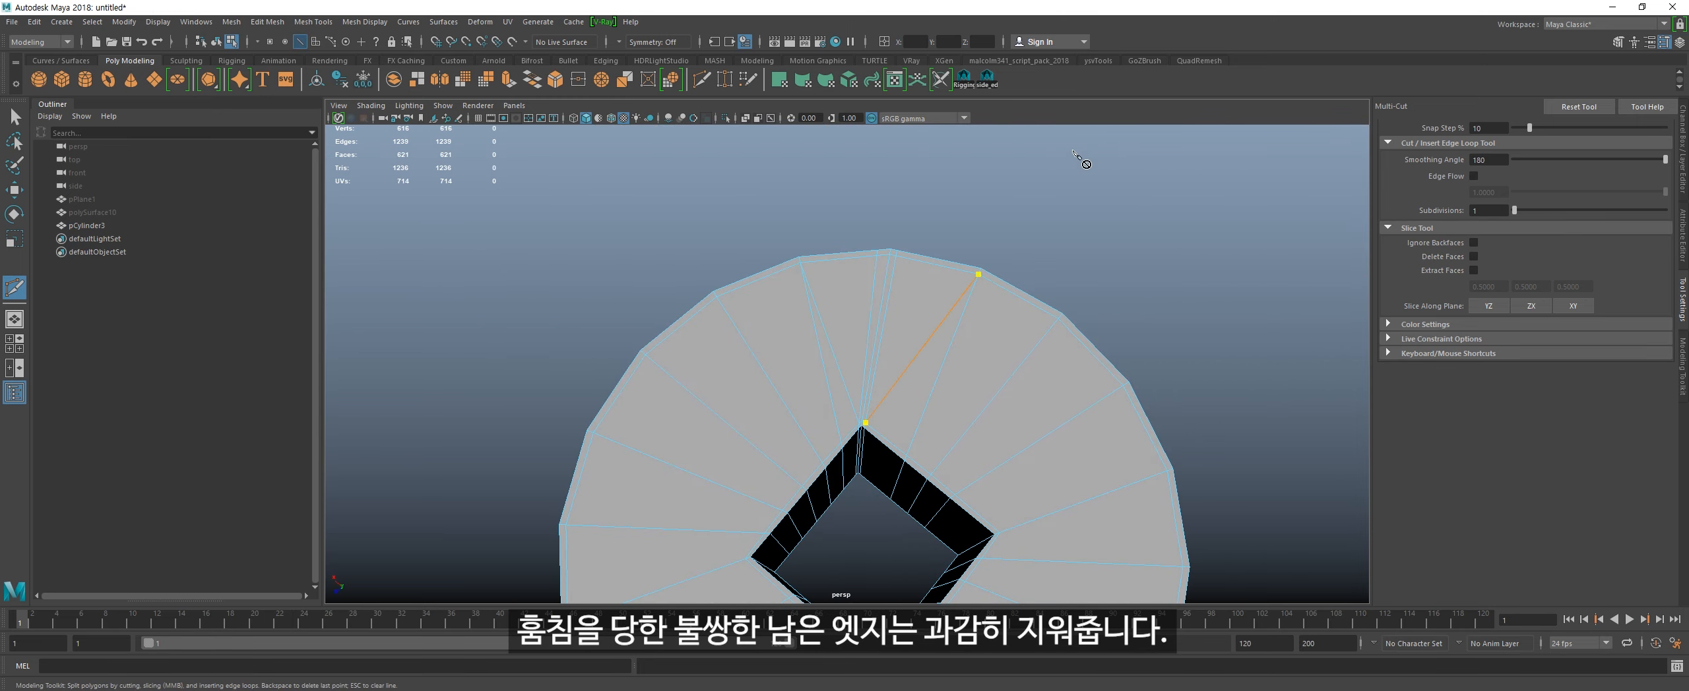
Step: Delete the leftover corner support edges on the outer wall and both end faces, and check the result smoothed
alt+drag(1082, 162, 957, 369)
key(q)
double_click(923, 432)
shift+double_click(907, 429)
key(ctrl+BackSpace)
click(755, 435)
shift+click(908, 429)
alt+drag(907, 428, 890, 264)
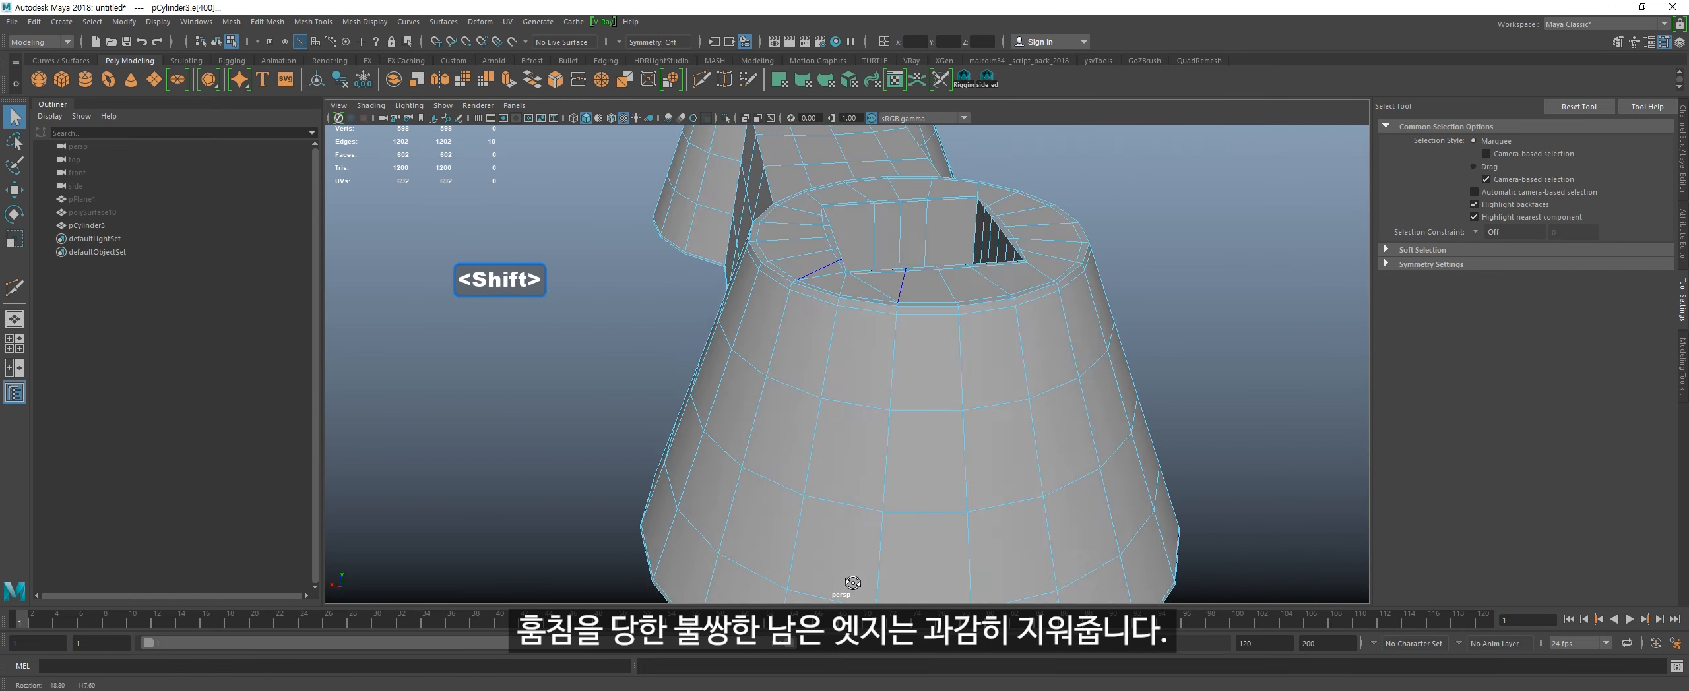
key(ctrl+BackSpace)
key(3)
key(1)
Step: Insert edge loops on both sides of the next corner of the square hole
alt+drag(860, 448, 924, 395)
key(alt+e)
drag(926, 325, 726, 362)
key(alt+grave)
key(q)
key(3)
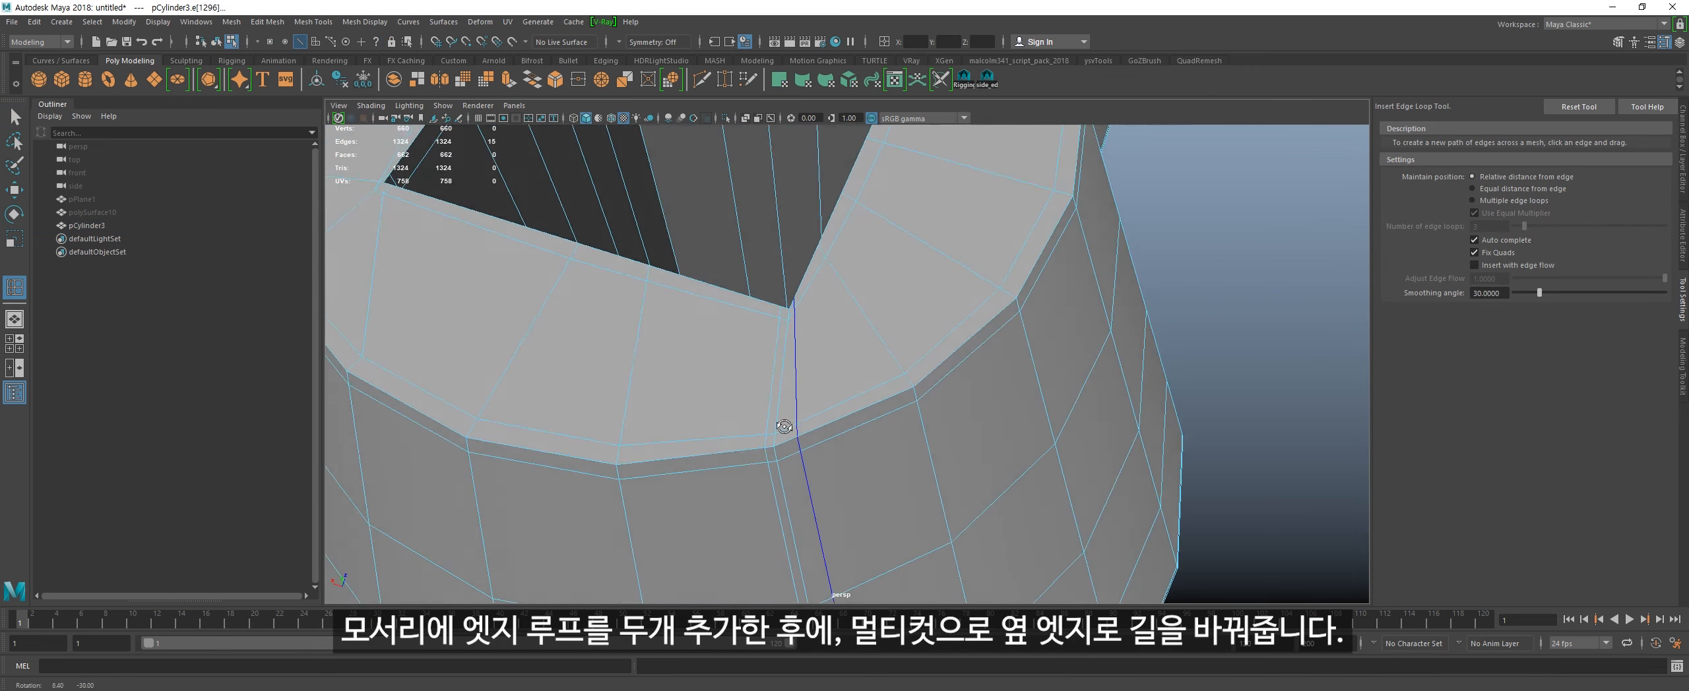
Step: With Multi-Cut, reroute this square corner's support edges to the neighbouring outer vertices on the top face and underside
alt+drag(788, 455, 776, 383)
key(alt+s)
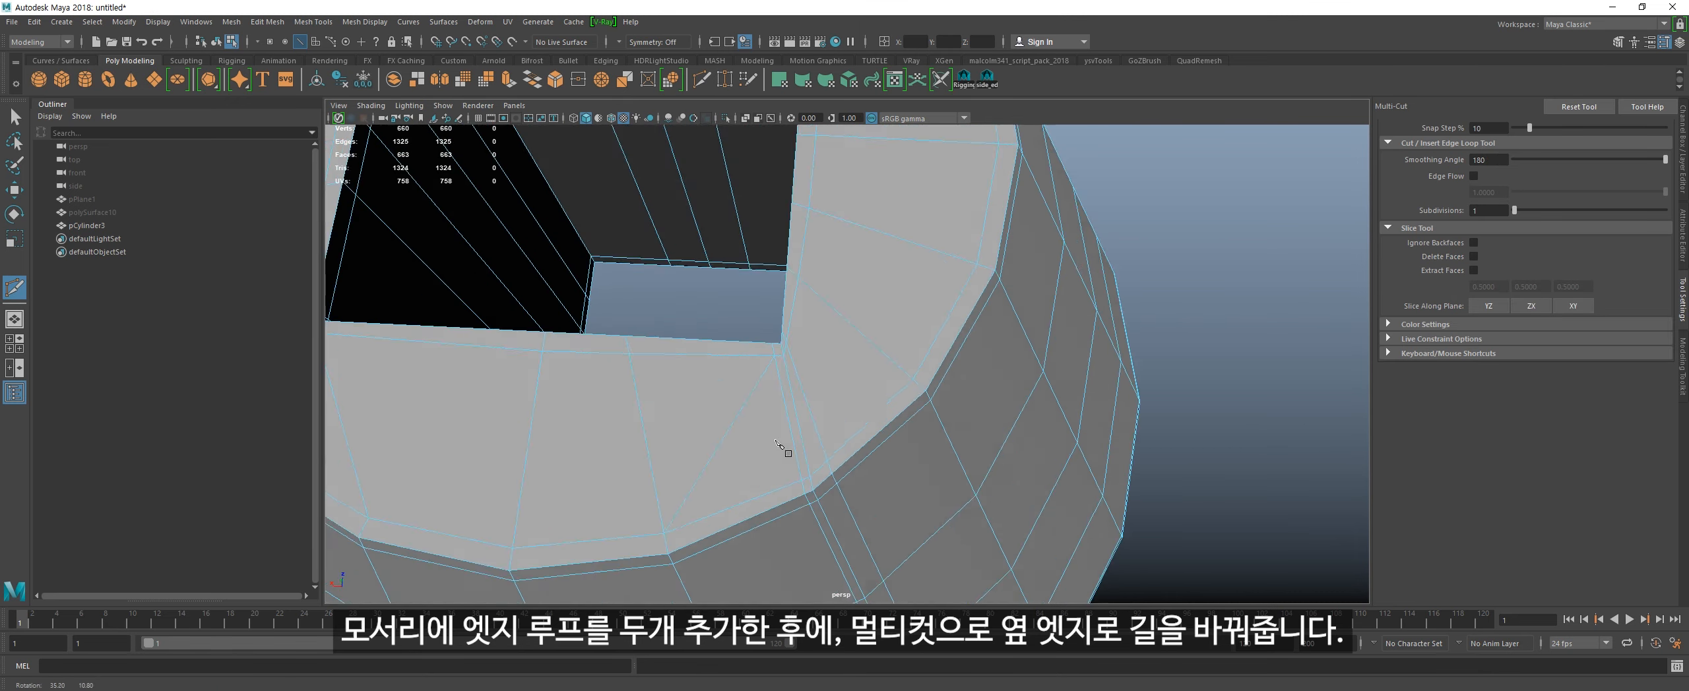
alt+drag(785, 450, 738, 422)
click(803, 354)
click(905, 395)
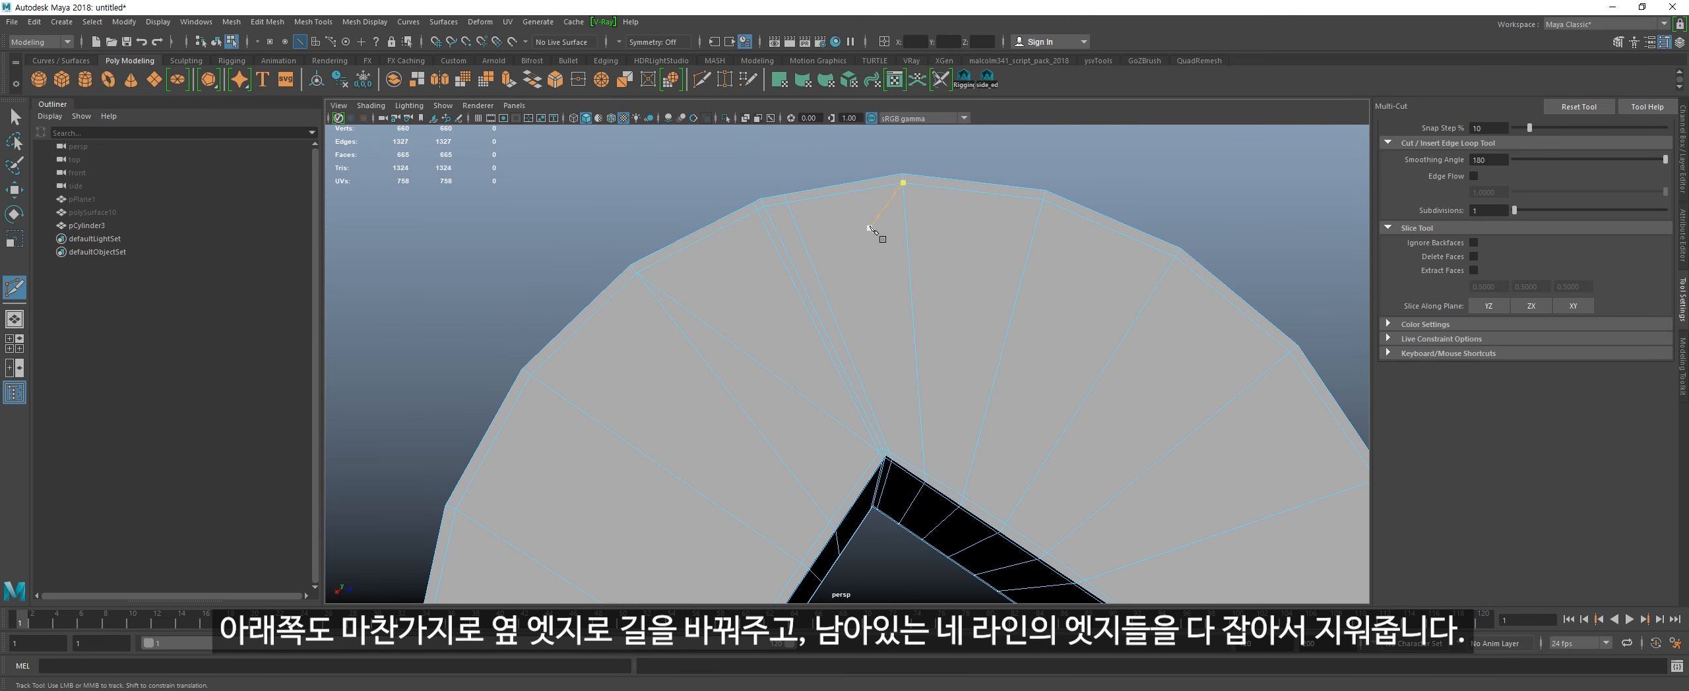
Step: Delete the leftover support edges of this square corner along with their vertices, and check the result smoothed
key(q)
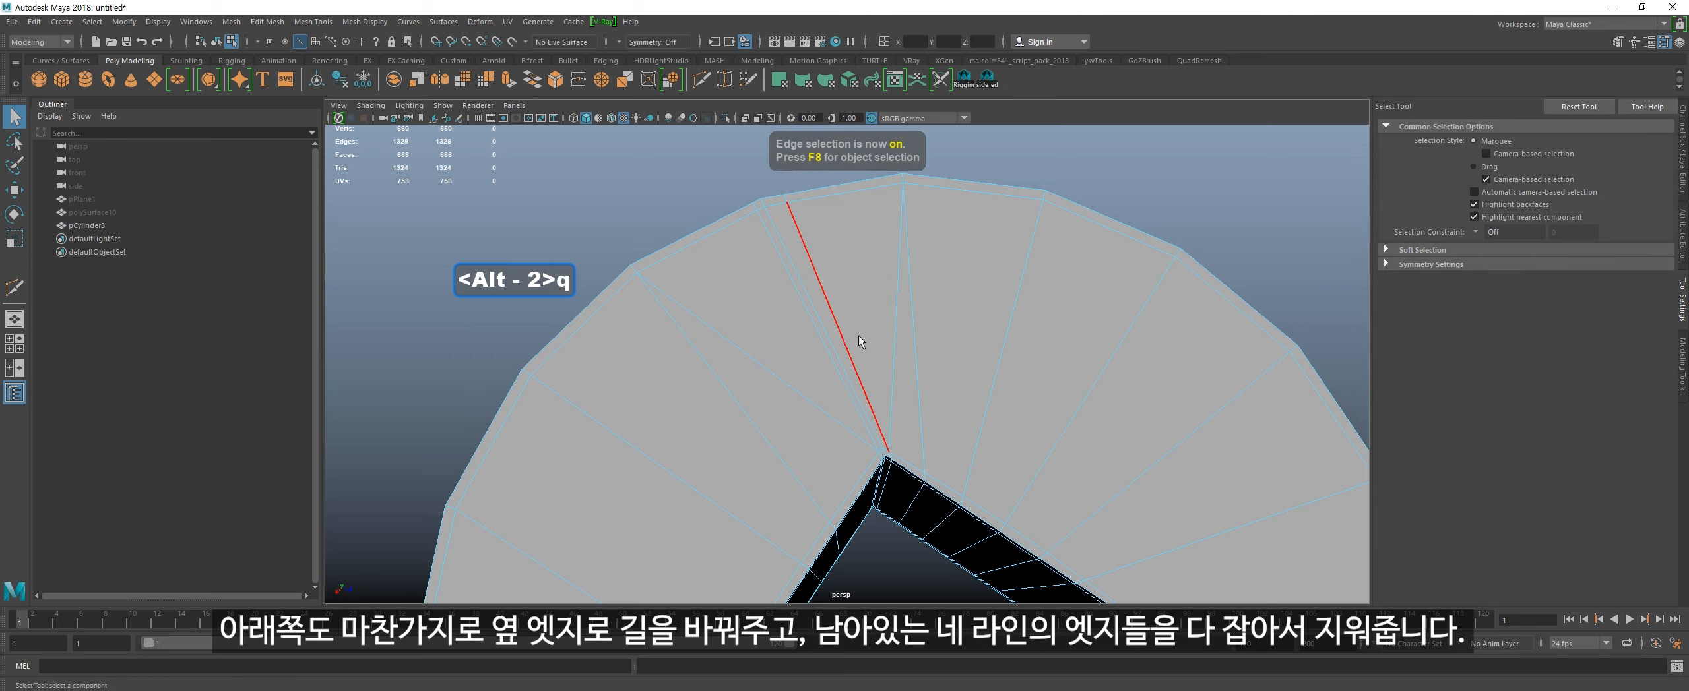
shift+double_click(737, 404)
shift+double_click(917, 388)
key(ctrl+BackSpace)
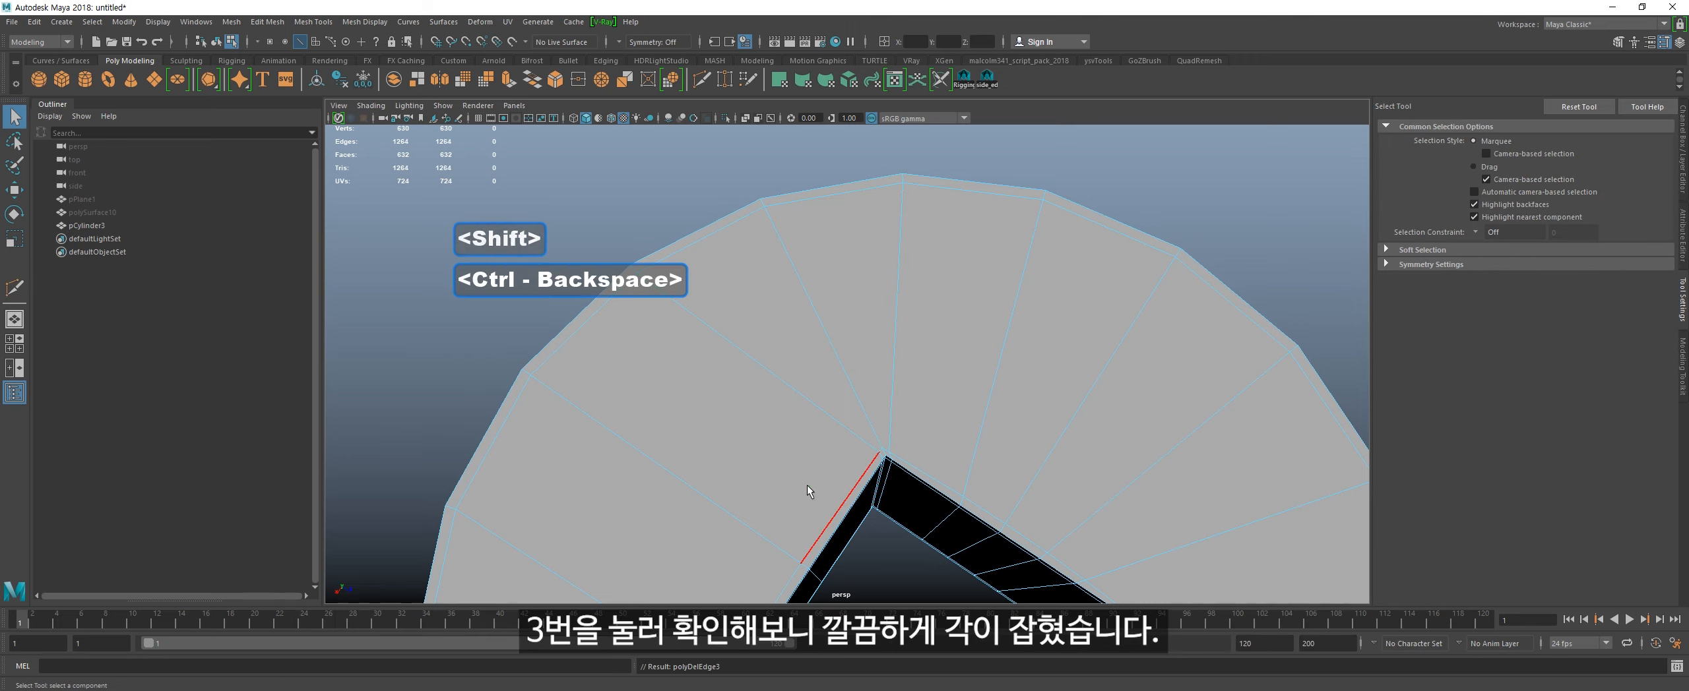
scroll(808, 486, down, 4)
alt+drag(807, 486, 967, 525)
alt+middle_drag(912, 354, 926, 427)
key(alt+grave)
key(3)
Step: Reroute the support edges of the next square-hole corner to the neighbouring outer vertices with Multi-Cut
alt+drag(926, 427, 970, 455)
click(1193, 422)
alt+drag(966, 548, 947, 409)
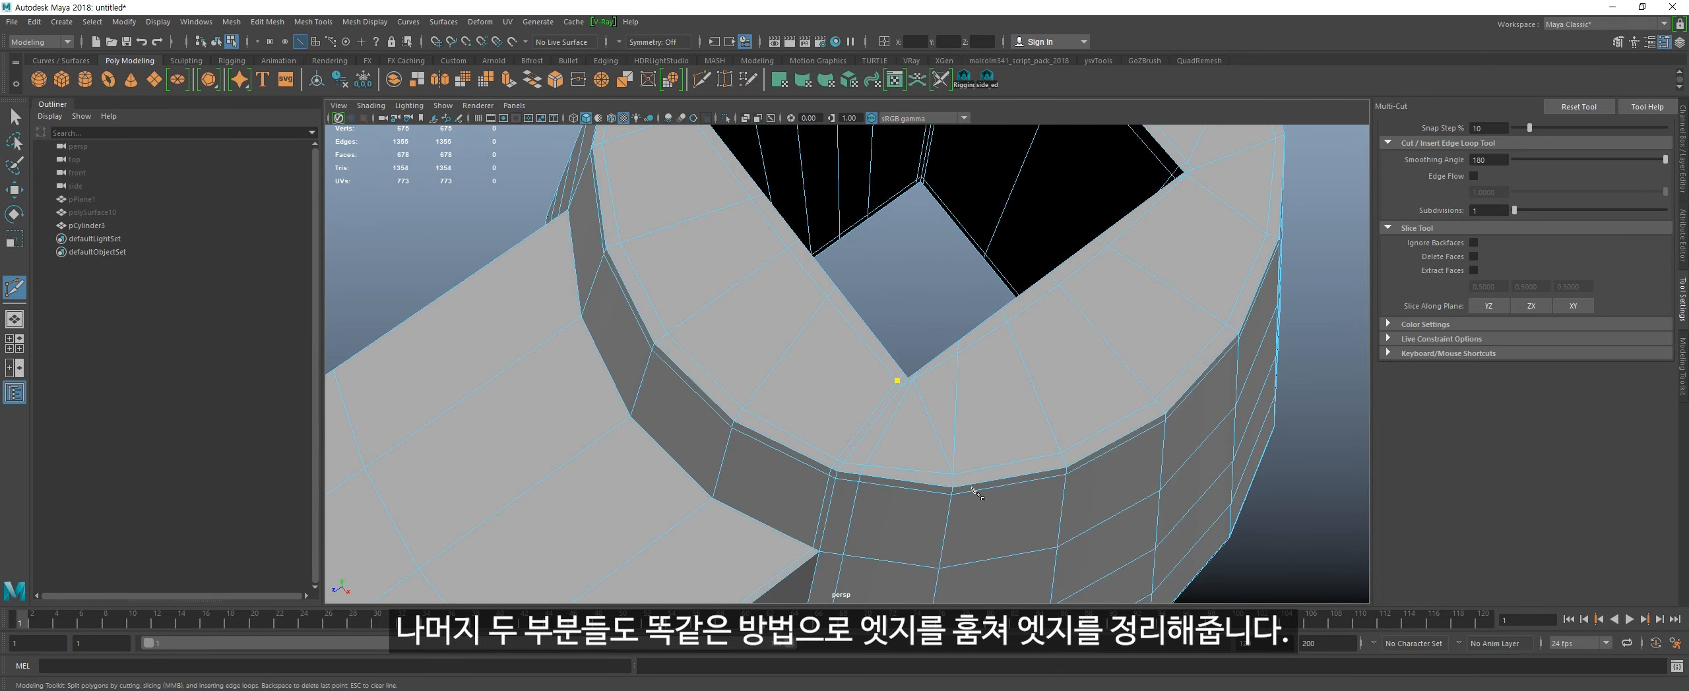
mouse_move(791, 422)
alt+right_down()
mouse_move(861, 446)
mouse_move(891, 330)
mouse_move(823, 417)
alt+right_up()
Step: Delete the leftover support edges at the remaining square-hole corner, on the outer wall and end faces
key(q)
double_click(823, 417)
shift+double_click(847, 346)
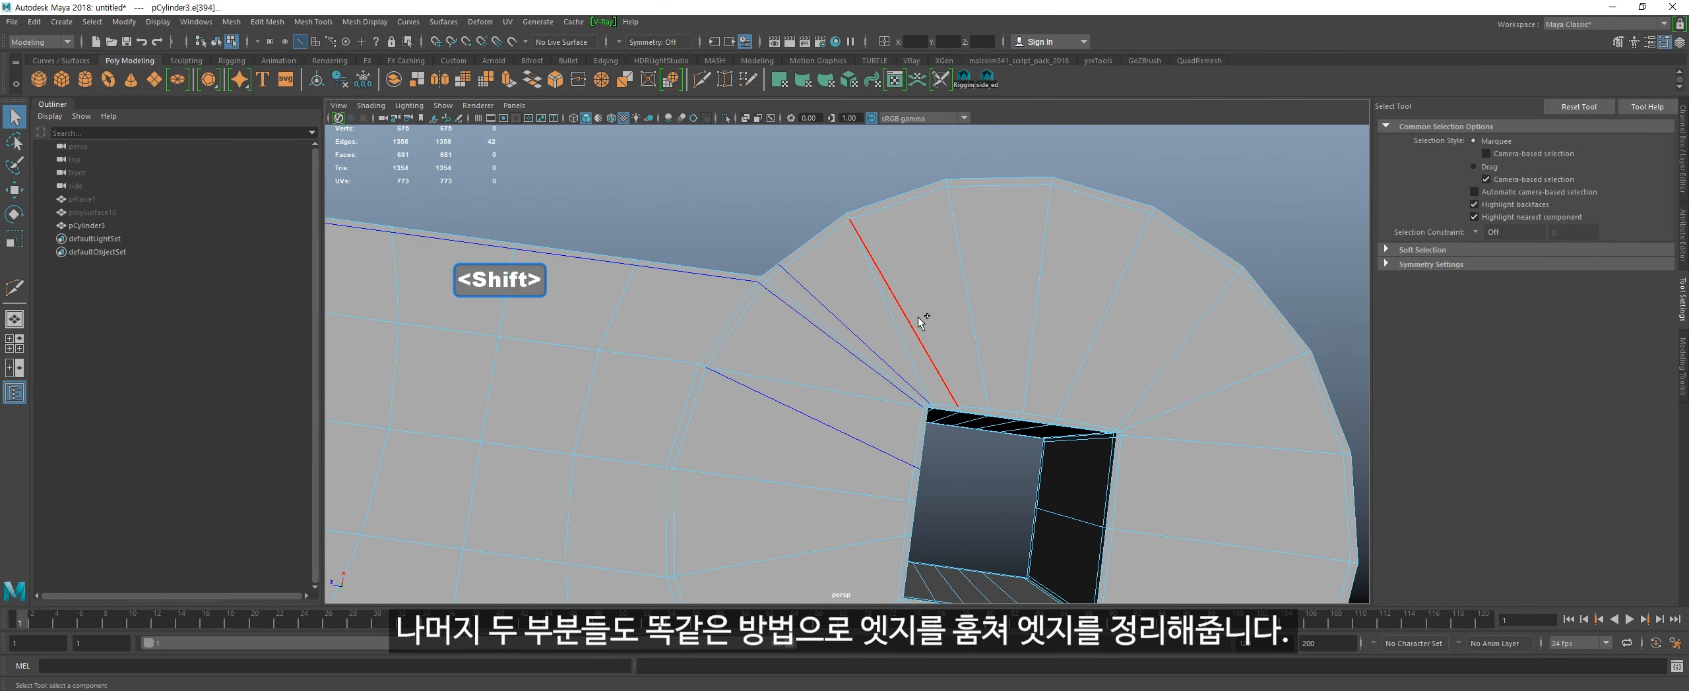
shift+double_click(886, 307)
alt+drag(885, 308, 928, 494)
key(ctrl+BackSpace)
Step: Insert an edge loop midway around the square-hole cylinder's sloped wall, above the corner where the bar joins it
key(ctrl+2)
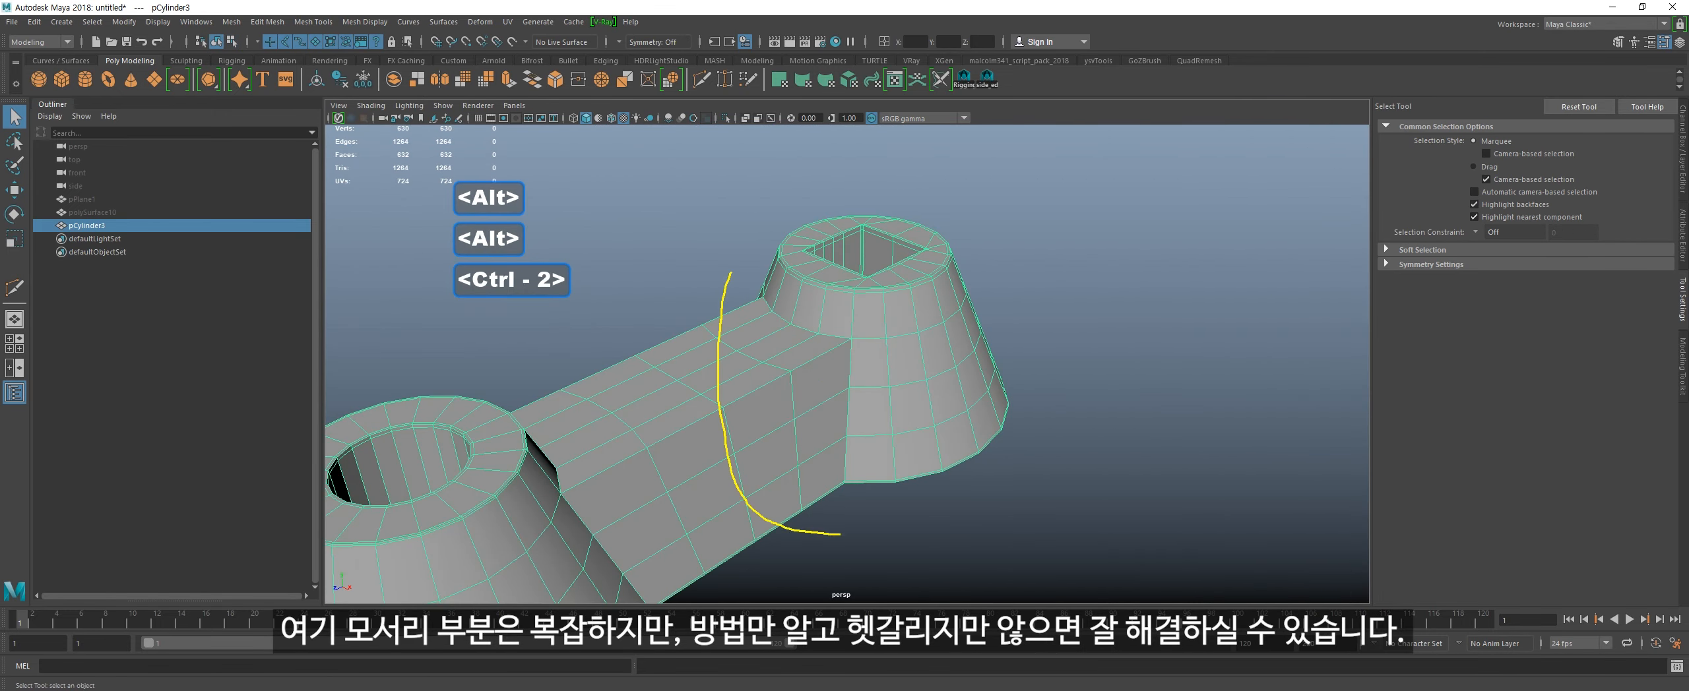
key(Escape)
scroll(834, 414, up, 4)
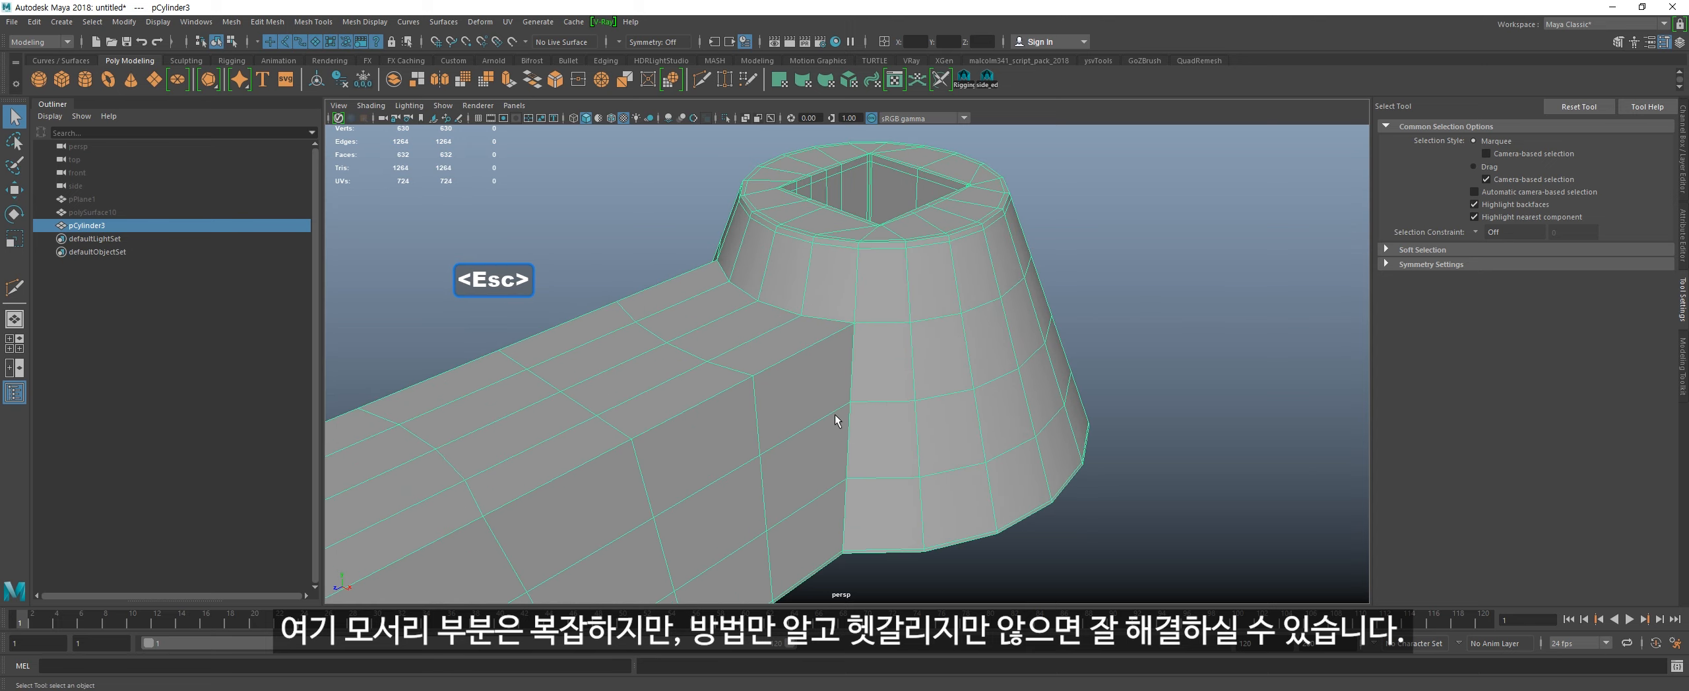
mouse_move(834, 414)
alt+mouse_down()
mouse_move(832, 398)
mouse_move(871, 409)
alt+mouse_up()
scroll(864, 389, up, 2)
key(alt+e)
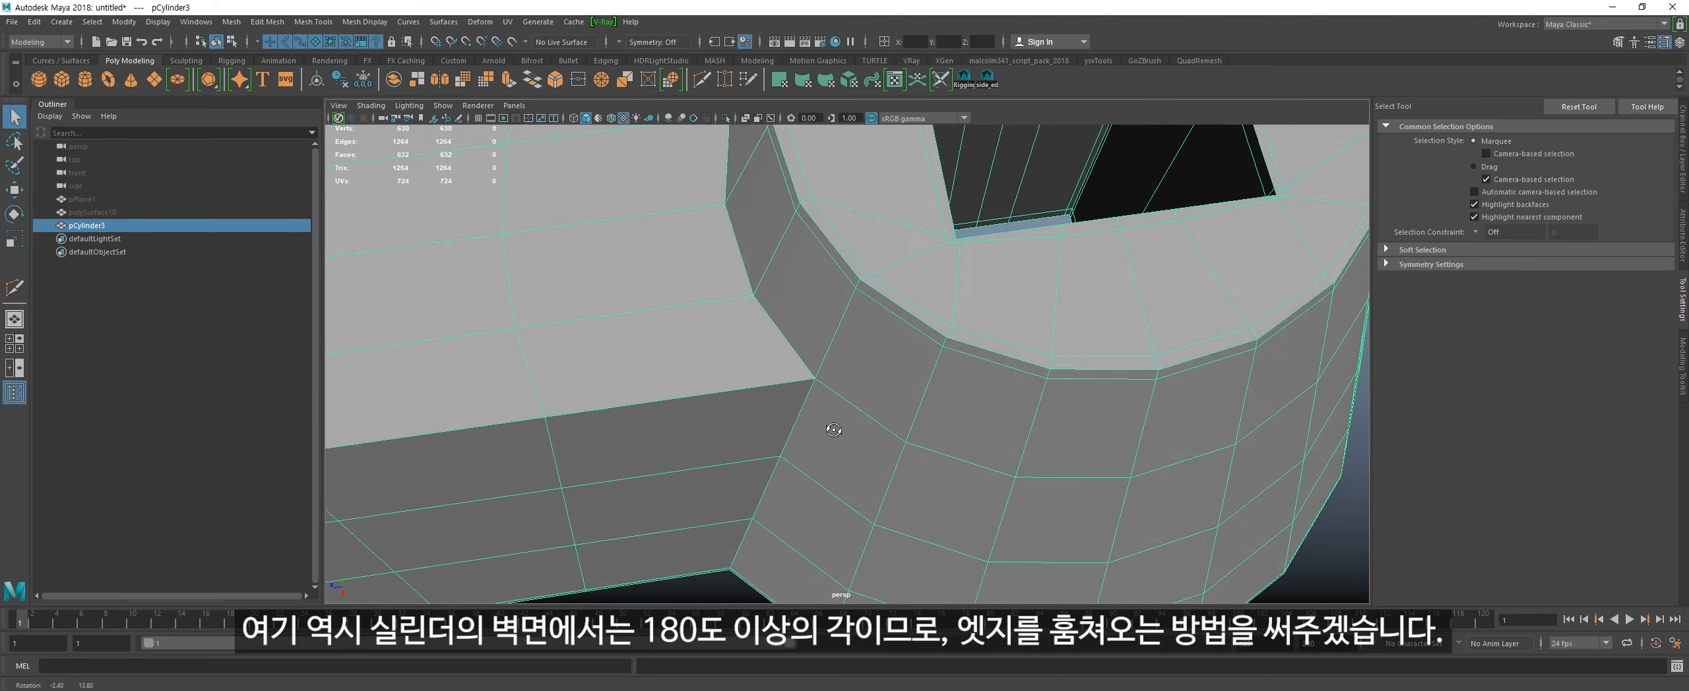
alt+right_drag(824, 396, 847, 422)
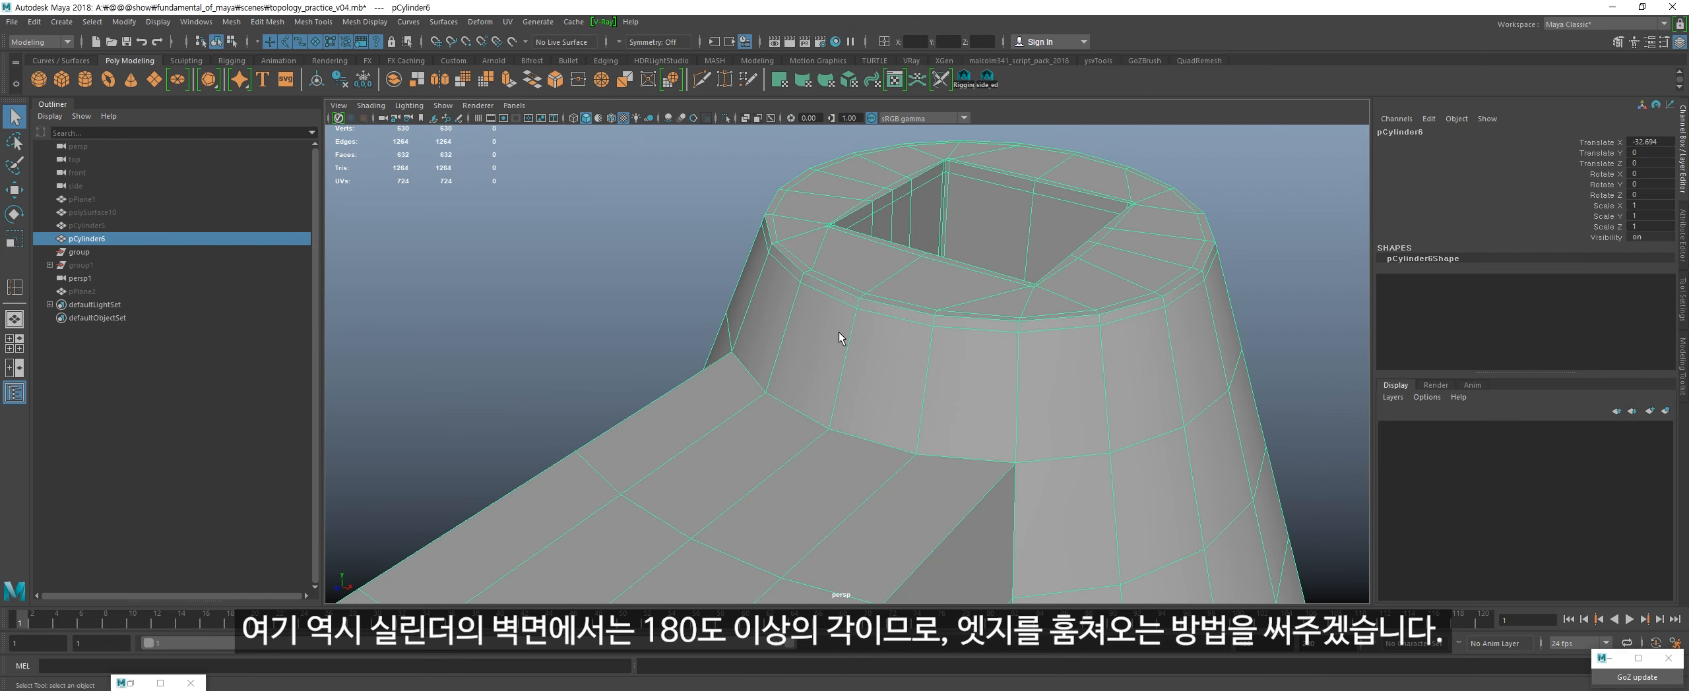
alt+drag(839, 333, 859, 331)
alt+right_drag(954, 360, 991, 396)
alt+middle_drag(991, 396, 890, 322)
key(g)
drag(911, 301, 906, 313)
alt+drag(967, 367, 923, 395)
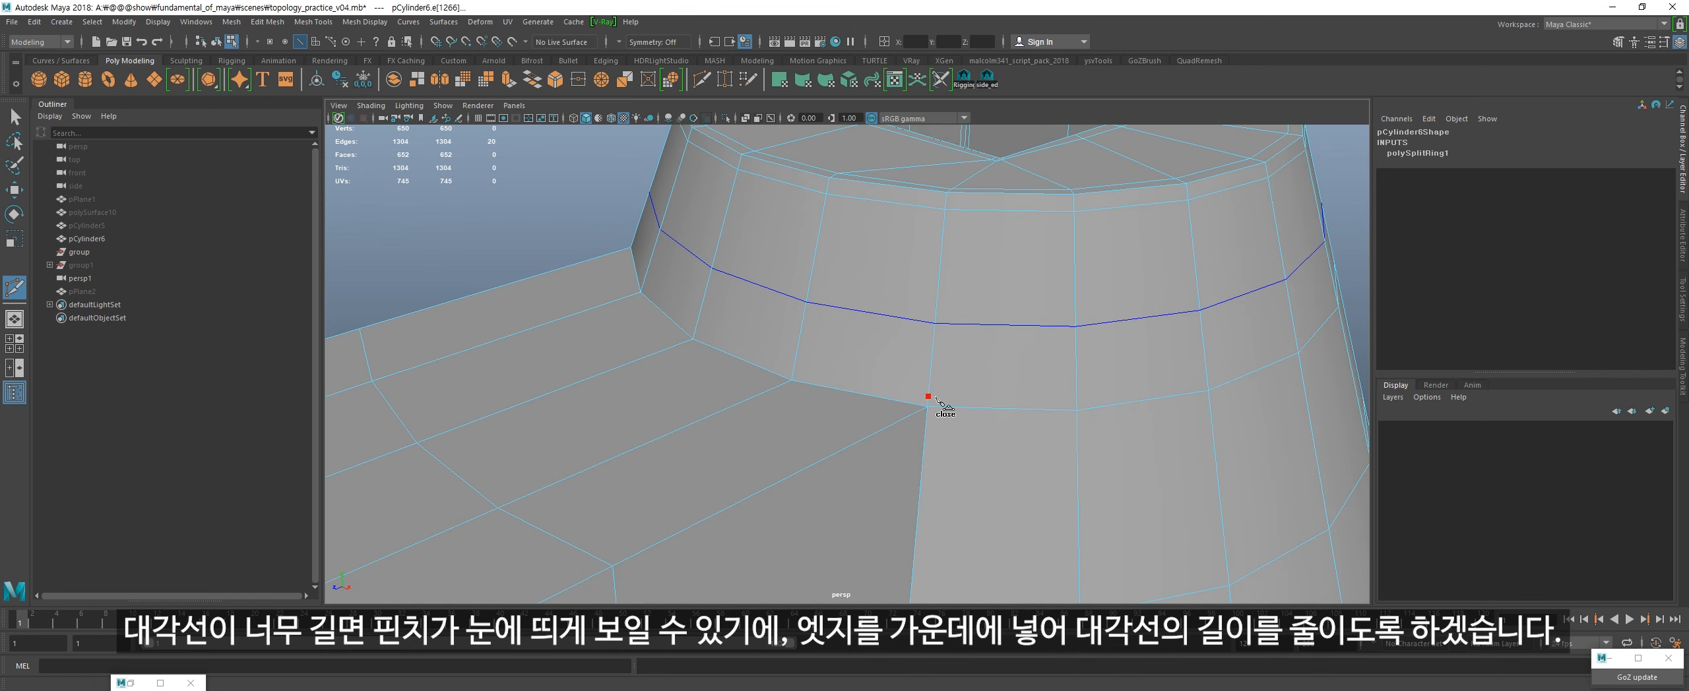
Step: Insert support edge loops on either side of the edges meeting at the corner between the bar and the square-hole cylinder
key(g)
drag(931, 386, 929, 397)
drag(946, 407, 929, 417)
drag(906, 403, 918, 402)
alt+drag(918, 403, 950, 389)
Step: Multi-Cut a diagonal from the bar's junction corner across the cylinder wall to the neighbouring vertex on the middle loop
key(ctrl+shift+x)
alt+right_drag(923, 396, 963, 409)
click(942, 414)
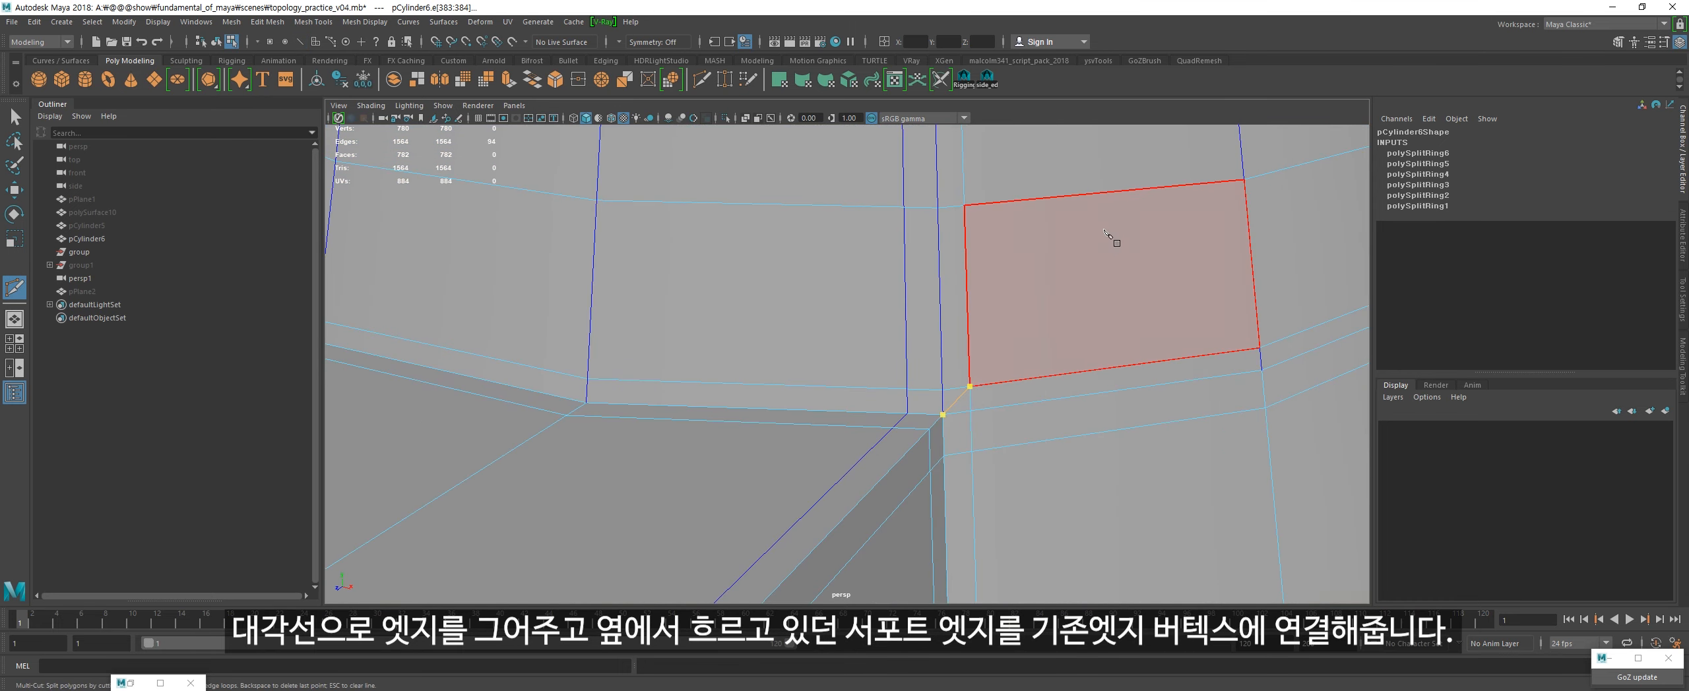
click(1244, 180)
right_click(1082, 301)
Step: Connect the support edge beside the junction corner to the existing edge's vertex on the wall's middle loop
alt+right_drag(1082, 301, 1067, 318)
alt+middle_drag(1067, 318, 1027, 395)
click(853, 460)
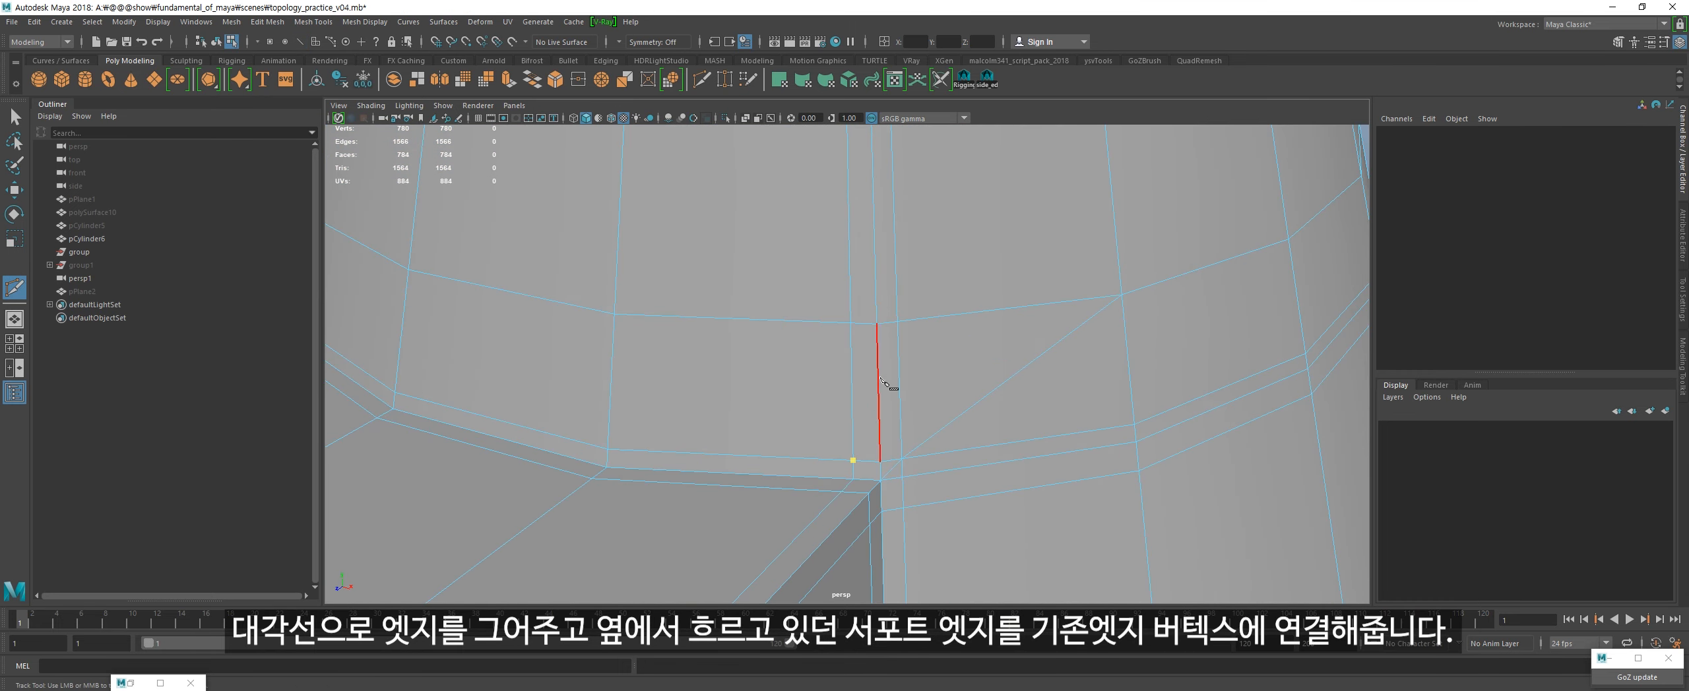
click(876, 324)
right_click(884, 350)
Step: On the underside of the same junction corner, cut the matching diagonal and connect the neighbouring support edges
alt+drag(899, 403, 859, 377)
click(827, 398)
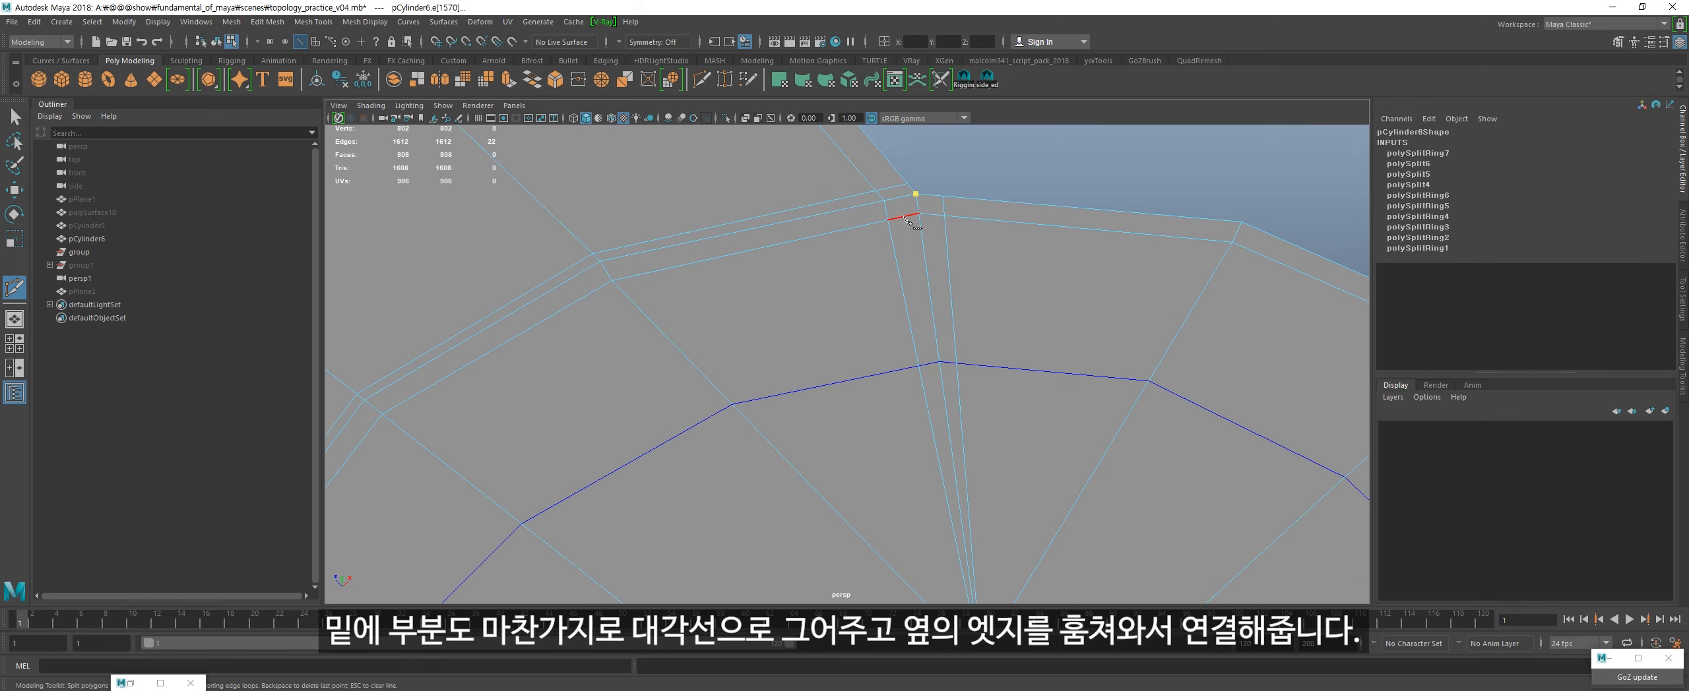
click(888, 220)
right_click(643, 423)
alt+drag(650, 422, 657, 370)
click(870, 340)
mouse_move(657, 369)
alt+middle_down()
mouse_move(666, 461)
mouse_move(655, 385)
alt+middle_up()
right_click(692, 489)
Step: Repeat the diagonal cuts and support-edge connections at the bar's opposite junction corner, on the wall and underside
click(901, 249)
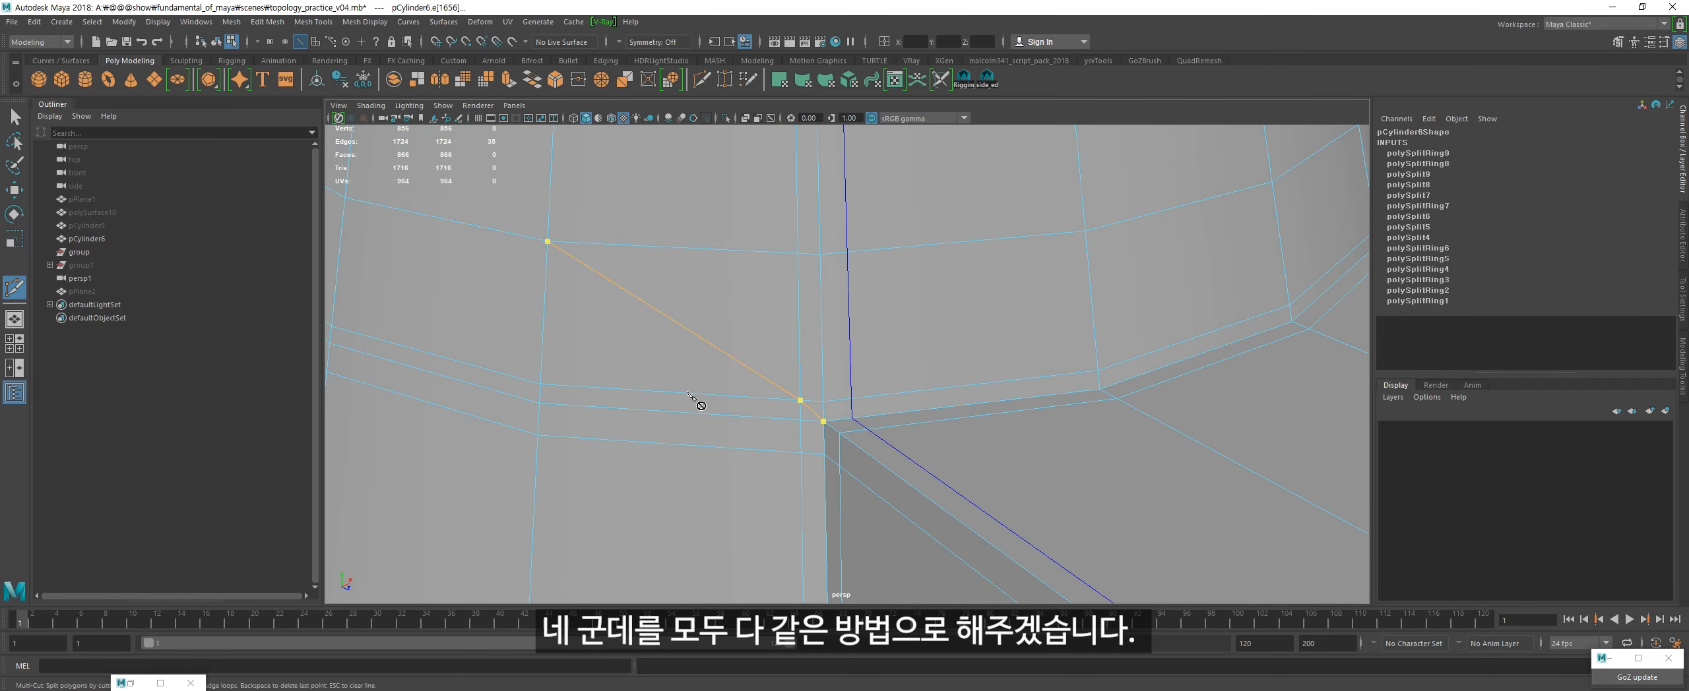
alt+drag(697, 404, 554, 331)
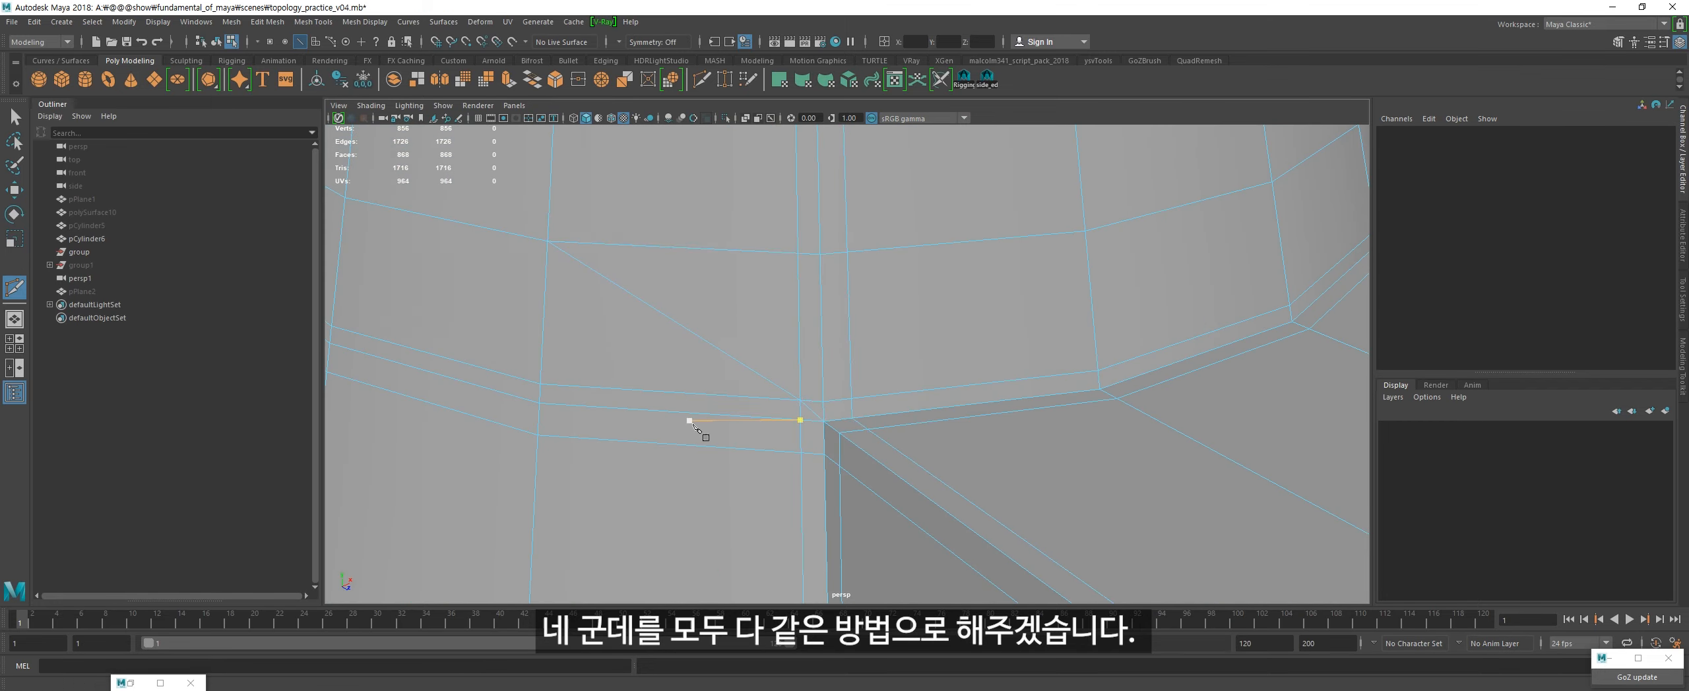
alt+middle_drag(554, 332, 782, 262)
click(794, 277)
click(957, 444)
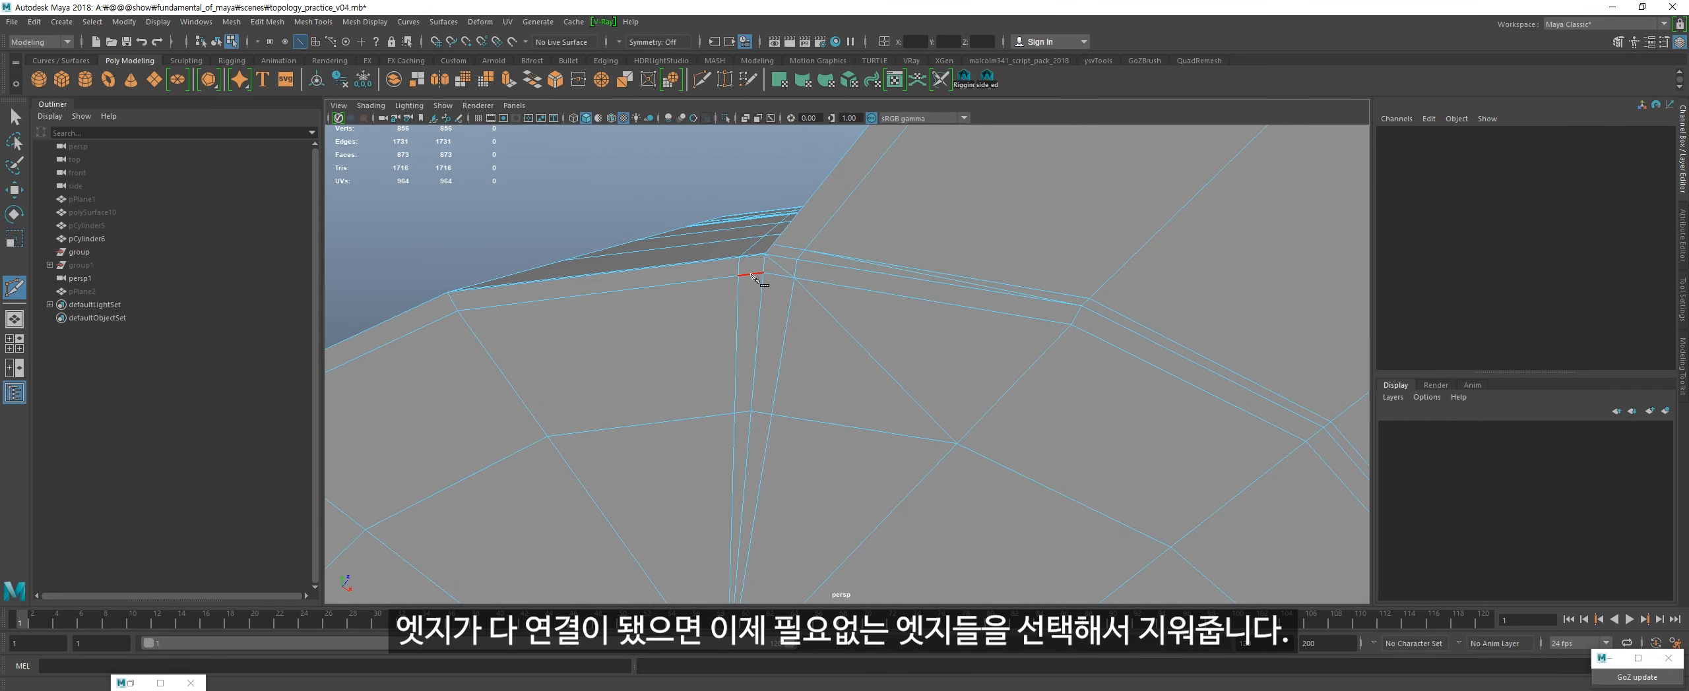
click(739, 276)
click(750, 412)
Step: Delete the leftover support edges with their vertices around the square-hole cylinder's bar junction, on the wall and underside
key(q)
alt+drag(750, 413, 810, 554)
alt+middle_drag(810, 554, 829, 384)
scroll(830, 385, up, 5)
double_click(831, 379)
shift+double_click(854, 344)
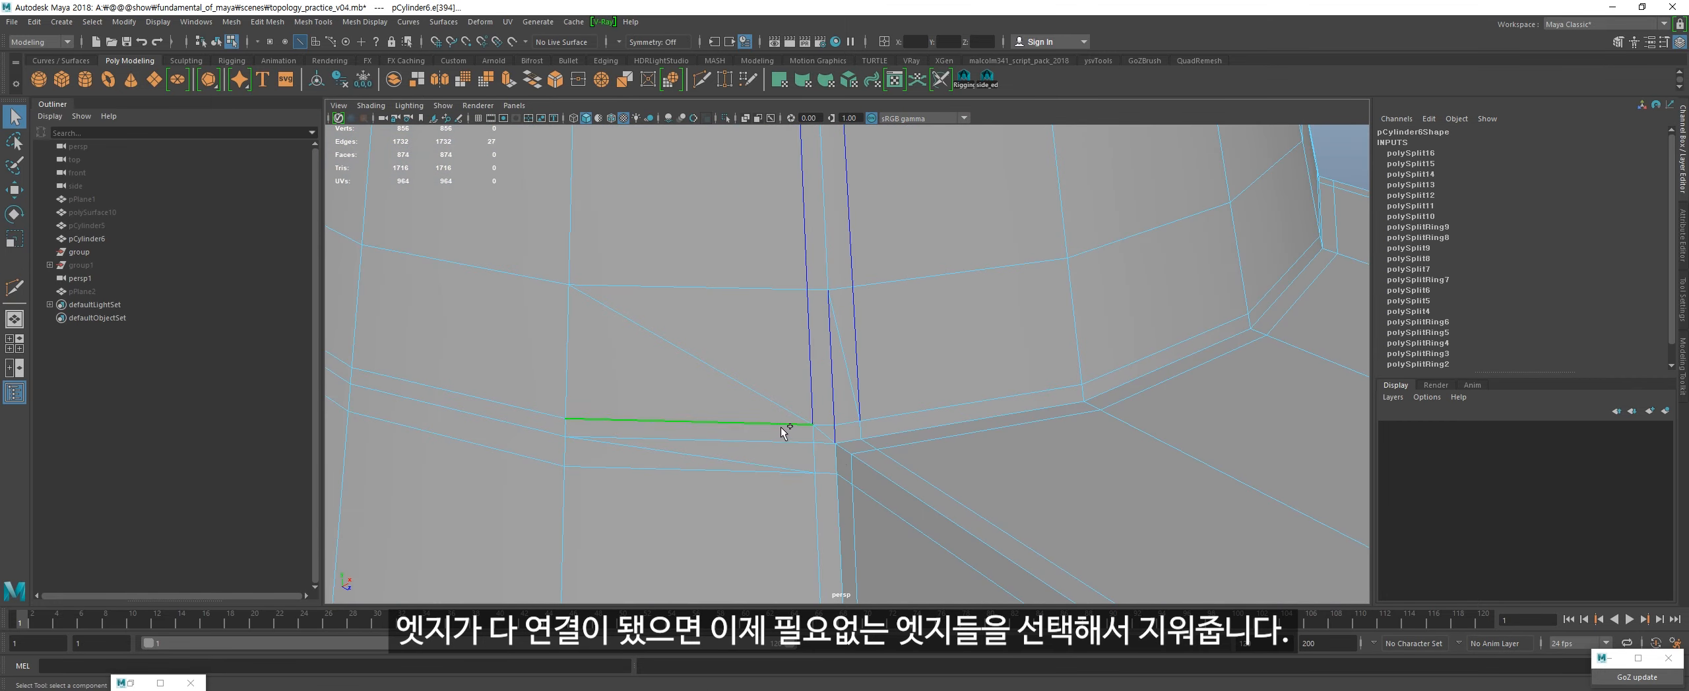
shift+double_click(737, 493)
scroll(736, 488, down, 5)
alt+drag(737, 489, 750, 482)
alt+middle_drag(750, 482, 580, 422)
shift+double_click(907, 375)
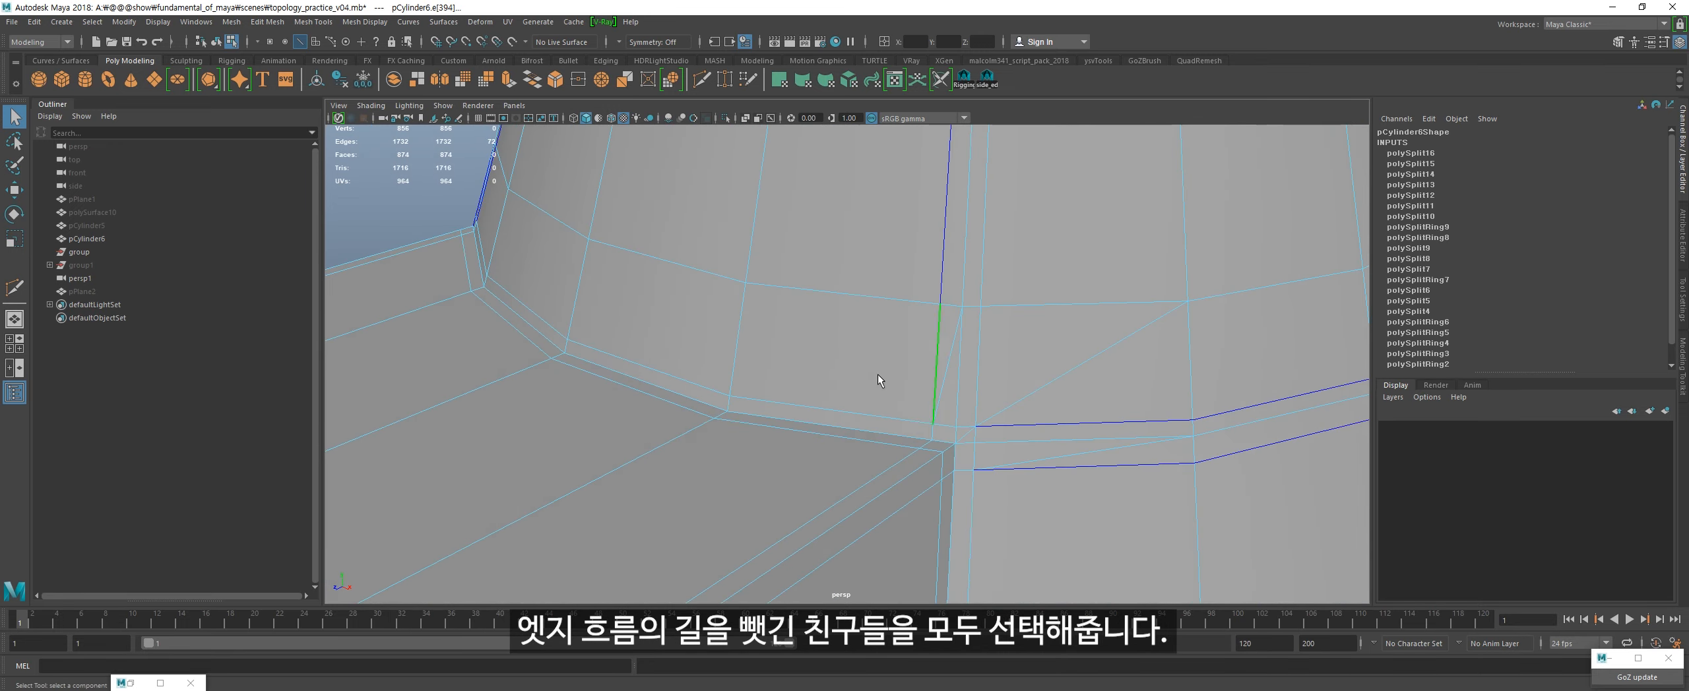
shift+double_click(976, 379)
scroll(977, 389, down, 5)
alt+drag(983, 414, 917, 422)
scroll(916, 422, up, 5)
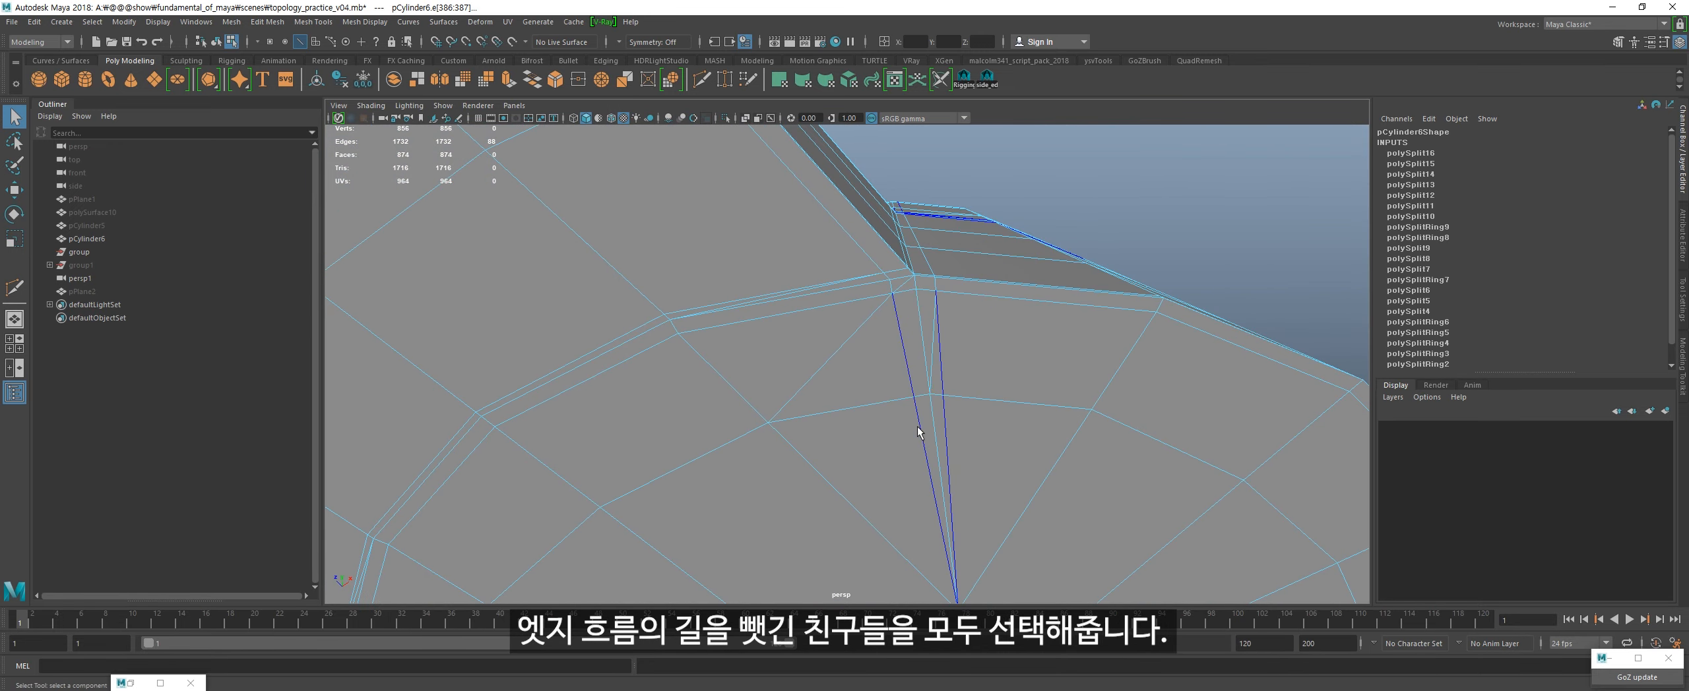
shift+double_click(922, 346)
shift+double_click(855, 288)
alt+drag(857, 297, 778, 416)
scroll(778, 417, up, 5)
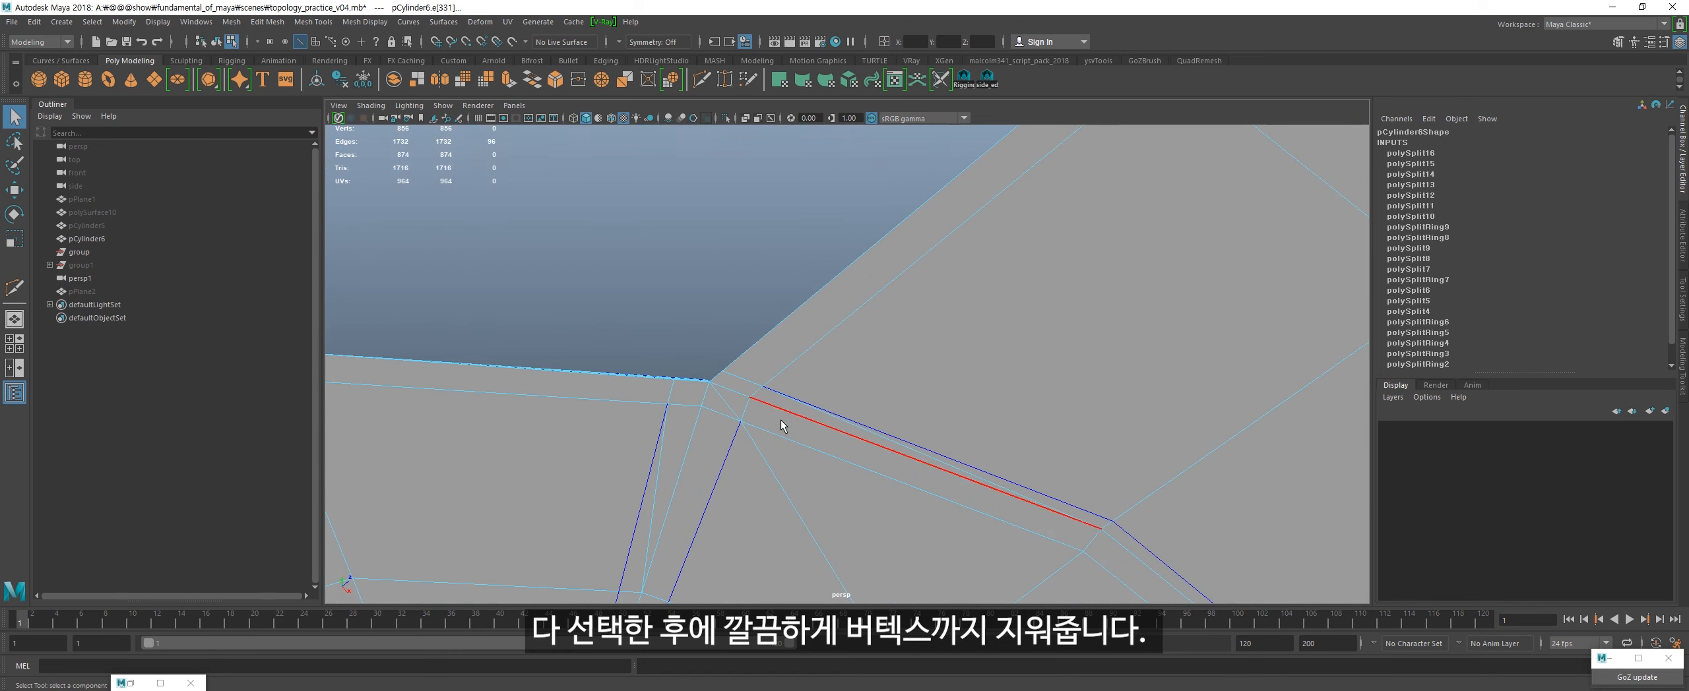
shift+double_click(781, 420)
scroll(786, 448, down, 3)
scroll(791, 472, down, 4)
key(ctrl+Delete)
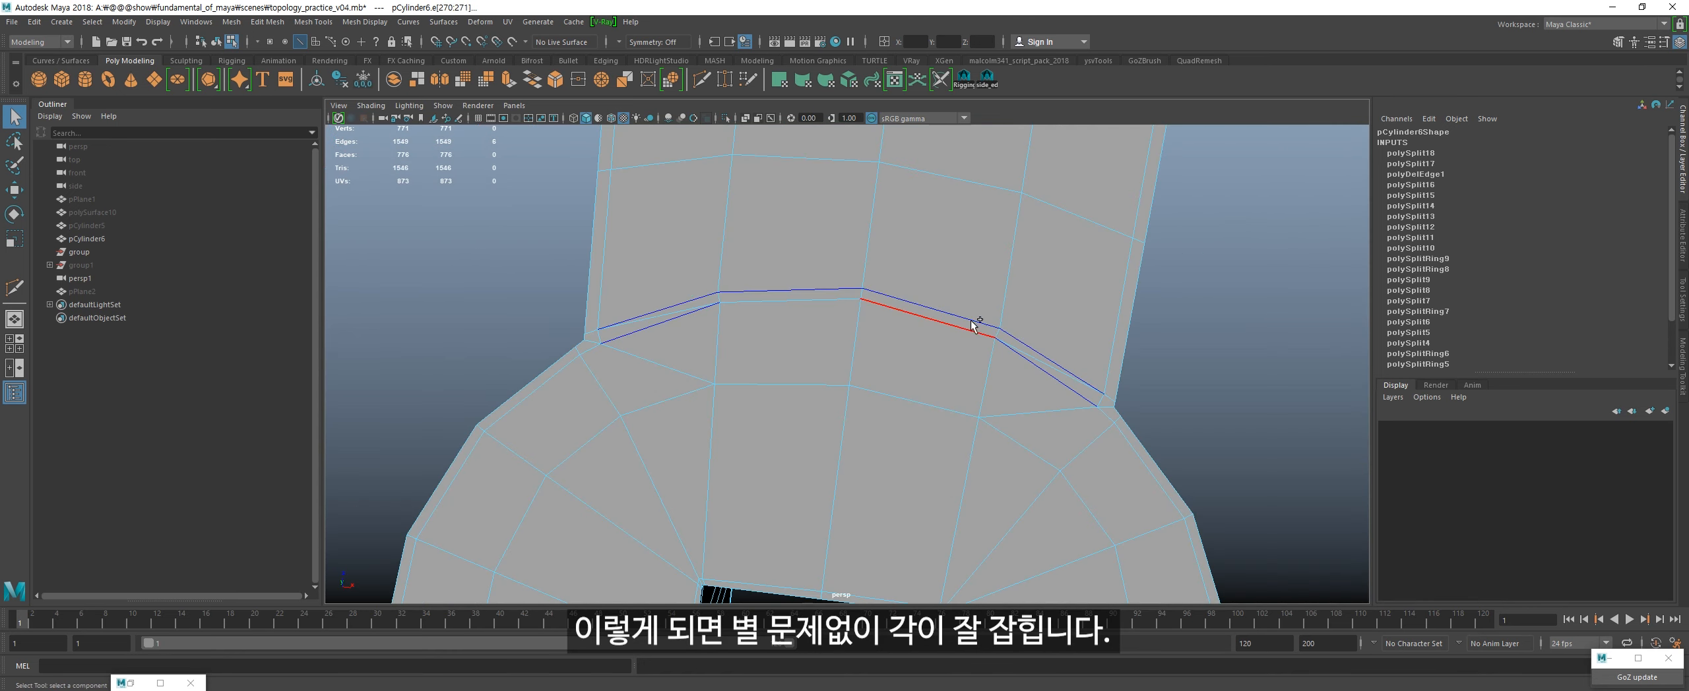
key(ctrl+Delete)
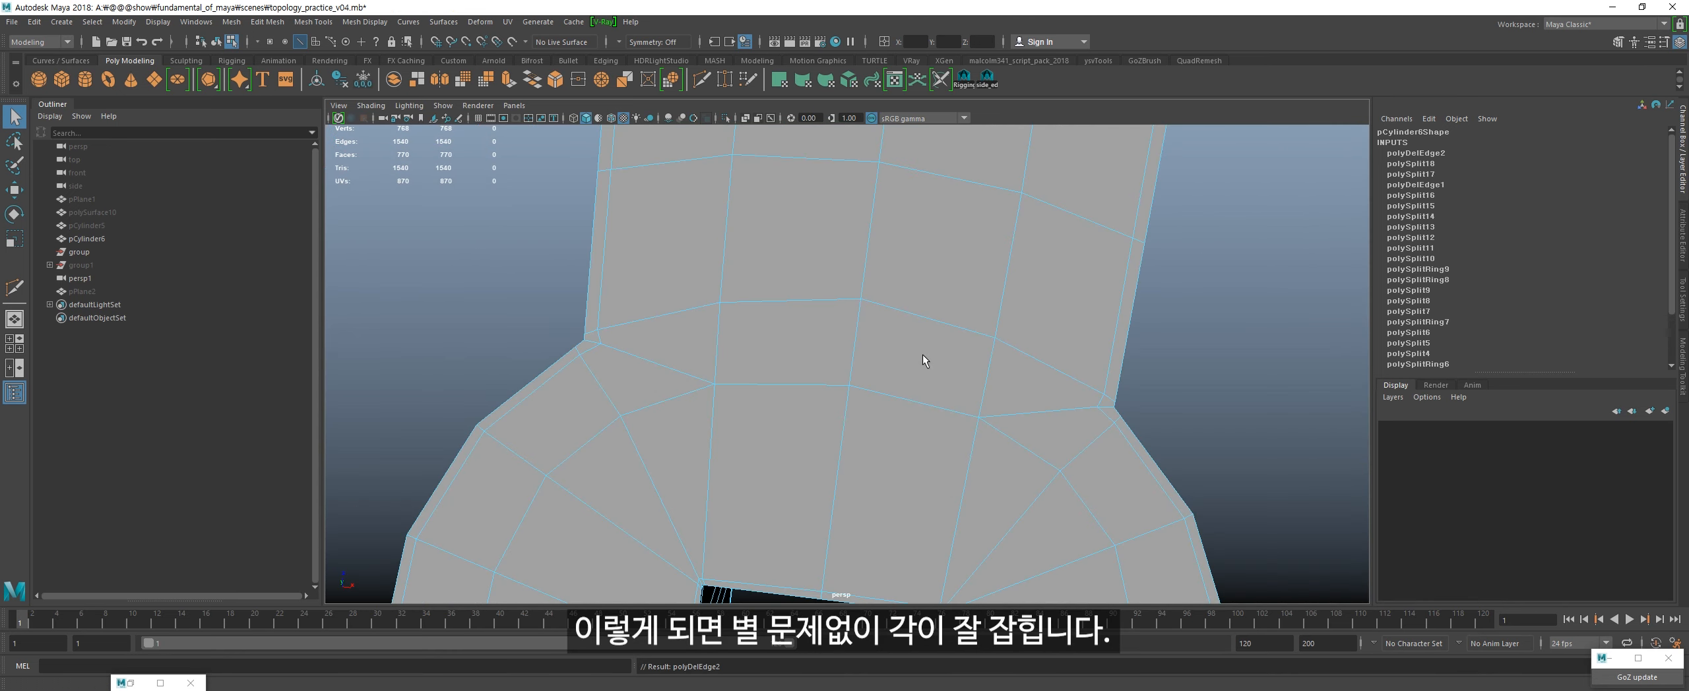
Step: Smooth-preview the model and examine both corners where the bar meets the square-hole cylinder for pinching
key(F8)
key(3)
scroll(905, 330, down, 5)
alt+drag(905, 329, 752, 480)
scroll(835, 450, up, 4)
alt+drag(835, 449, 829, 447)
click(726, 237)
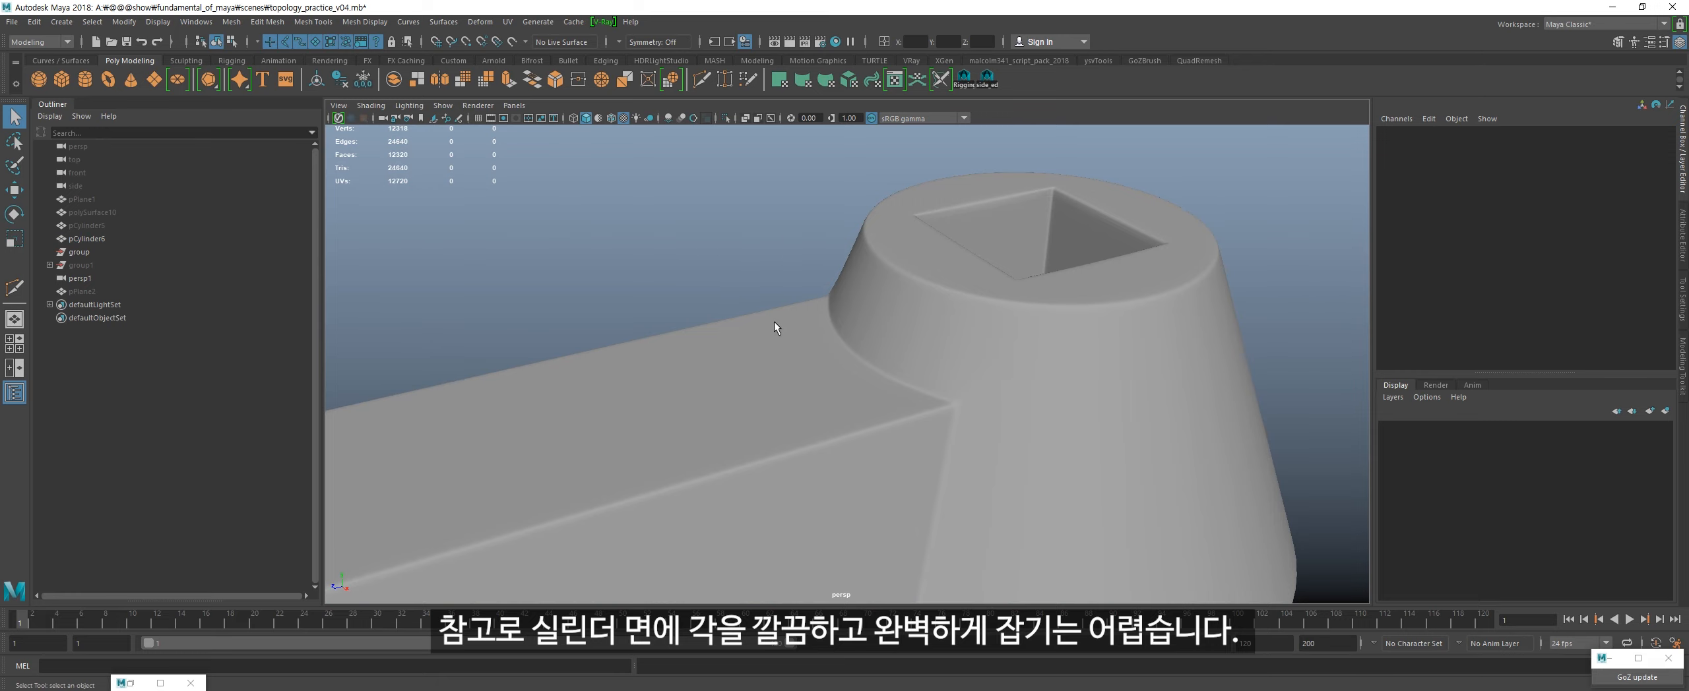
scroll(773, 322, down, 3)
click(873, 412)
alt+drag(817, 430, 1122, 290)
click(1127, 285)
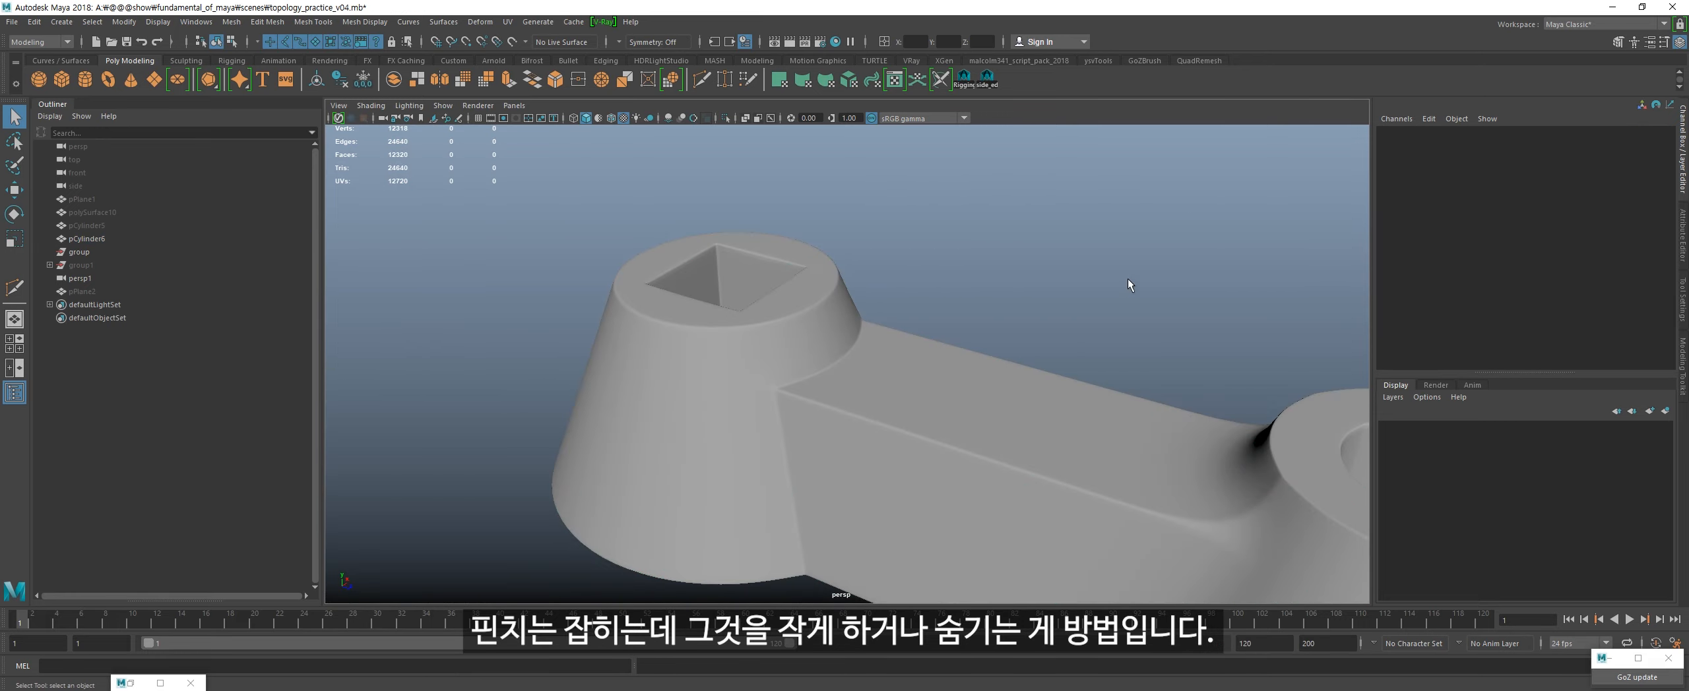
Step: Insert edge loops midway around the round-hole cylinder's sloped wall and around its underside face to shorten the diagonals
alt+drag(1073, 359, 874, 363)
scroll(897, 377, up, 3)
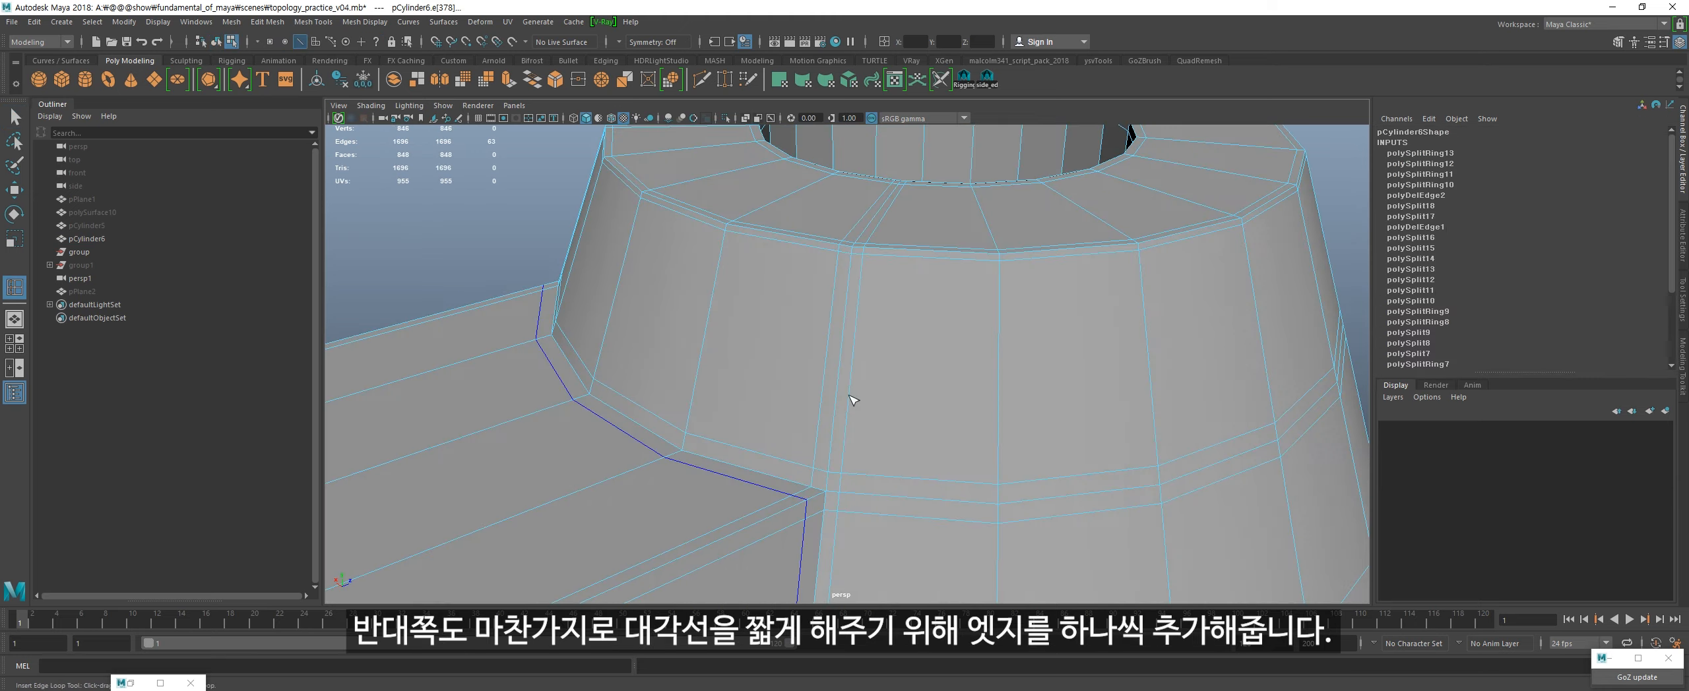
drag(852, 400, 829, 252)
scroll(856, 396, down, 6)
alt+middle_drag(829, 253, 814, 342)
scroll(814, 341, up, 4)
drag(790, 325, 793, 333)
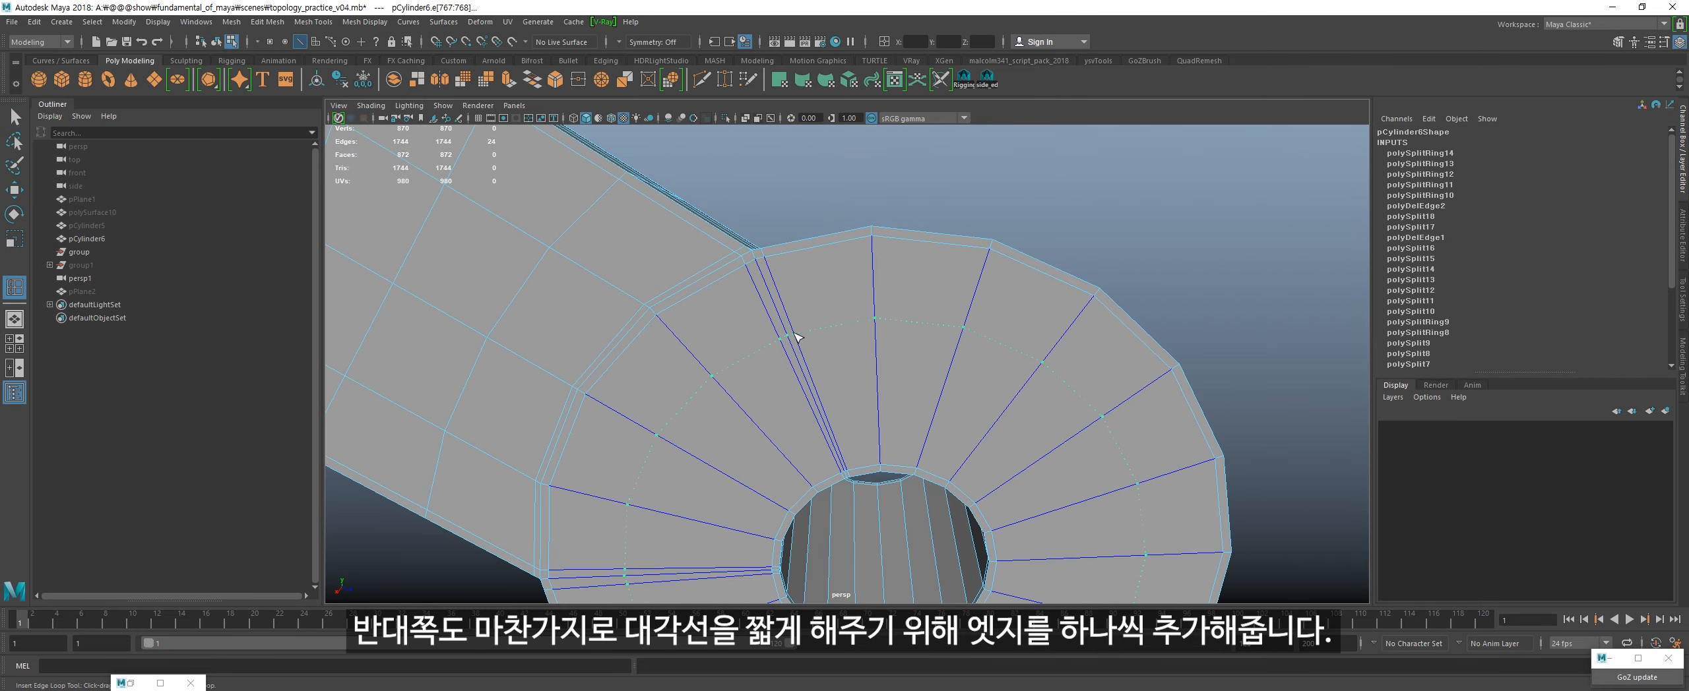
drag(796, 337, 796, 339)
right_click(1205, 346)
Step: With Multi-Cut, add diagonals at the round-hole cylinder's bar junction corners and connect the neighbouring support edges to existing vertices
click(799, 331)
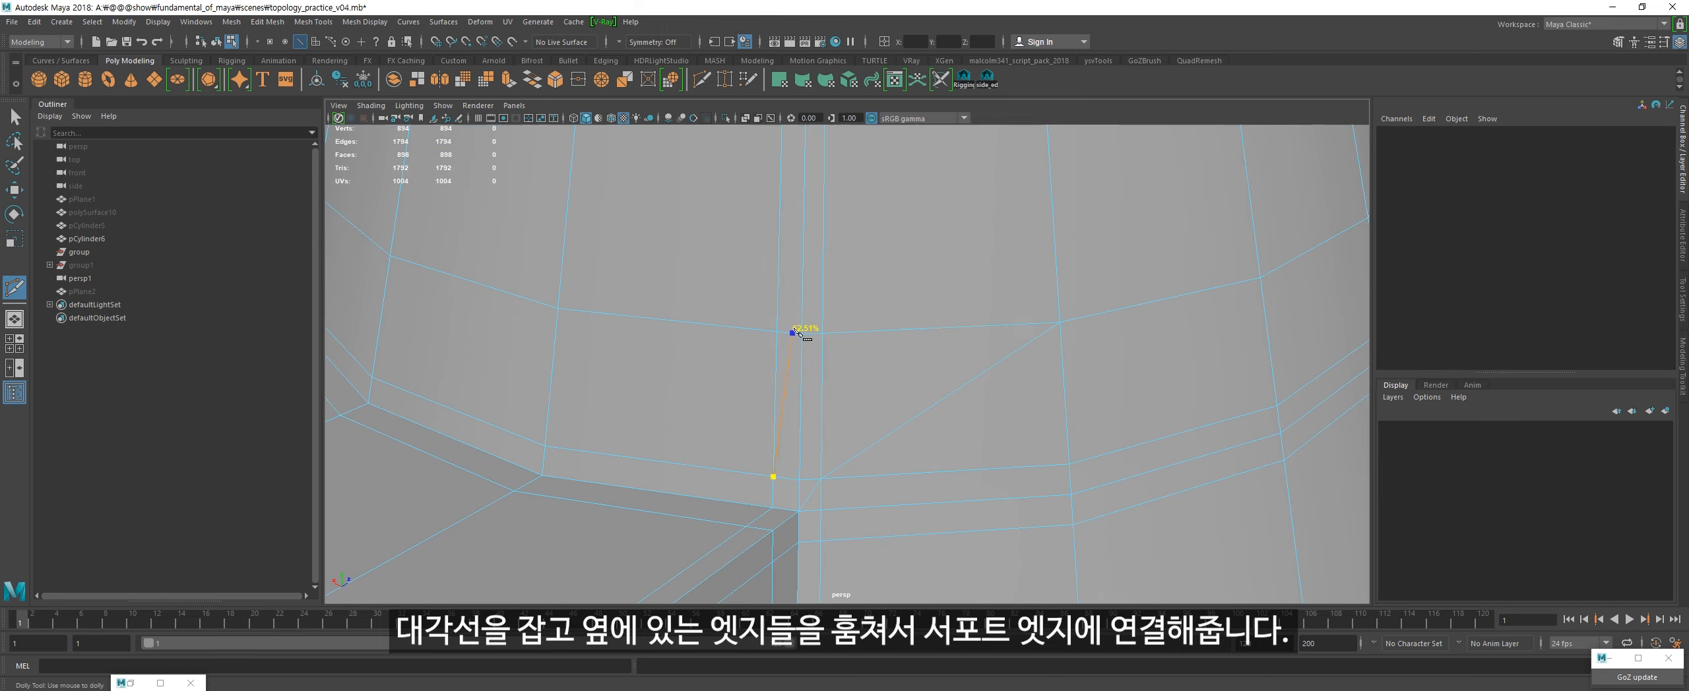
right_click(801, 333)
alt+middle_drag(916, 527, 844, 383)
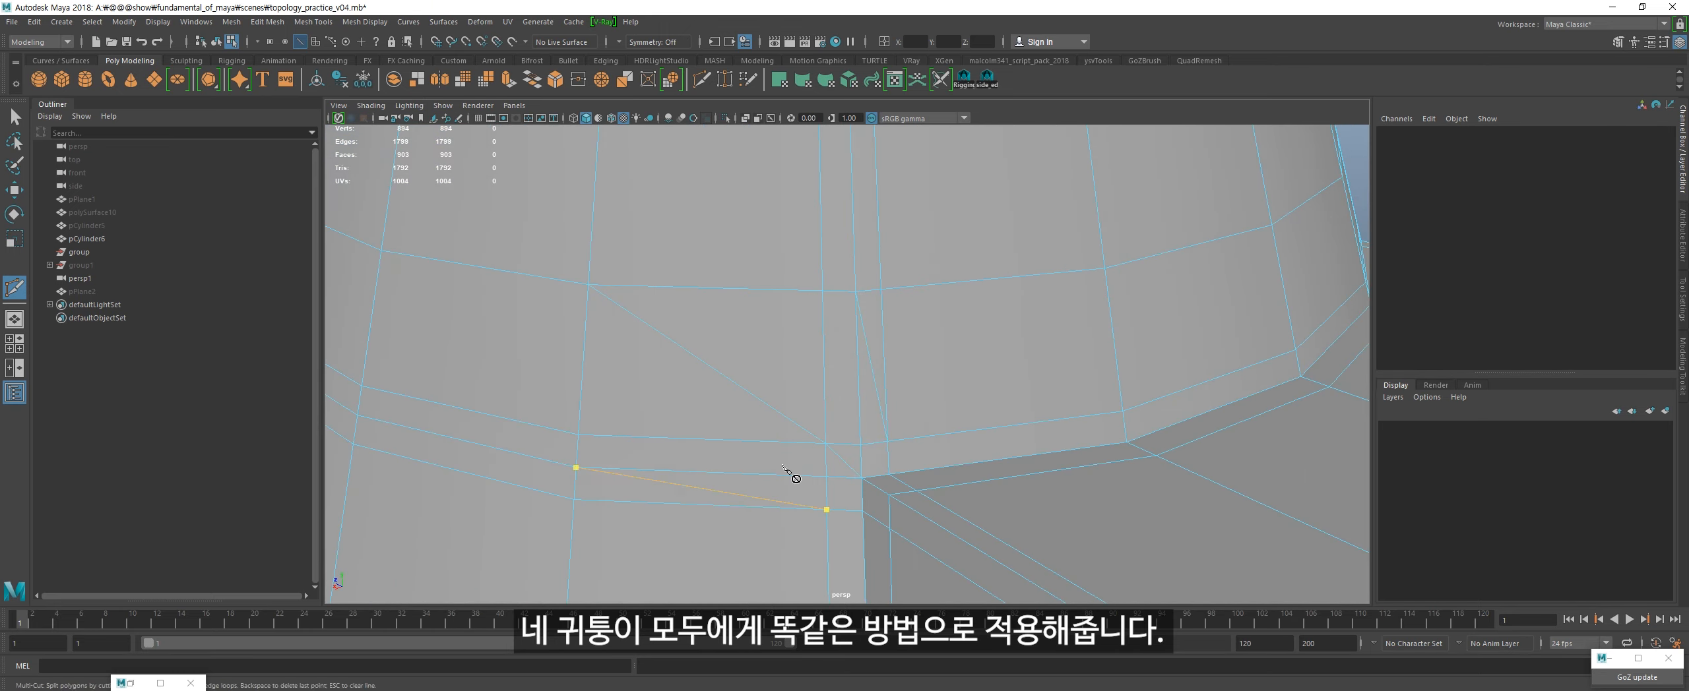
click(788, 227)
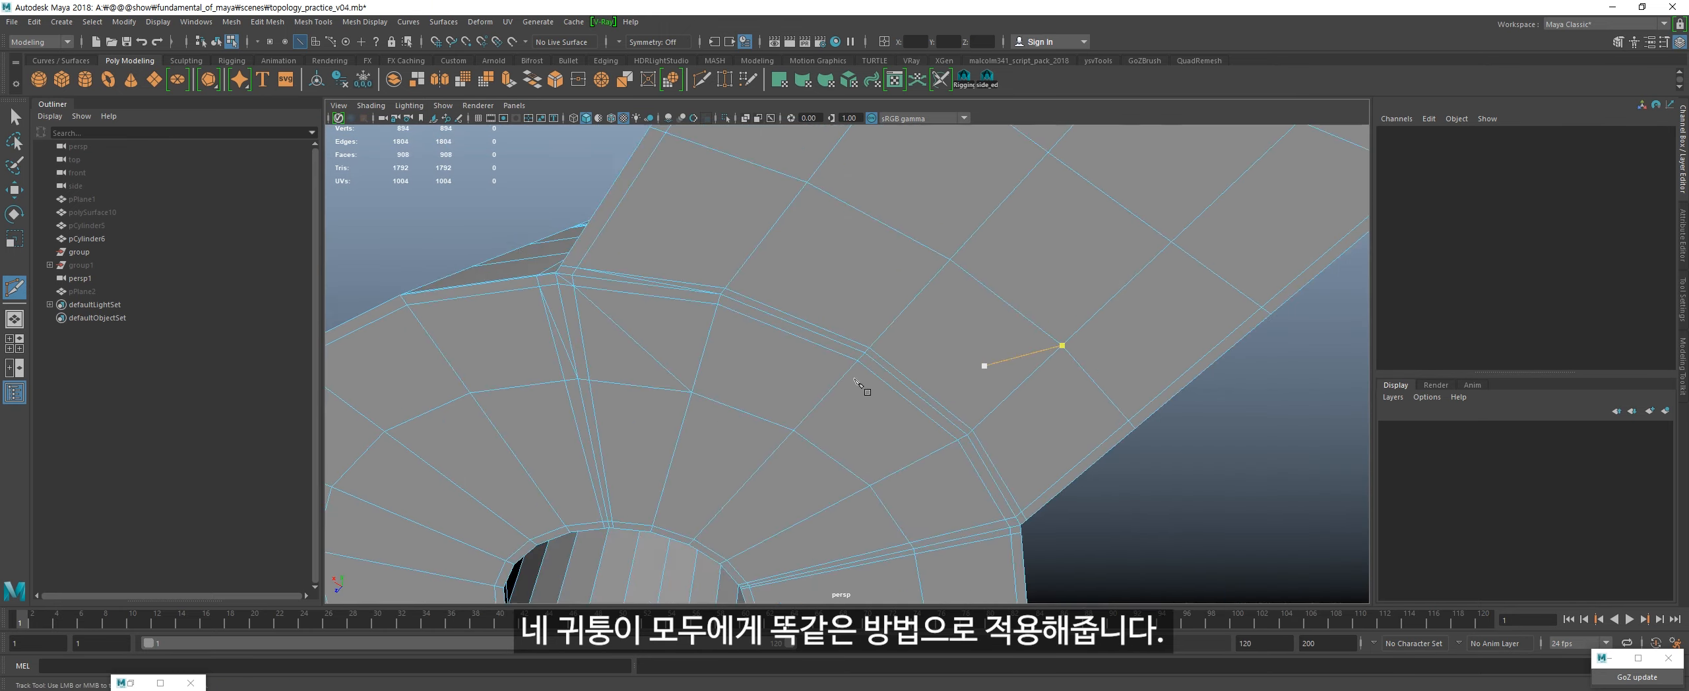